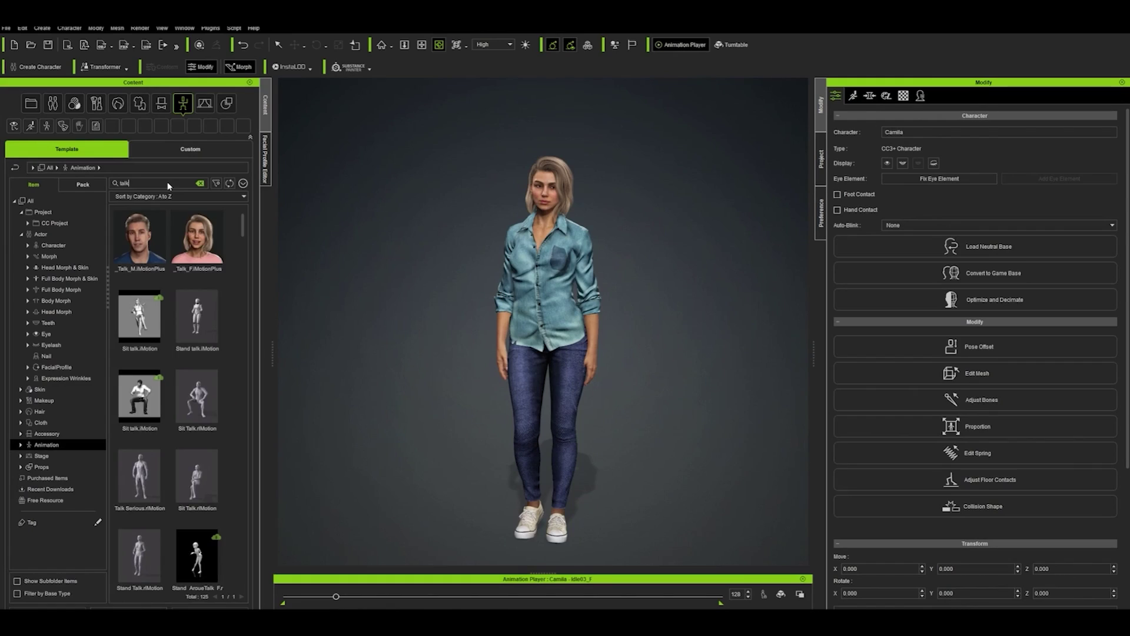
Step: Apply the Stand talk motion to Camila, then walk and turn the avatar in the Convai web world
{"action": "left_click_drag", "start_coordinate": [202, 324], "coordinate": [565, 330]}
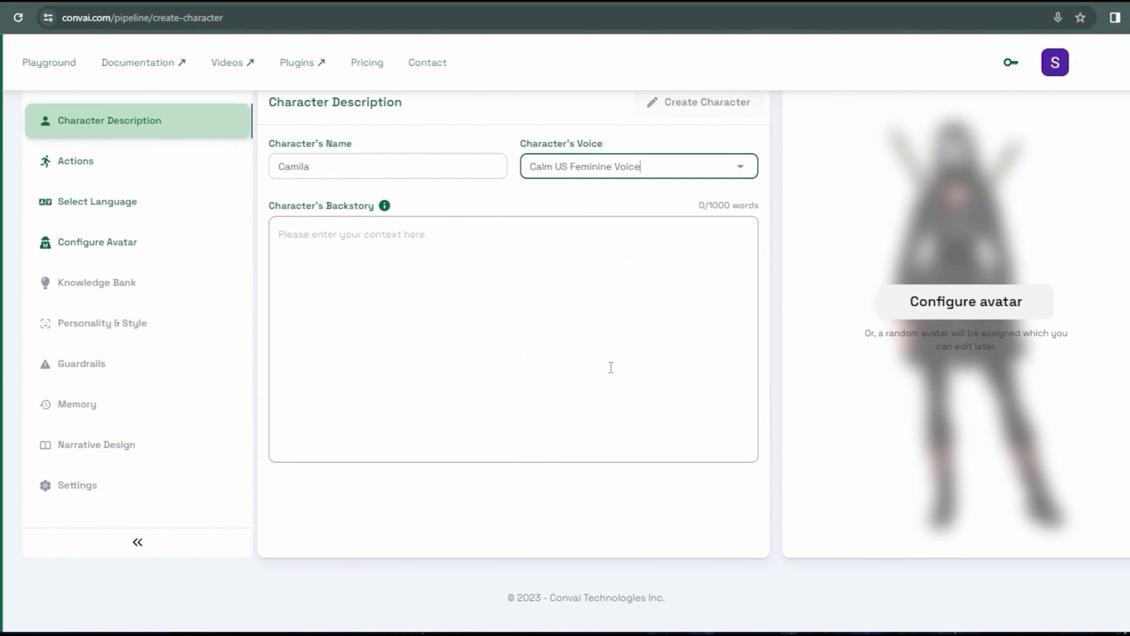
{"action": "scroll", "coordinate": [611, 367], "scroll_direction": "up", "scroll_amount": 1}
{"action": "left_click", "coordinate": [331, 281]}
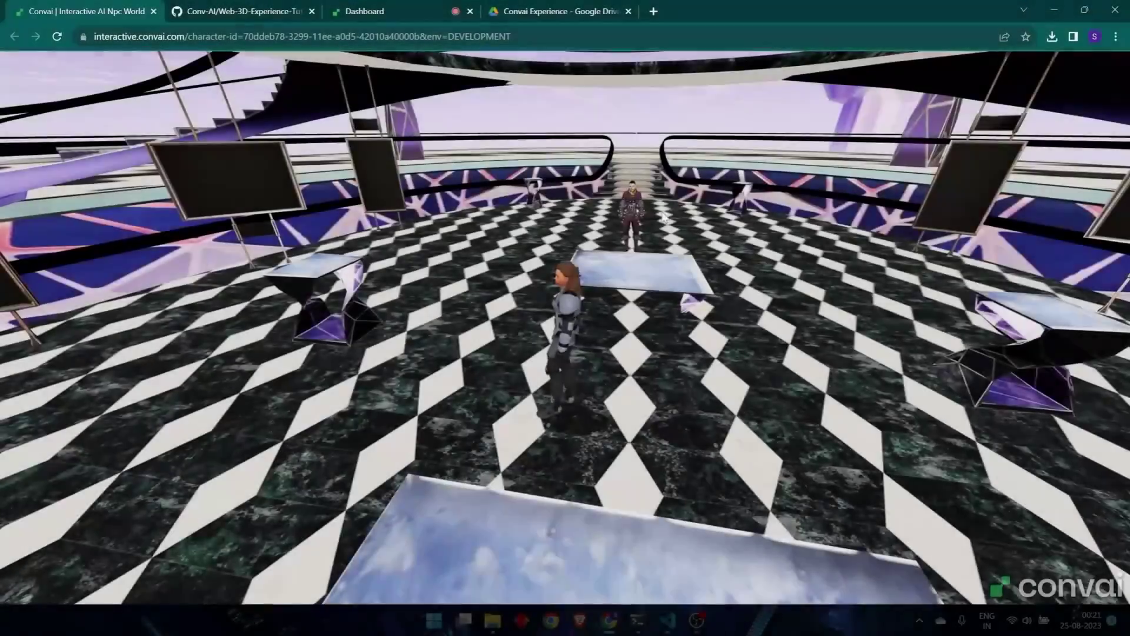
{"action": "key", "text": "w"}
{"action": "left_click_drag", "start_coordinate": [664, 216], "coordinate": [476, 210]}
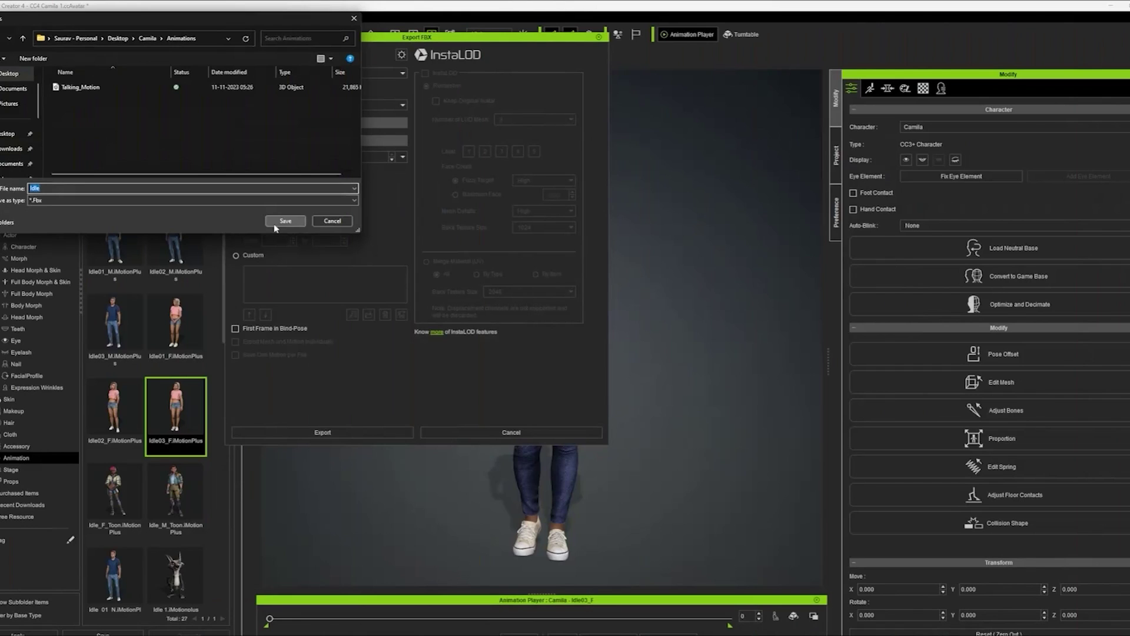
{"action": "left_click", "coordinate": [277, 223]}
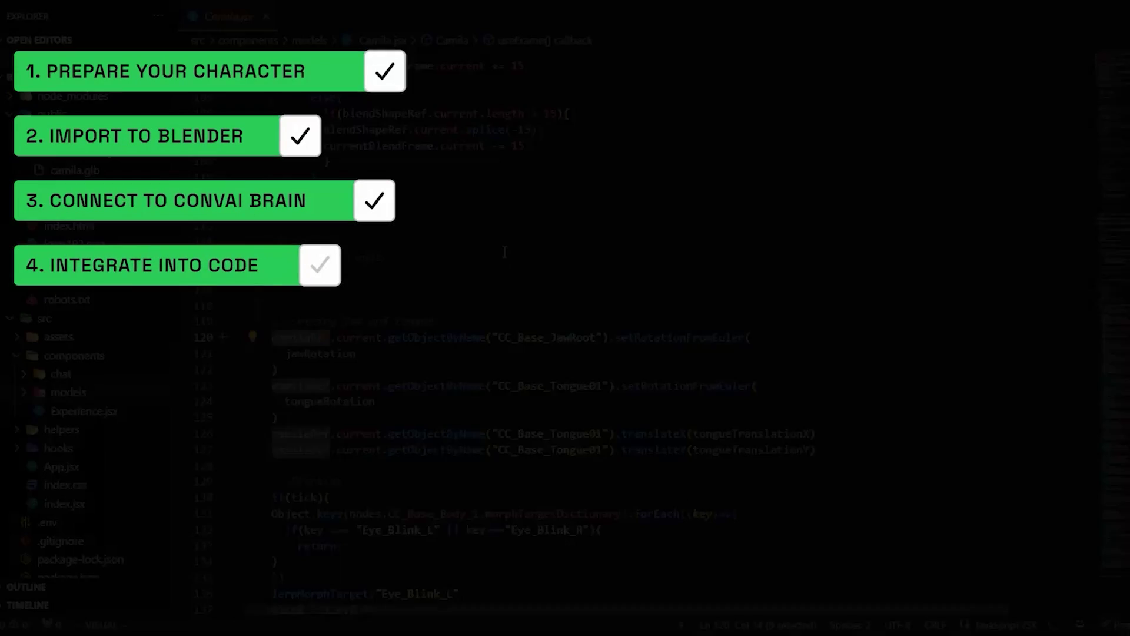
{"action": "scroll", "coordinate": [504, 252], "scroll_direction": "up", "scroll_amount": 10}
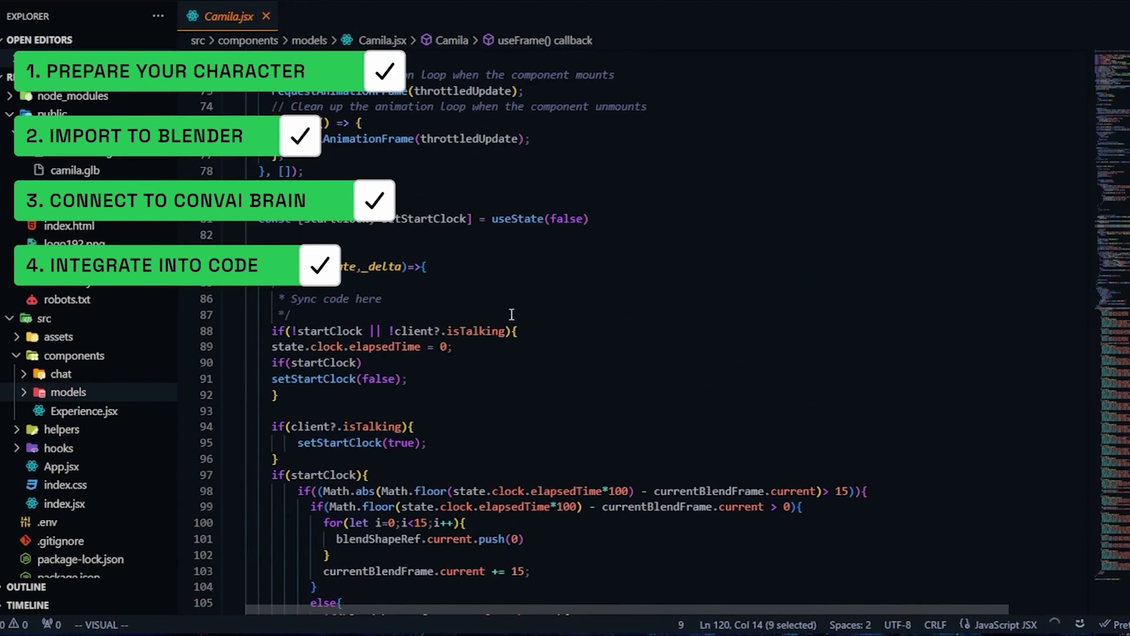
{"action": "left_click", "coordinate": [514, 285]}
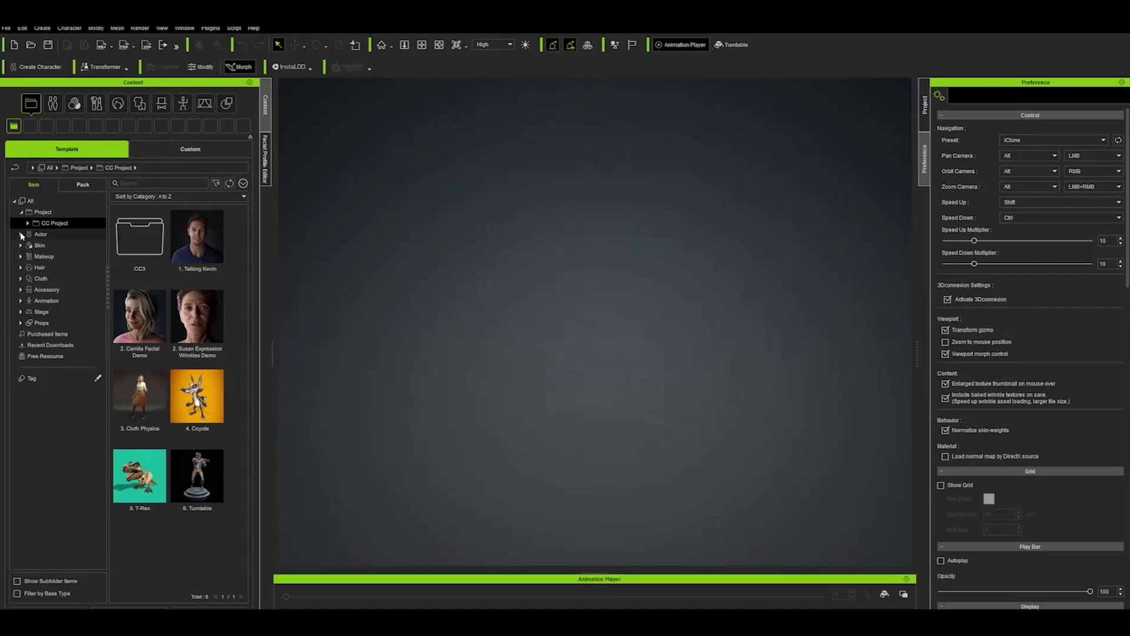
{"action": "left_click", "coordinate": [23, 234]}
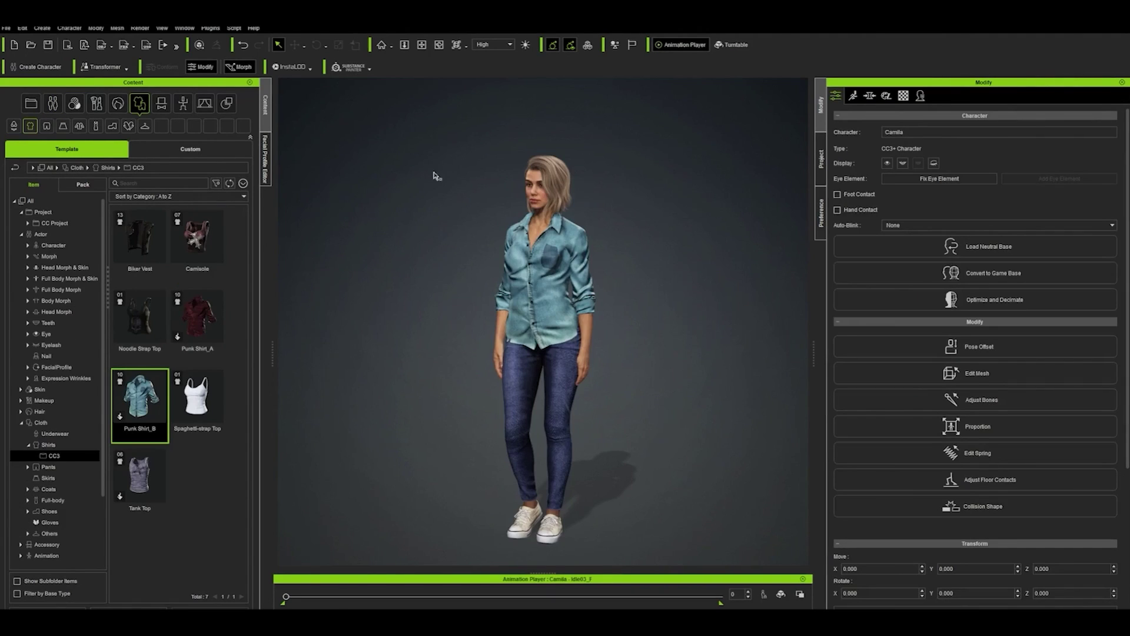
Step: Set up a Clothed Character FBX export with the Blender preset and Mesh-only content
{"action": "left_click", "coordinate": [5, 27]}
{"action": "mouse_move", "coordinate": [101, 106]}
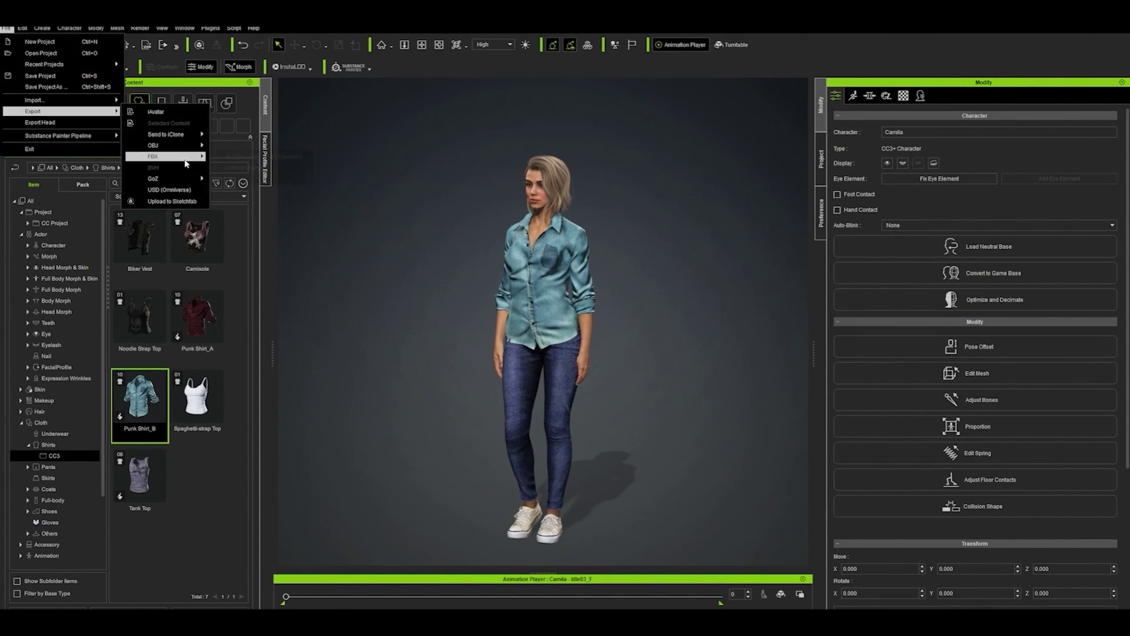
{"action": "mouse_move", "coordinate": [186, 157]}
{"action": "left_click", "coordinate": [245, 168]}
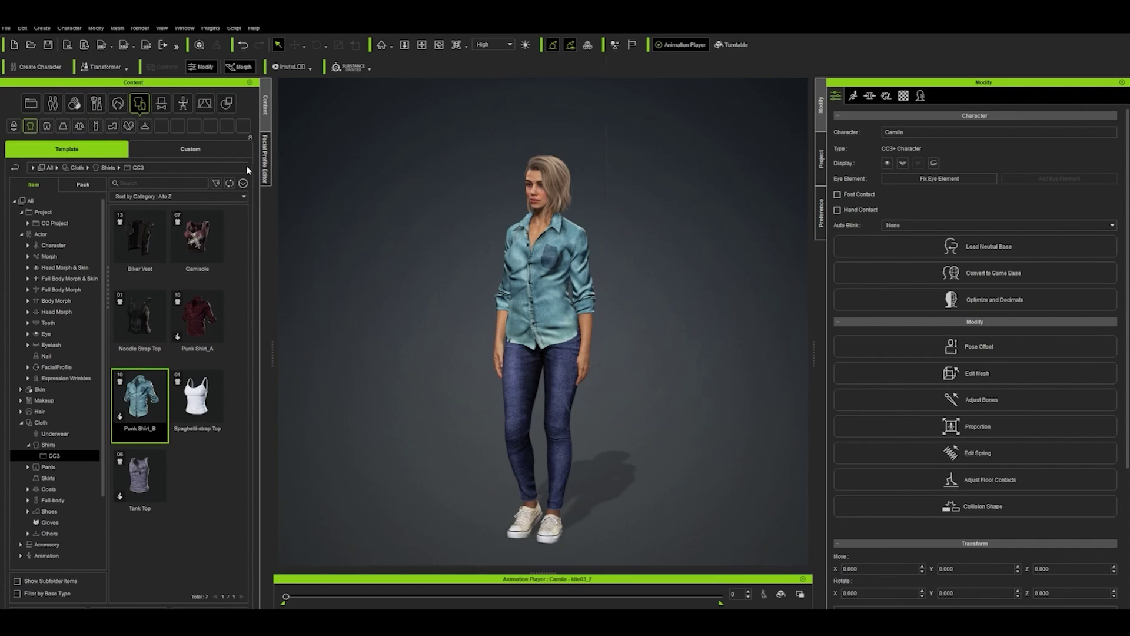
{"action": "left_click", "coordinate": [296, 82]}
{"action": "left_click", "coordinate": [280, 133]}
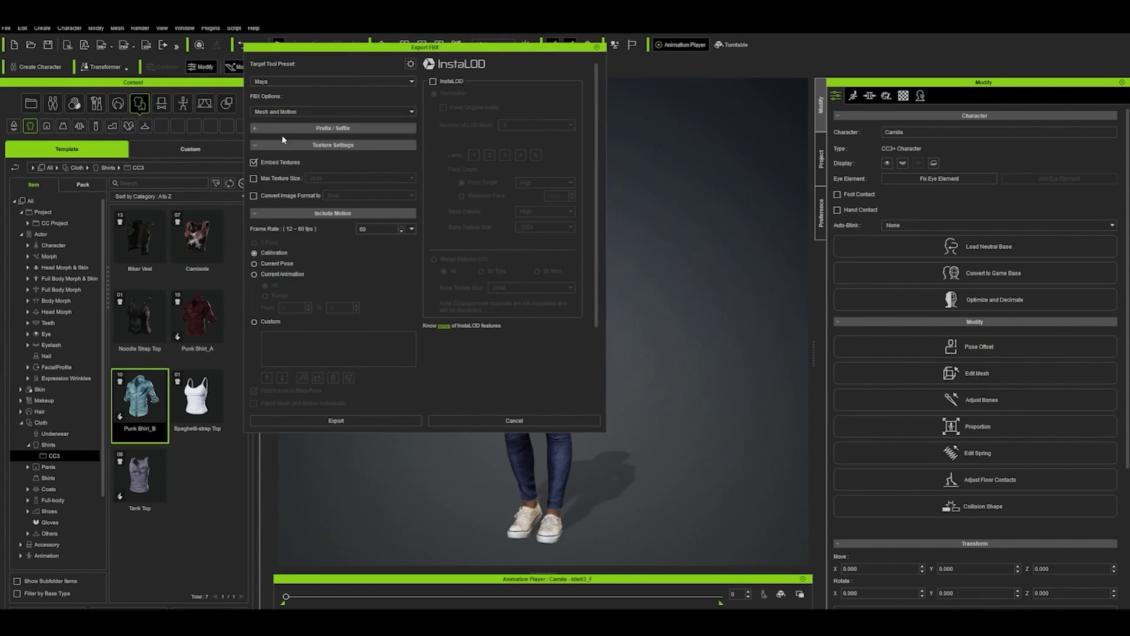
{"action": "left_click", "coordinate": [285, 112]}
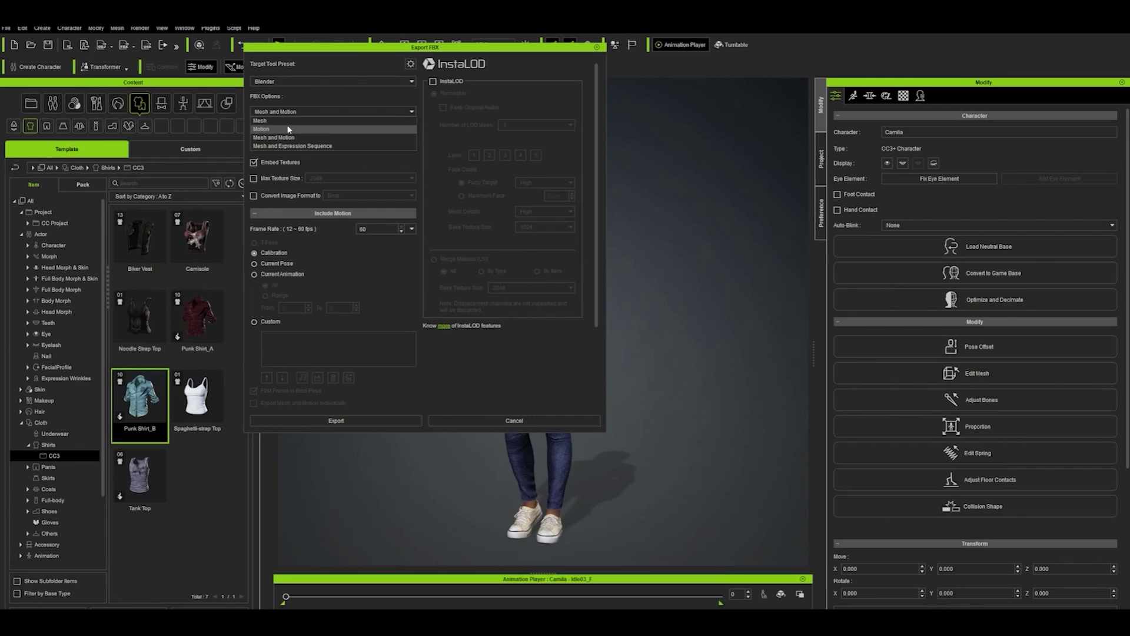
{"action": "left_click", "coordinate": [288, 124]}
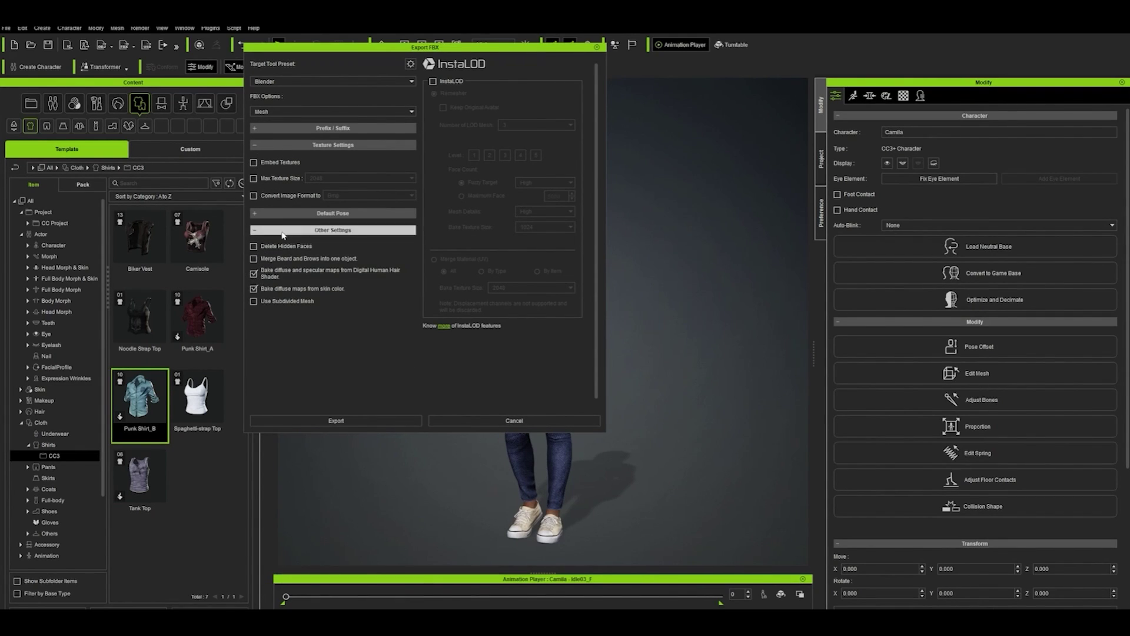
Step: Save the FBX export into a new Camila folder on the Desktop
{"action": "left_click", "coordinate": [380, 421]}
{"action": "scroll", "coordinate": [40, 100], "scroll_direction": "down", "scroll_amount": 1}
{"action": "left_click", "coordinate": [36, 95]}
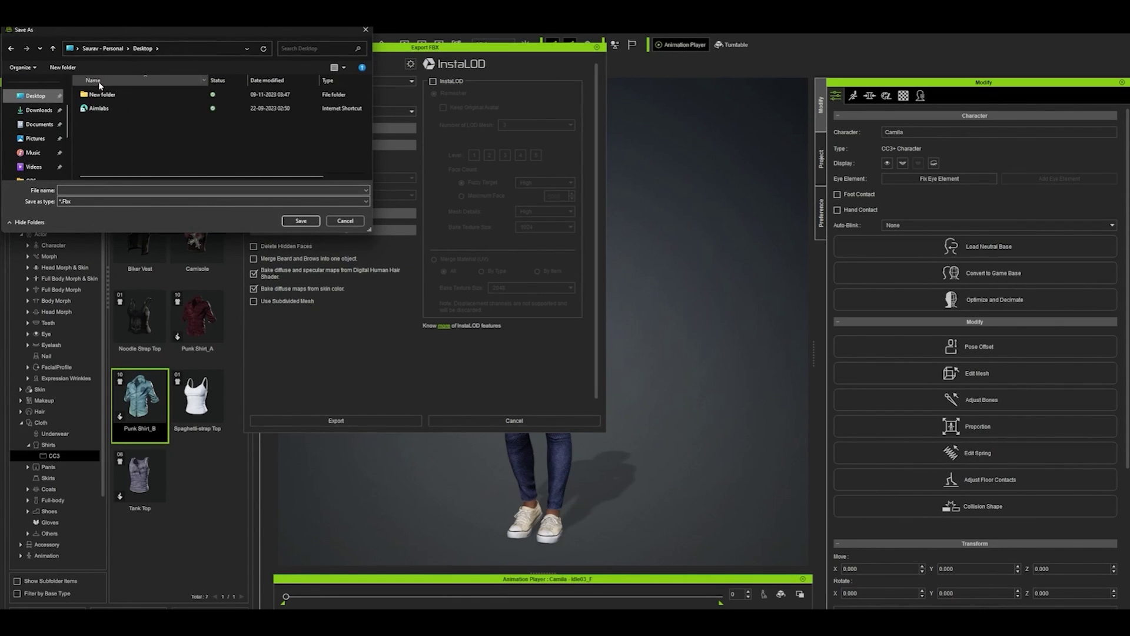
{"action": "left_click", "coordinate": [63, 67]}
{"action": "type", "text": "Cam"}
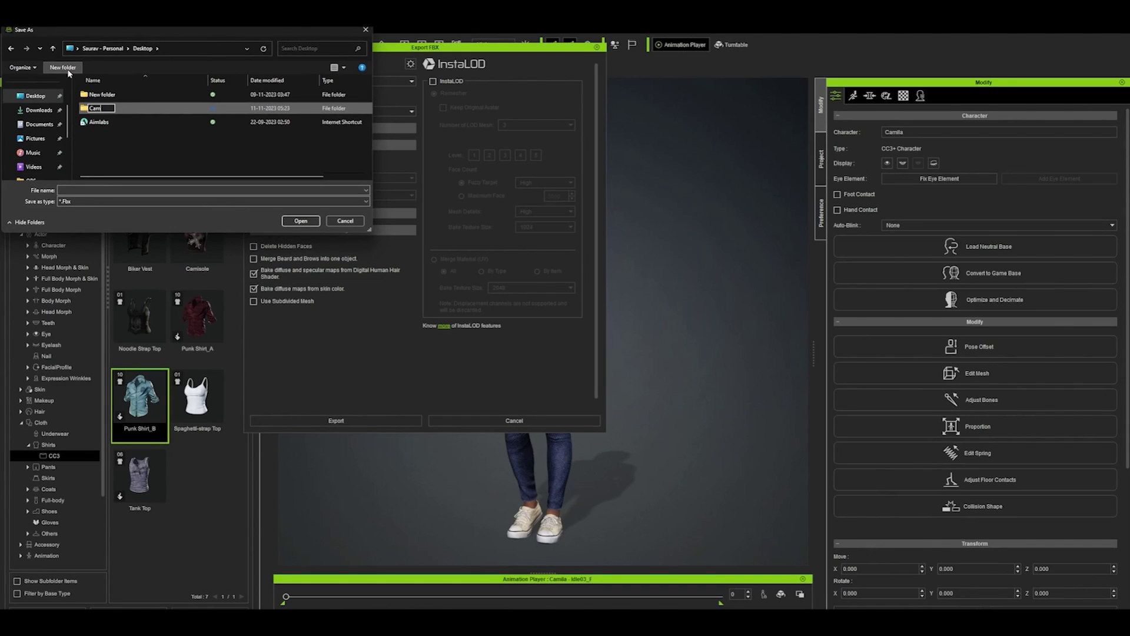
{"action": "type", "text": "ila"}
{"action": "key", "text": "Return"}
{"action": "key", "text": "Return"}
{"action": "left_click", "coordinate": [313, 220]}
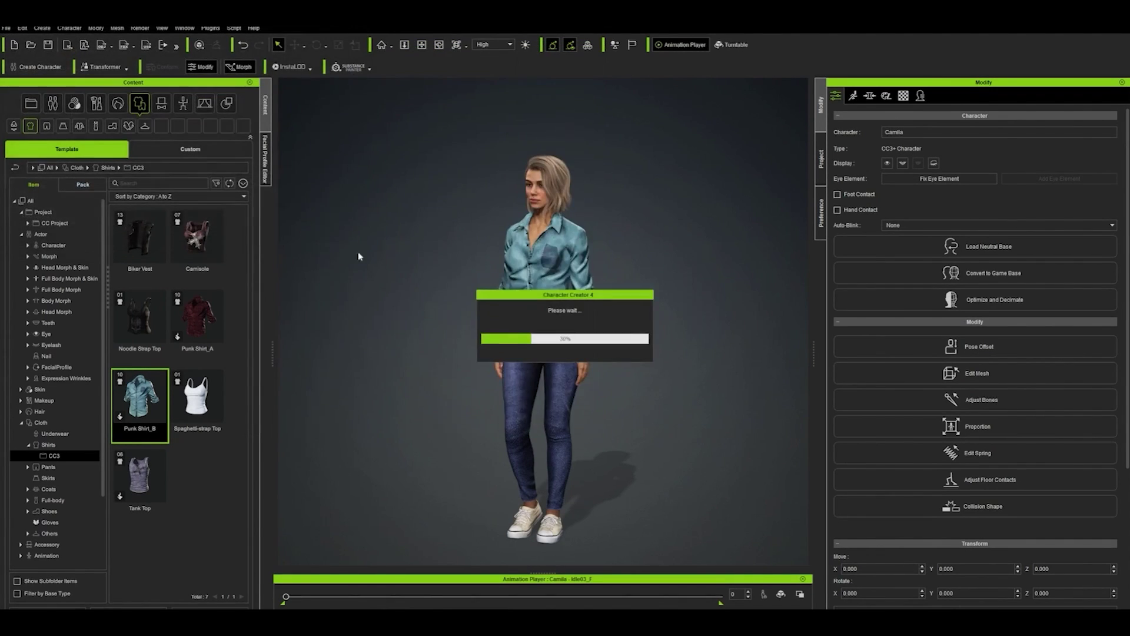
Step: Play and stop the current idle, then apply Stand talk.iMotion found by searching 'talk'
{"action": "left_click", "coordinate": [22, 423]}
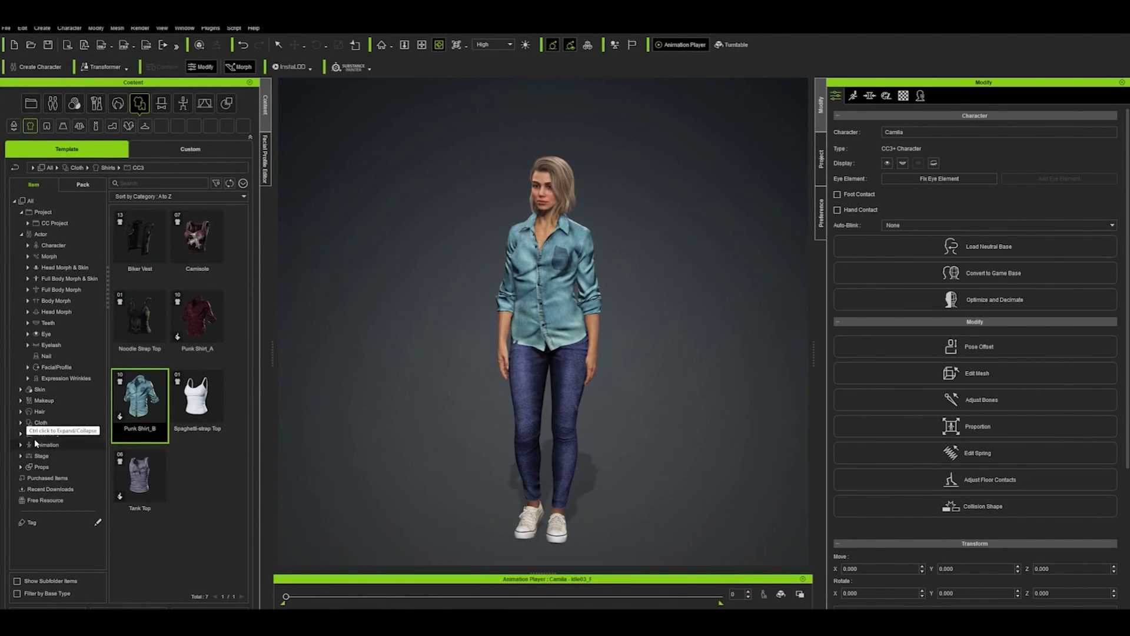
{"action": "left_click", "coordinate": [45, 445]}
{"action": "key", "text": "space"}
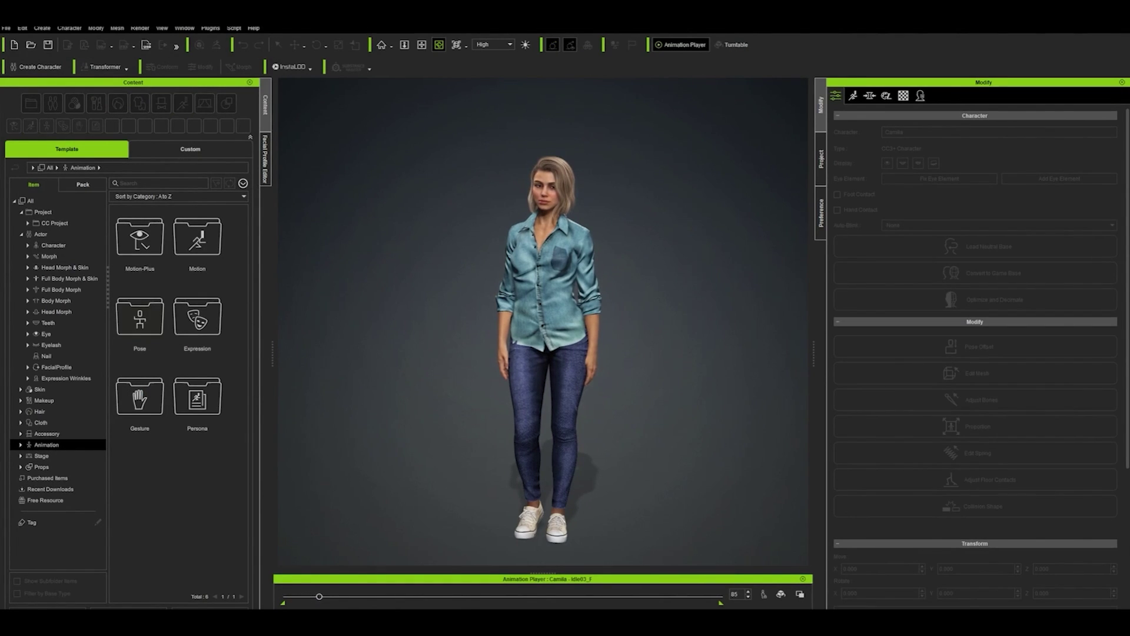
{"action": "key", "text": "space"}
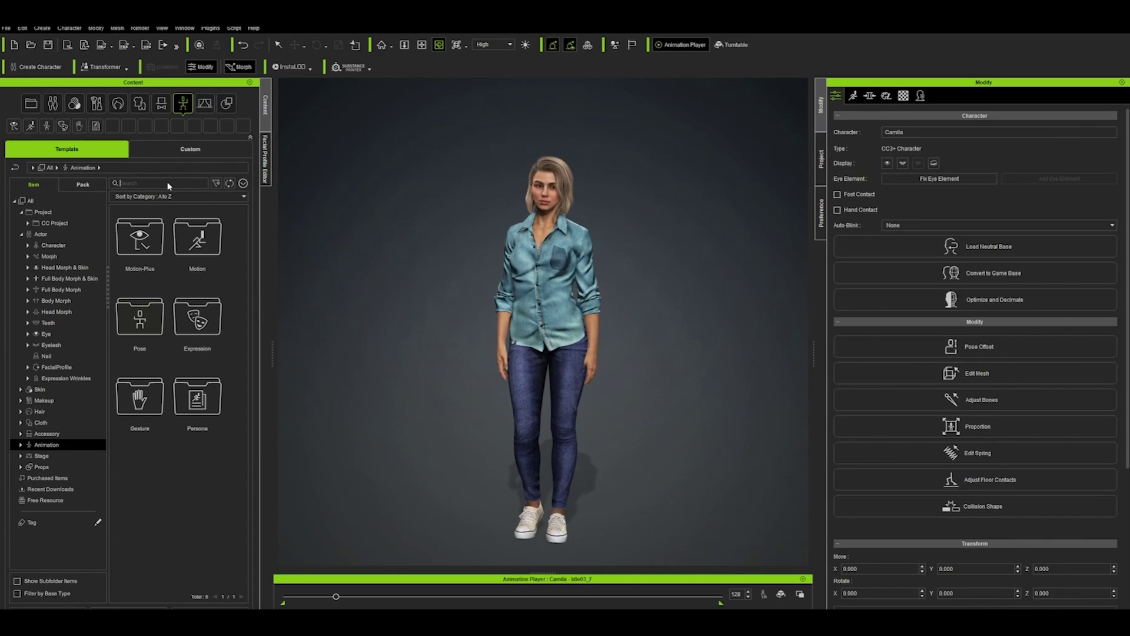
{"action": "type", "text": "ng"}
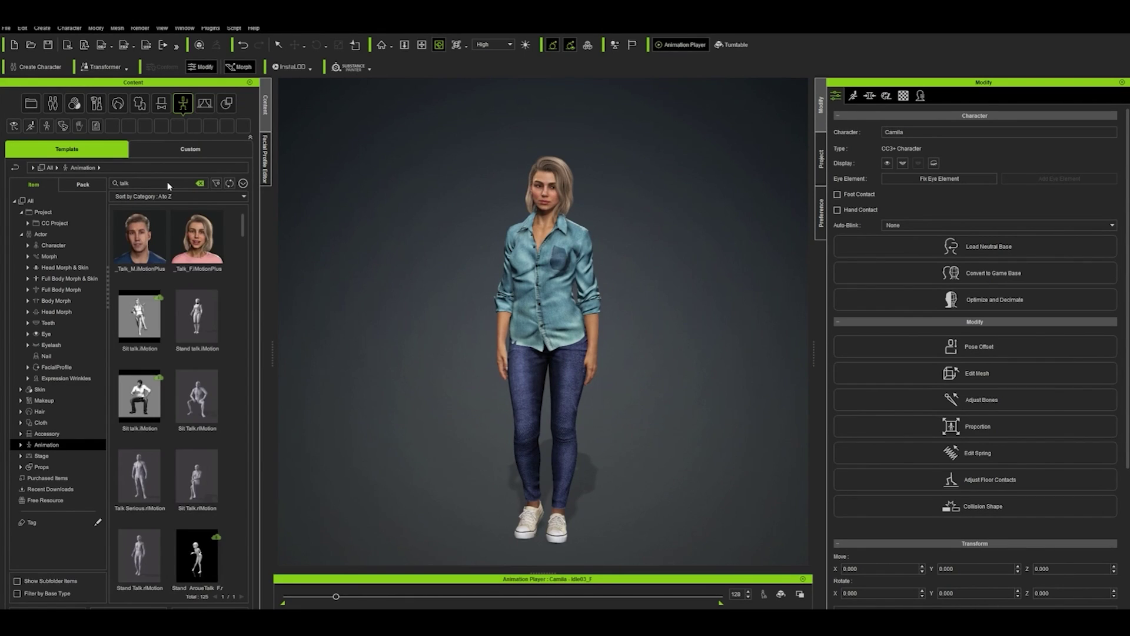
{"action": "left_click_drag", "start_coordinate": [221, 325], "coordinate": [564, 287]}
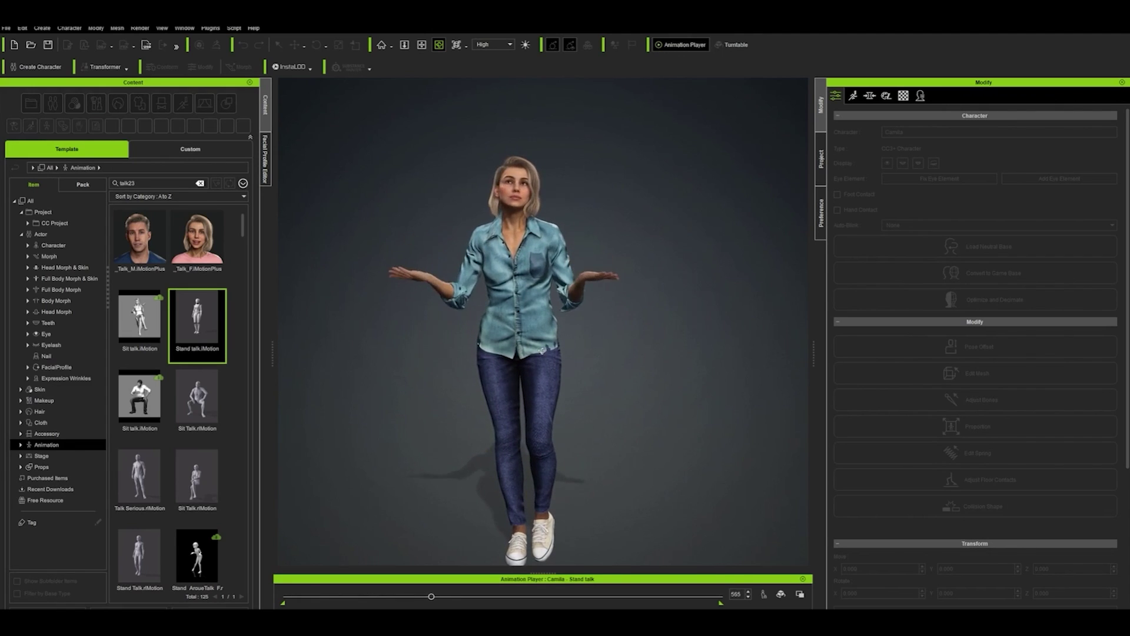
Step: Set up a motion-only FBX export of the current animation with the Blender preset
{"action": "left_click", "coordinate": [6, 27]}
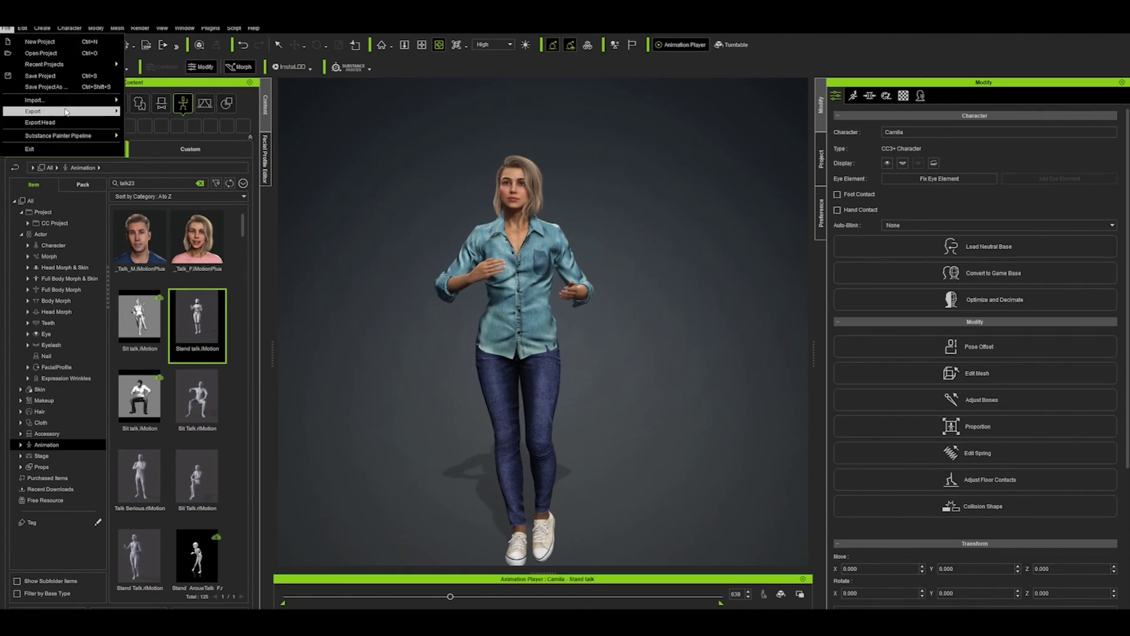
{"action": "mouse_move", "coordinate": [65, 112]}
{"action": "mouse_move", "coordinate": [165, 156]}
{"action": "left_click", "coordinate": [277, 166]}
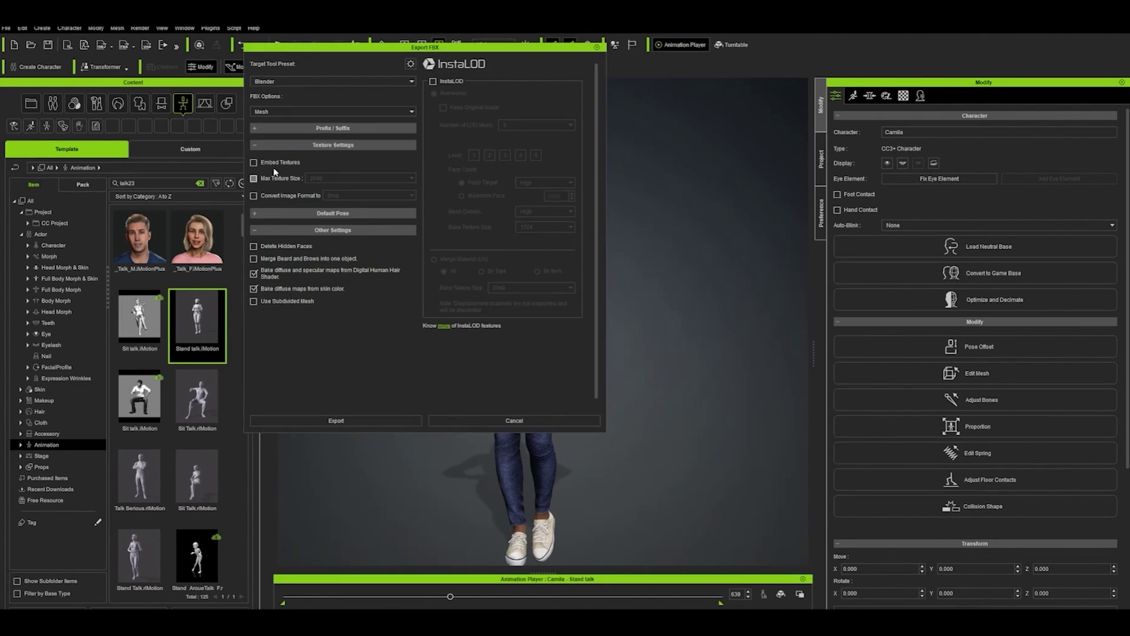
{"action": "left_click", "coordinate": [301, 83]}
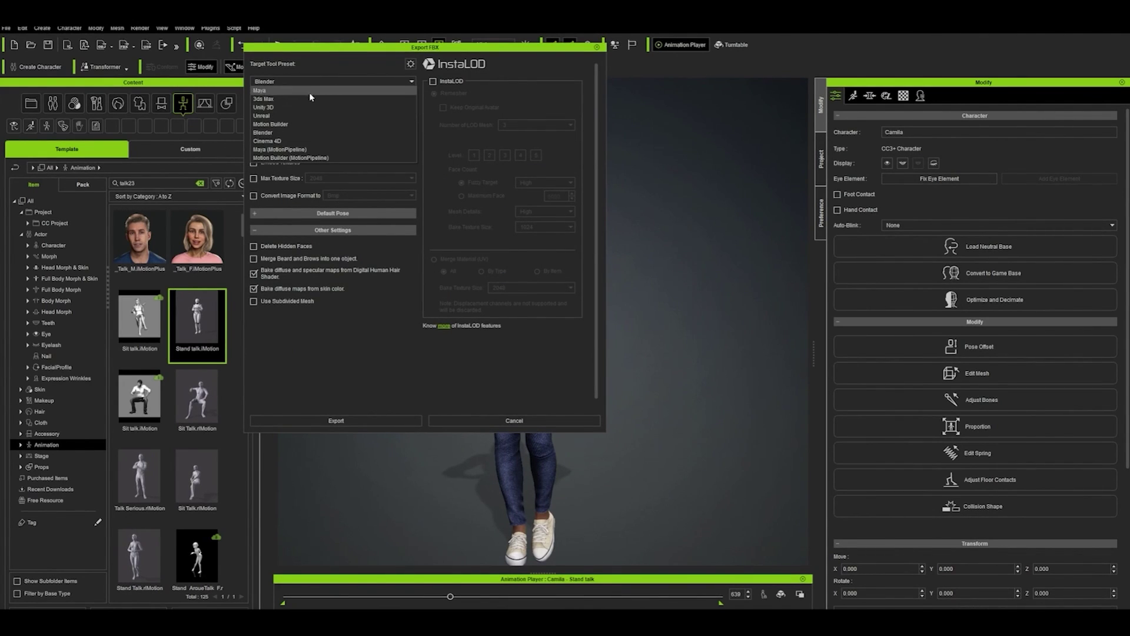
{"action": "left_click", "coordinate": [414, 83]}
{"action": "left_click", "coordinate": [307, 111]}
{"action": "left_click", "coordinate": [295, 129]}
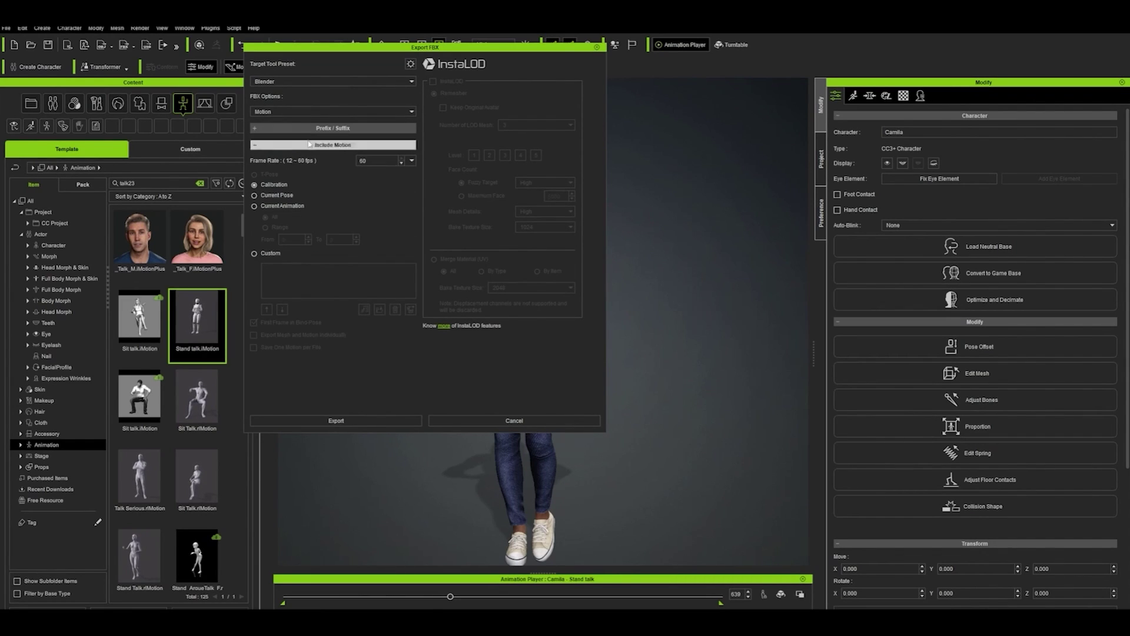
{"action": "left_click", "coordinate": [255, 206]}
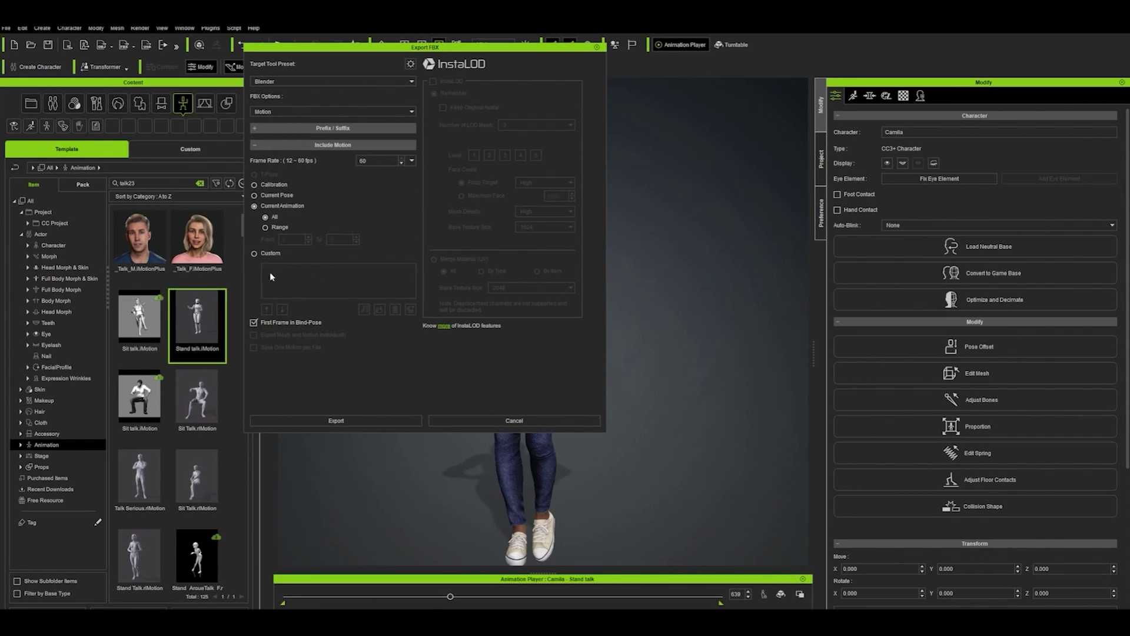
Step: Save the motion as Talking in a new Animations folder, then search the library for 'idle'
{"action": "left_click", "coordinate": [334, 420]}
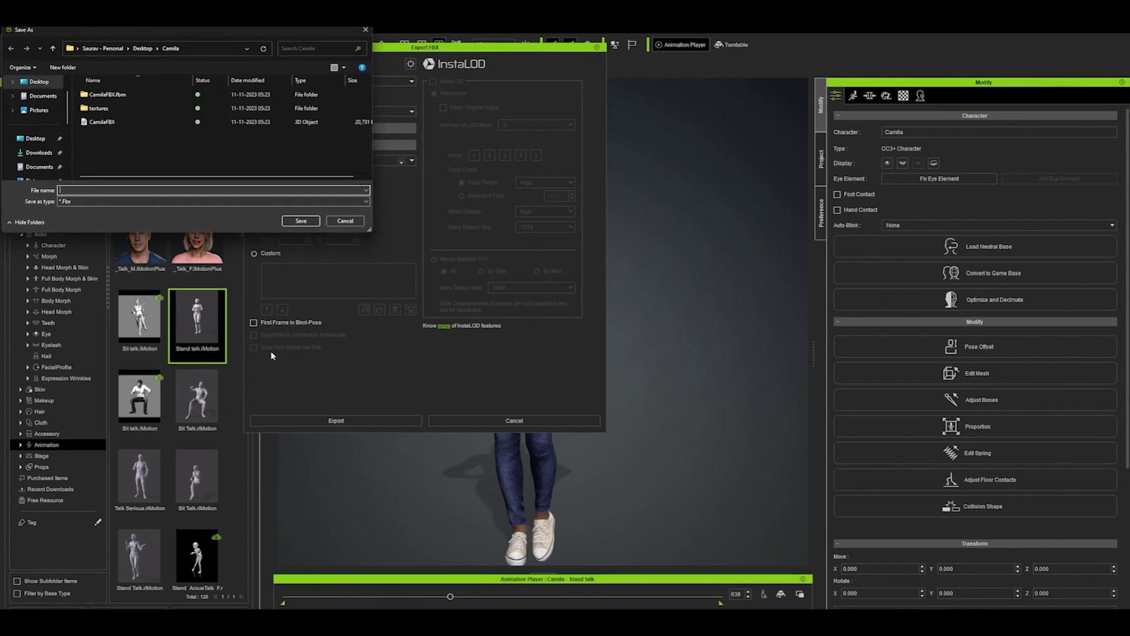
{"action": "left_click", "coordinate": [63, 67]}
{"action": "type", "text": "Animations"}
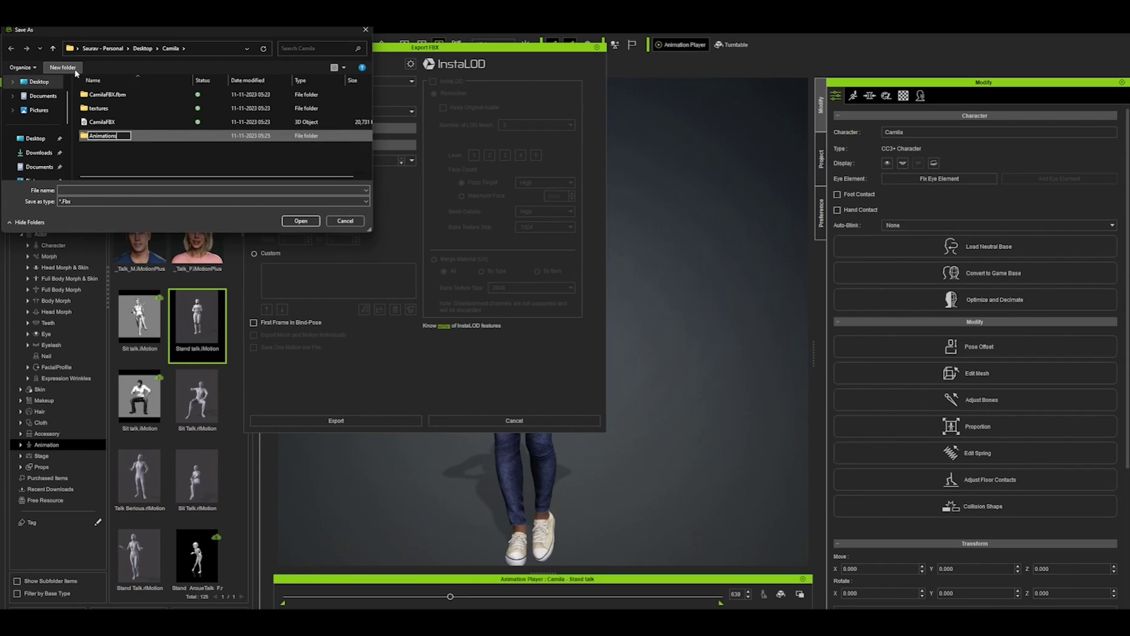
{"action": "key", "text": "Return"}
{"action": "left_click", "coordinate": [147, 136]}
{"action": "left_click", "coordinate": [132, 109]}
{"action": "double_click", "coordinate": [132, 109]}
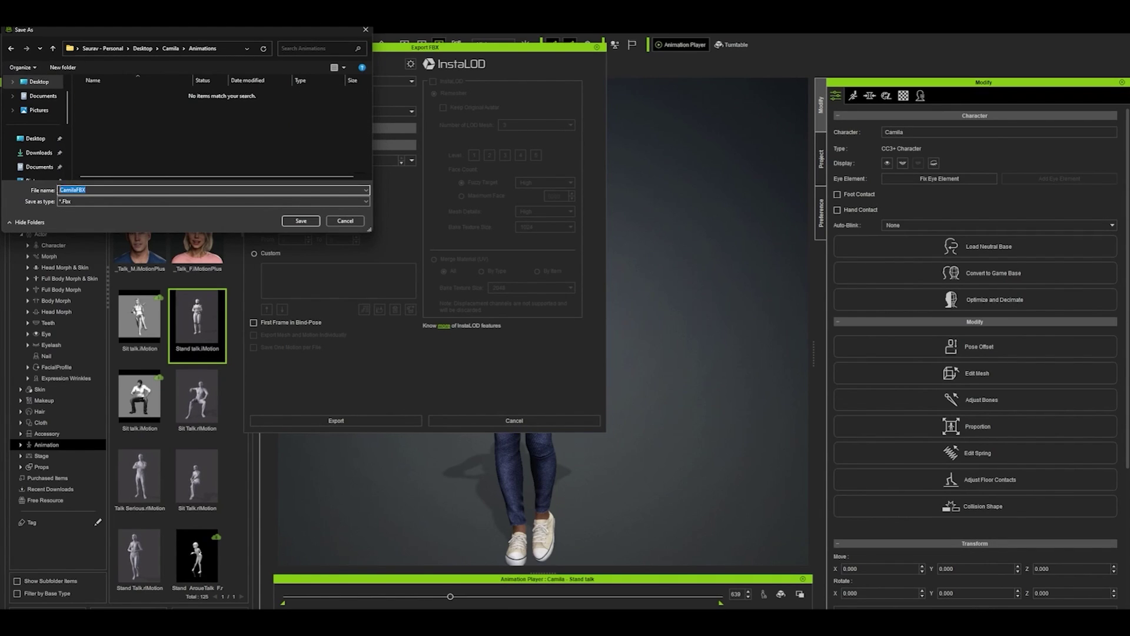
{"action": "type", "text": "Talking"}
{"action": "key", "text": "Return"}
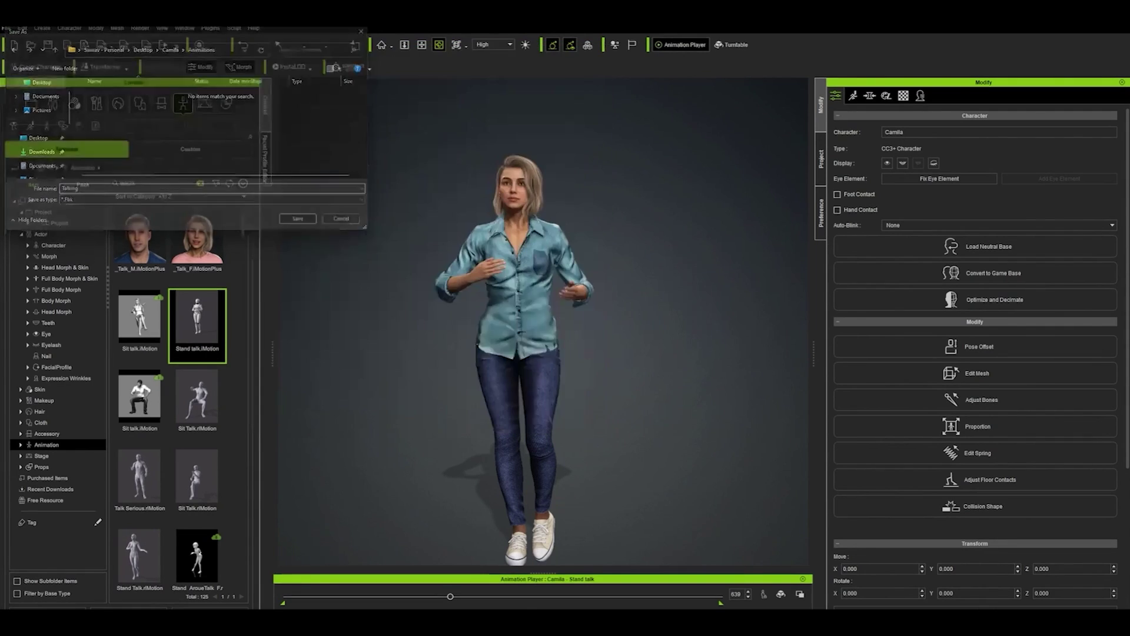
{"action": "double_click", "coordinate": [161, 184]}
{"action": "type", "text": "idl"}
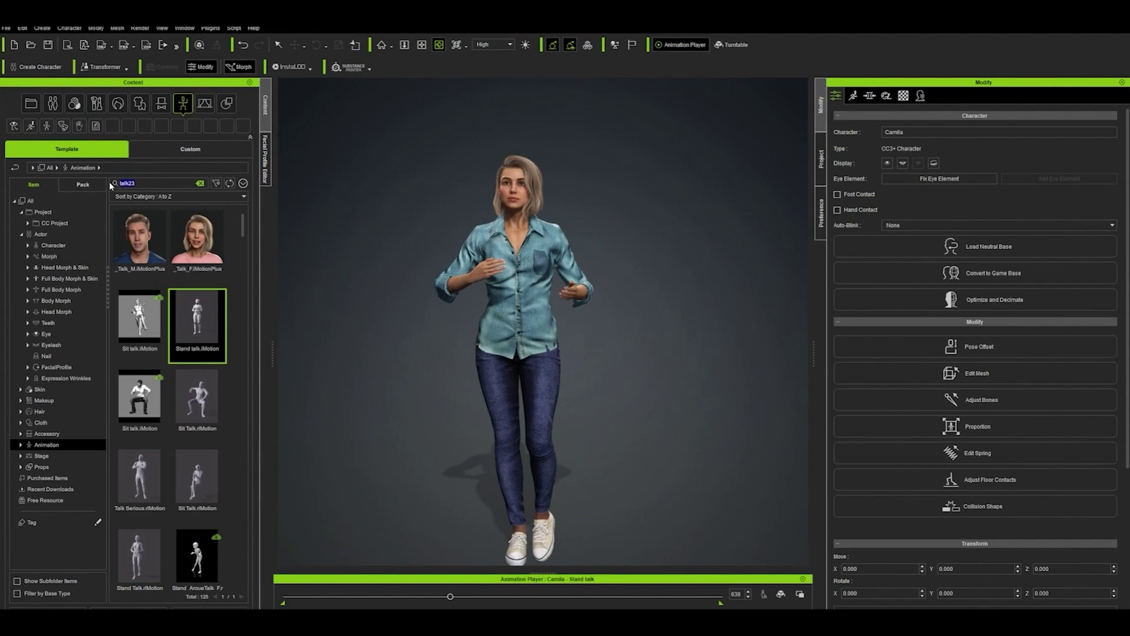
{"action": "type", "text": "e"}
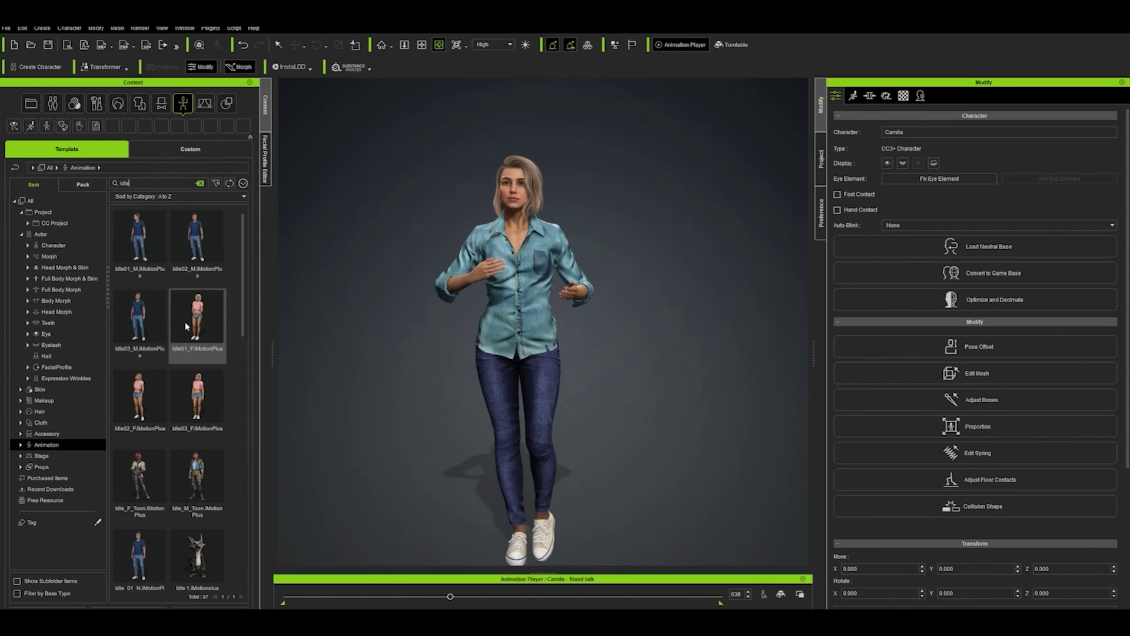
Step: Apply Idle03_F to Camila and export its motion as an FBX named Idle
{"action": "left_click_drag", "start_coordinate": [197, 405], "coordinate": [496, 310]}
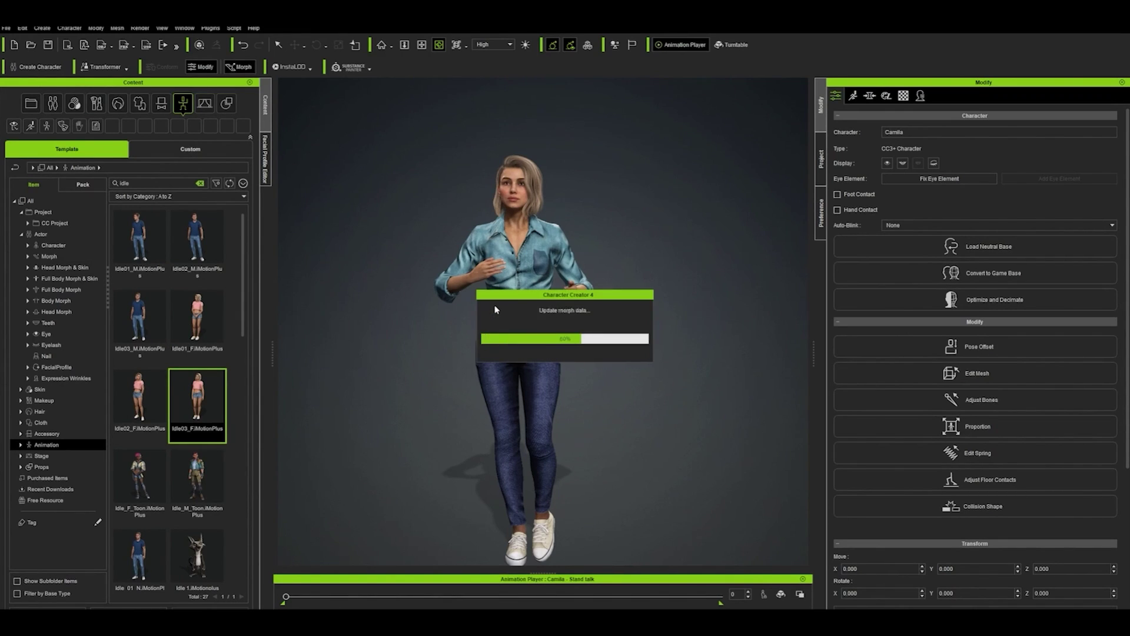
{"action": "left_click", "coordinate": [5, 27]}
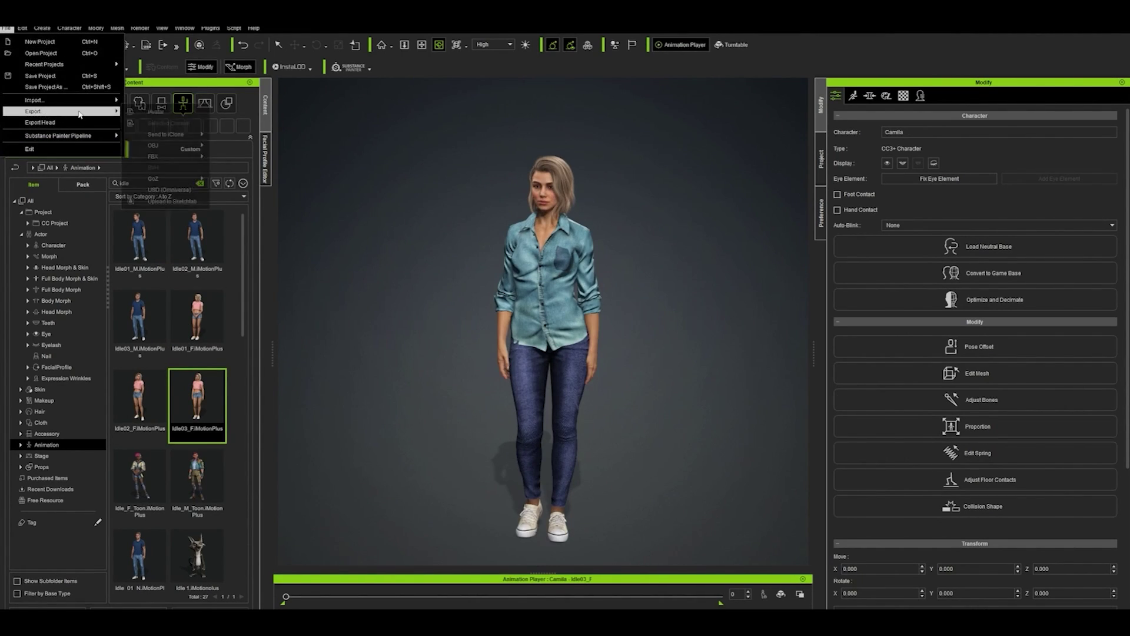
{"action": "mouse_move", "coordinate": [159, 157]}
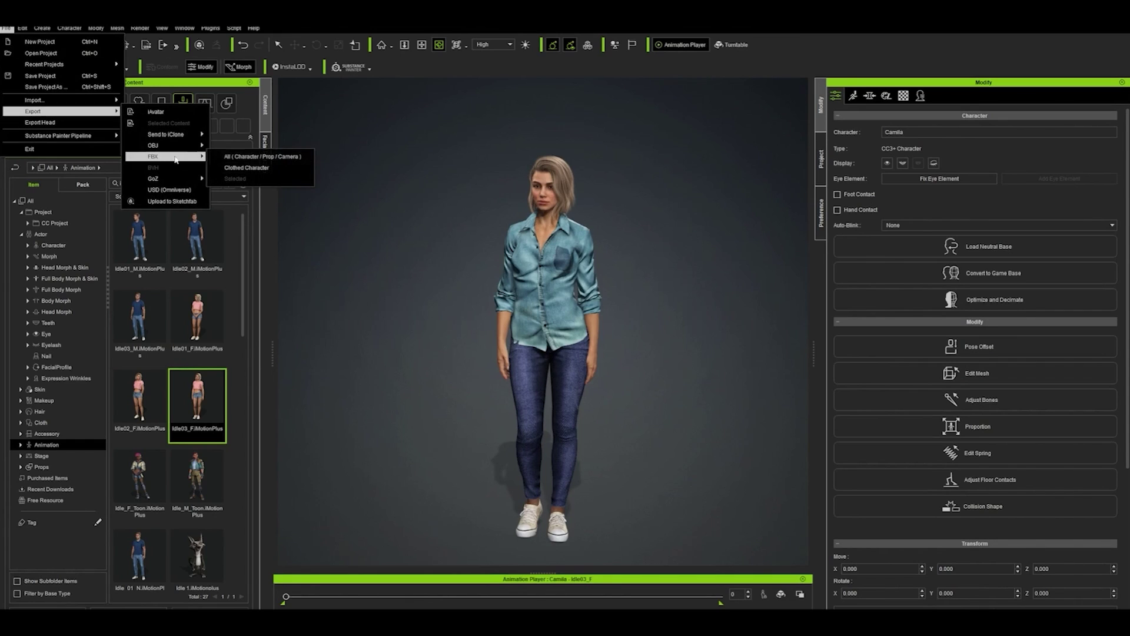
{"action": "left_click", "coordinate": [253, 167]}
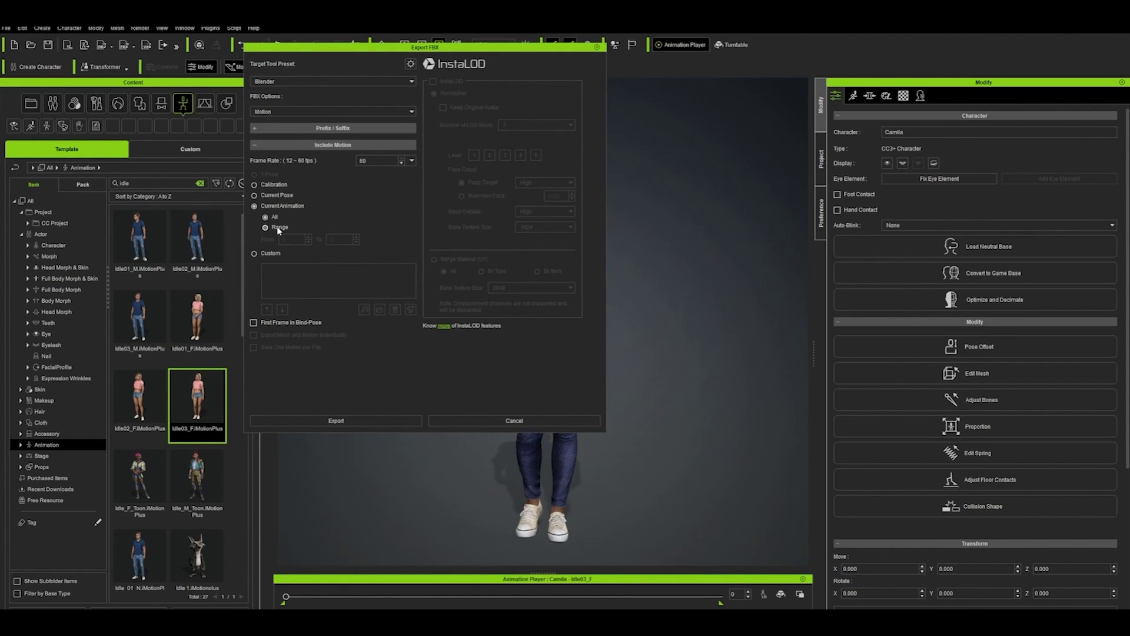
{"action": "left_click", "coordinate": [347, 420]}
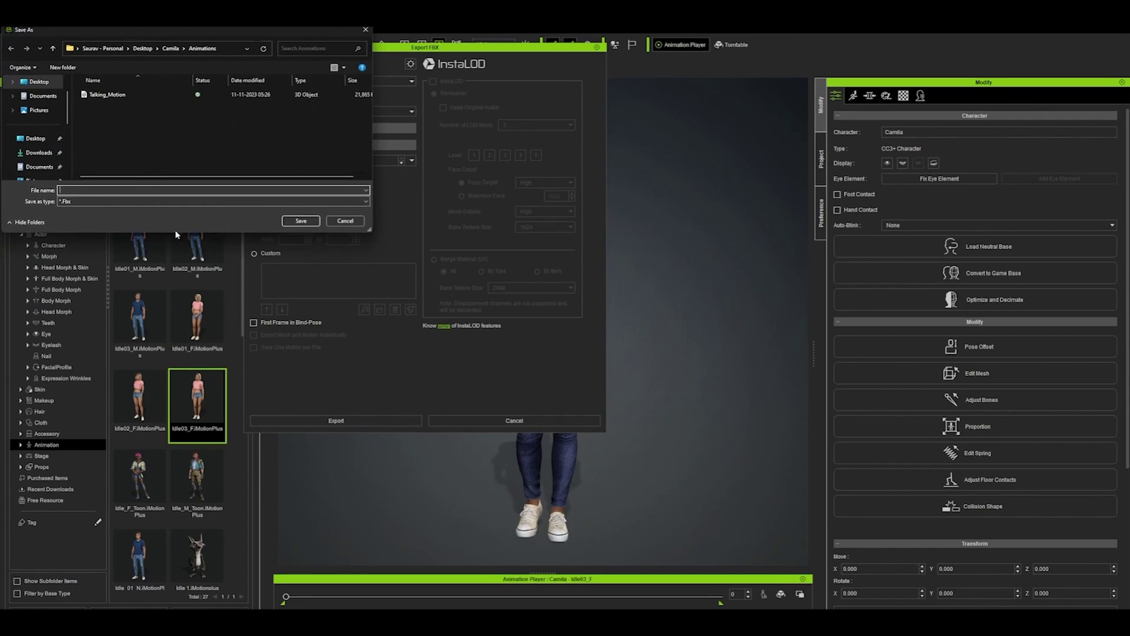
{"action": "type", "text": "Idle"}
{"action": "left_click", "coordinate": [290, 222]}
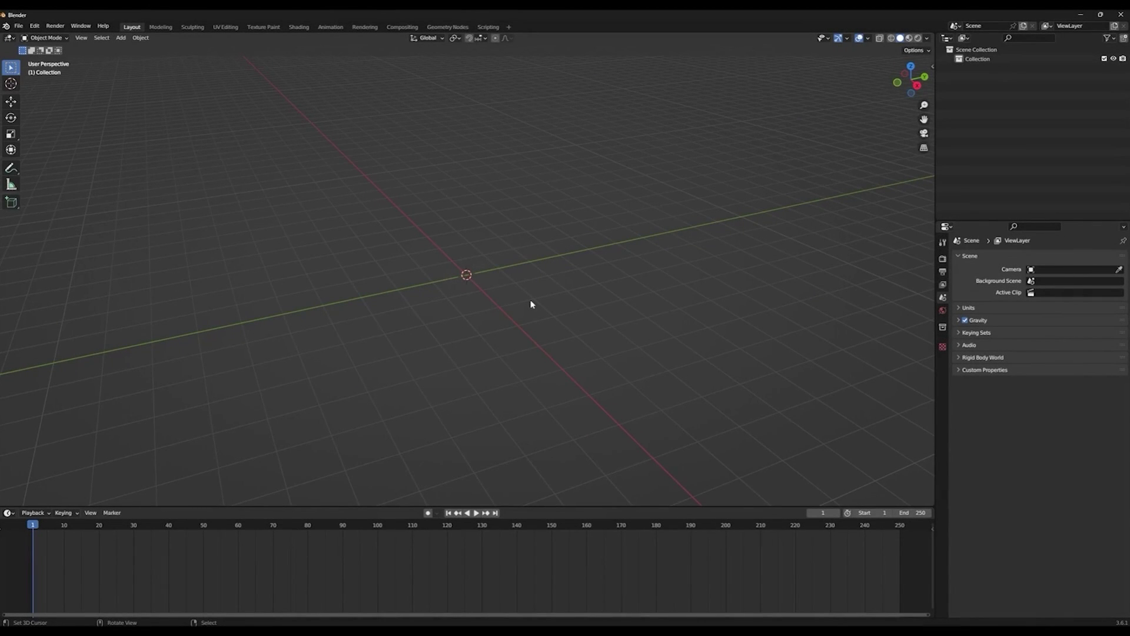
Step: Show the viewport sidebar and filter Blender's add-on preferences by 'cc'
{"action": "key", "text": "n"}
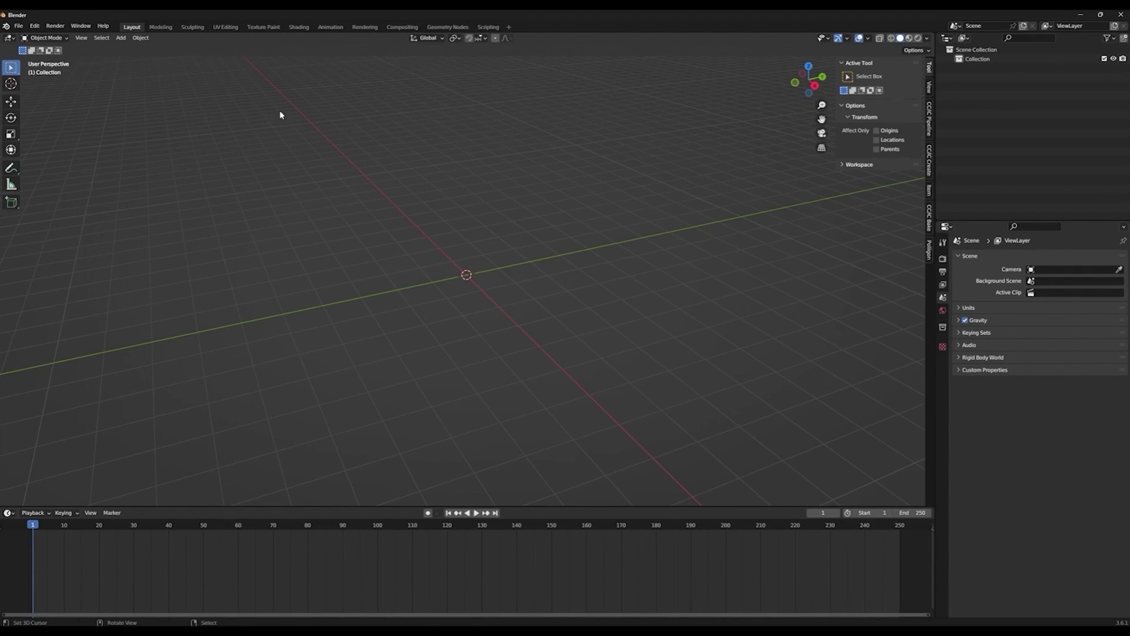
{"action": "left_click", "coordinate": [36, 26]}
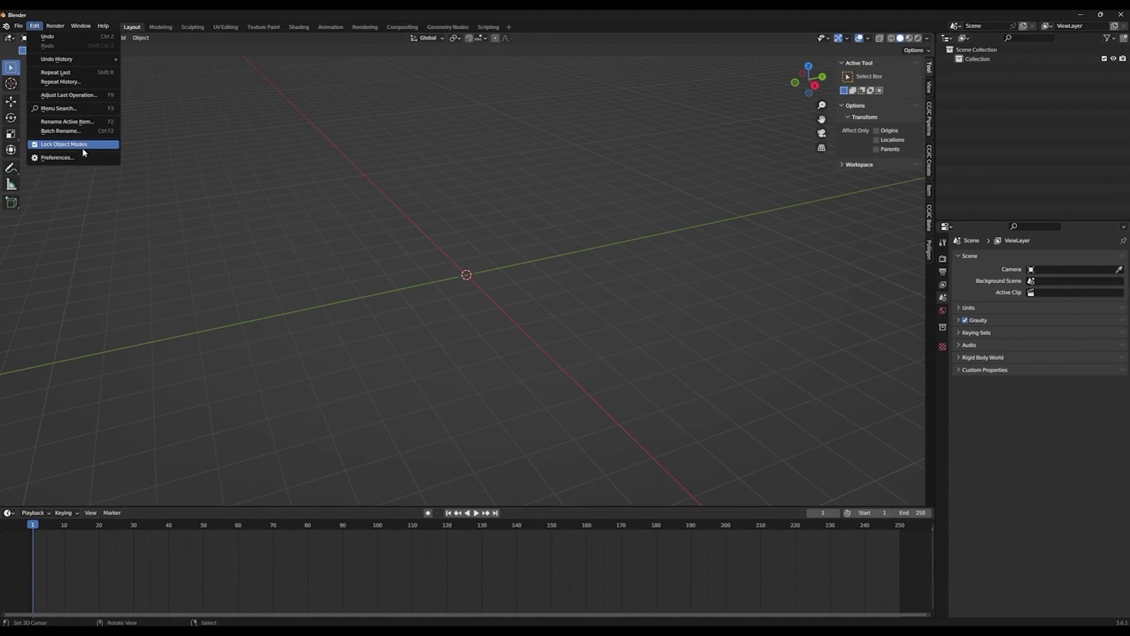
{"action": "left_click", "coordinate": [71, 158]}
{"action": "type", "text": "cc_blender_tools"}
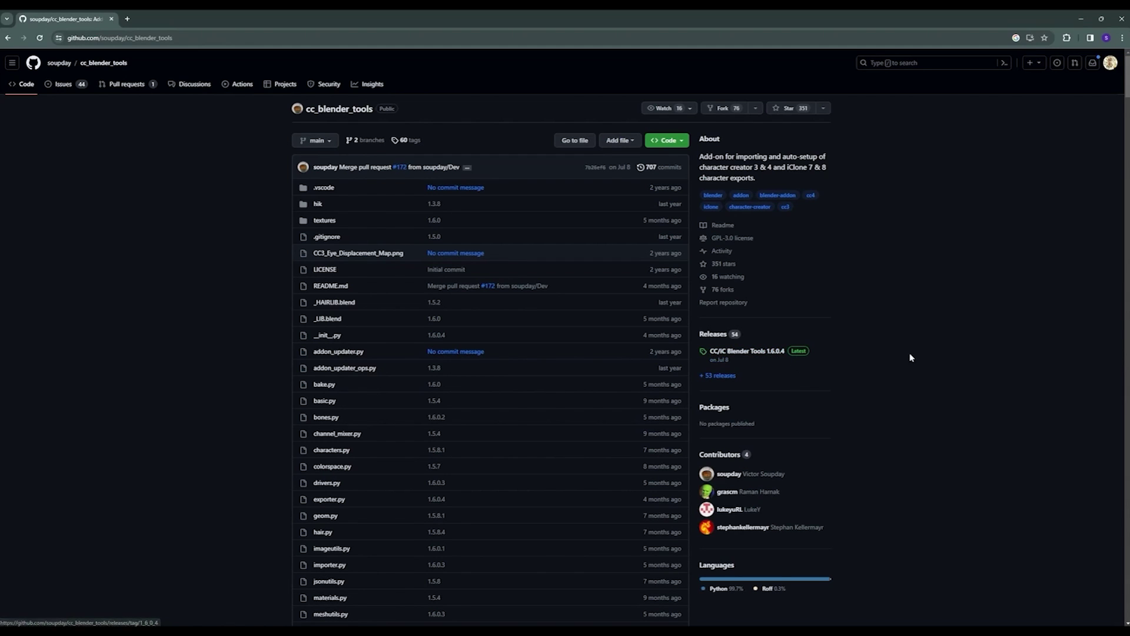
Step: Open the latest CC/iC Blender Bake release from the cc_blender_bake repository
{"action": "scroll", "coordinate": [279, 352], "scroll_direction": "down", "scroll_amount": 10}
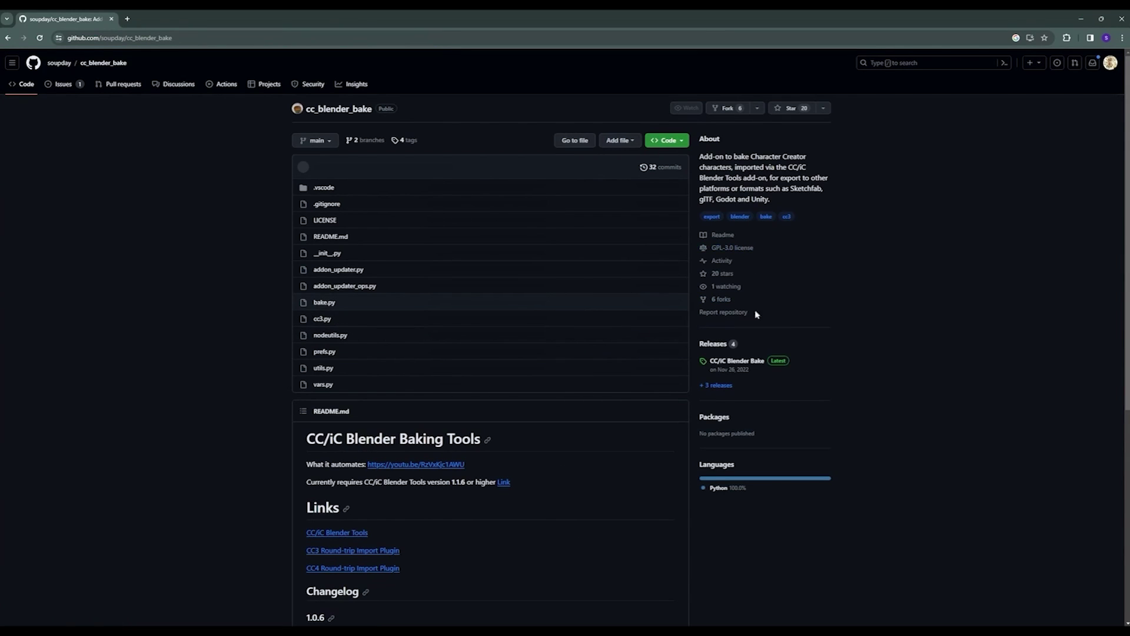
{"action": "left_click", "coordinate": [736, 360]}
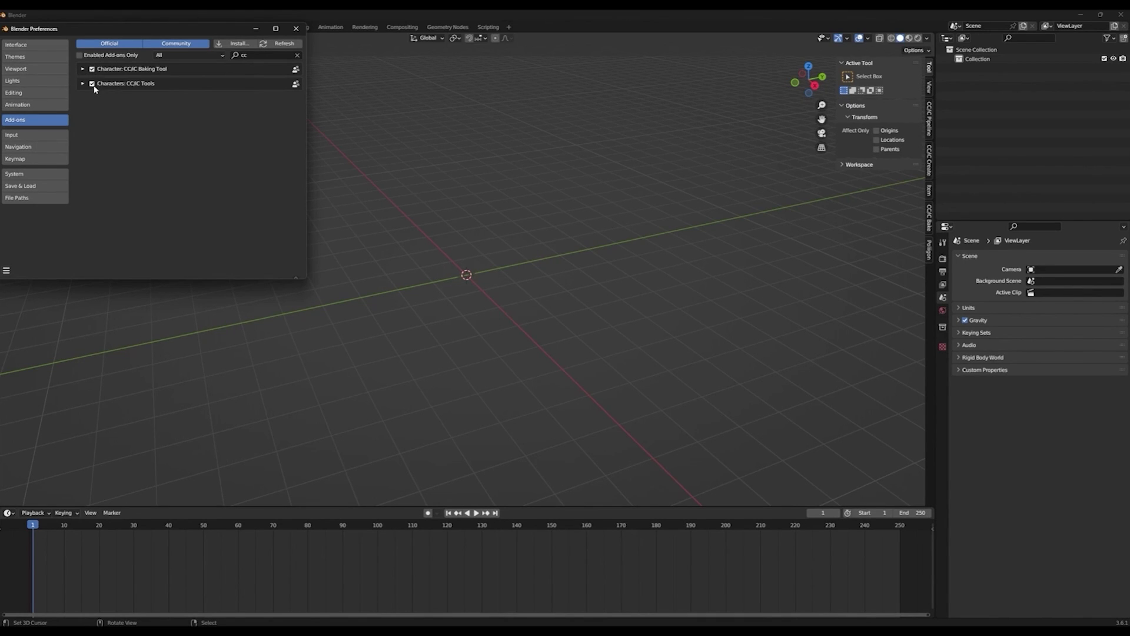
Step: Import CamilaFBX.fbx from Desktop\Camila using the CC/iC Pipeline's Import Character
{"action": "left_click", "coordinate": [563, 211]}
{"action": "key", "text": "n"}
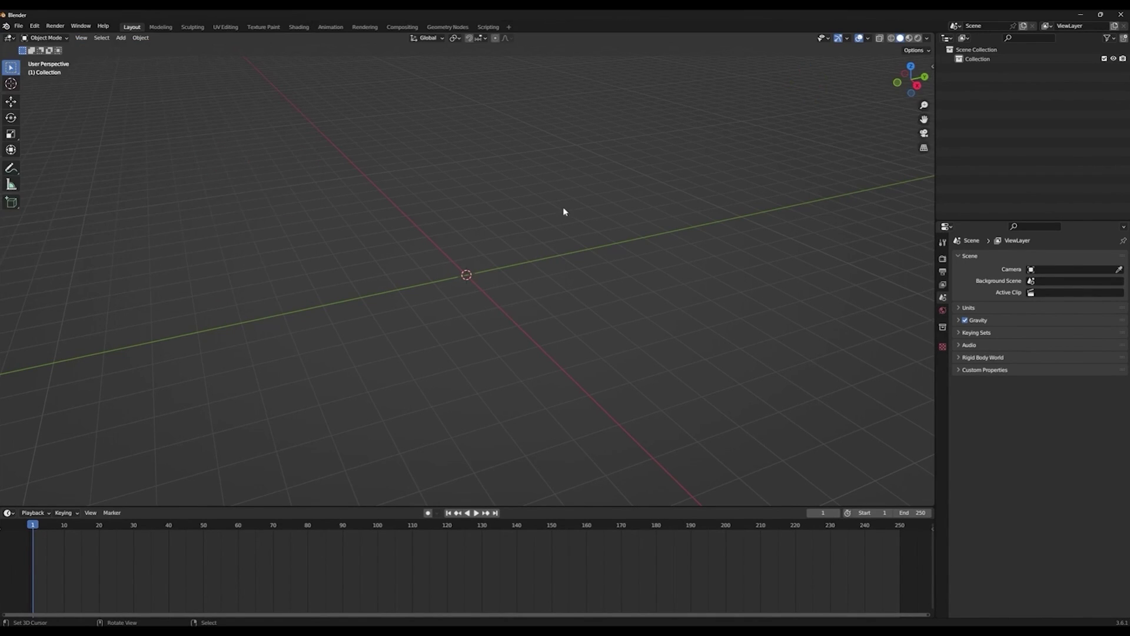
{"action": "key", "text": "n"}
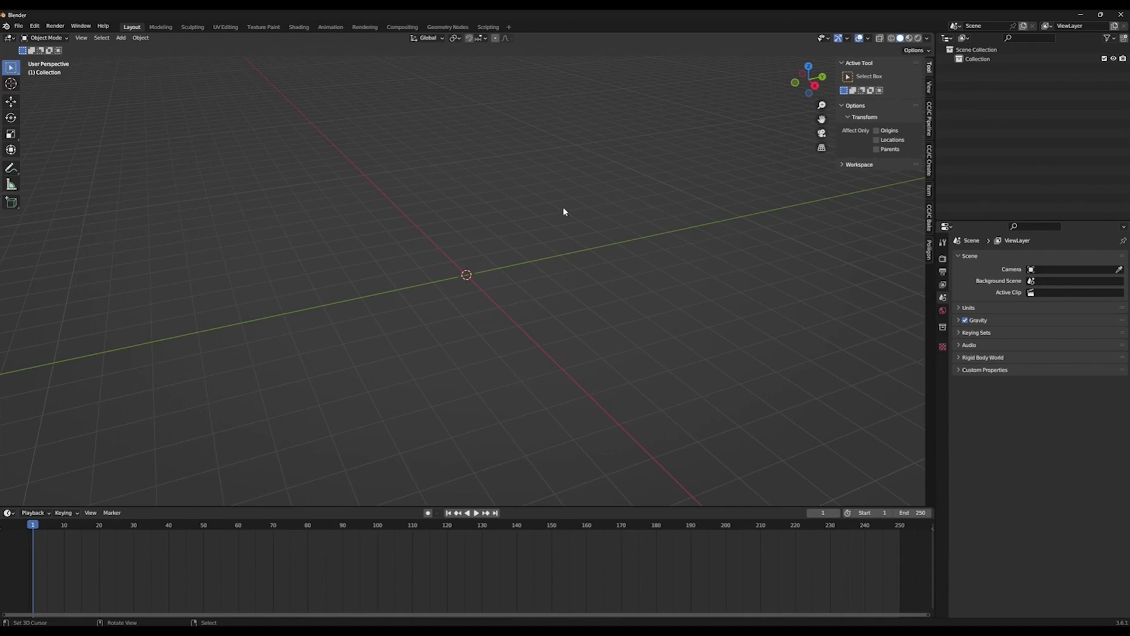
{"action": "left_click", "coordinate": [929, 120]}
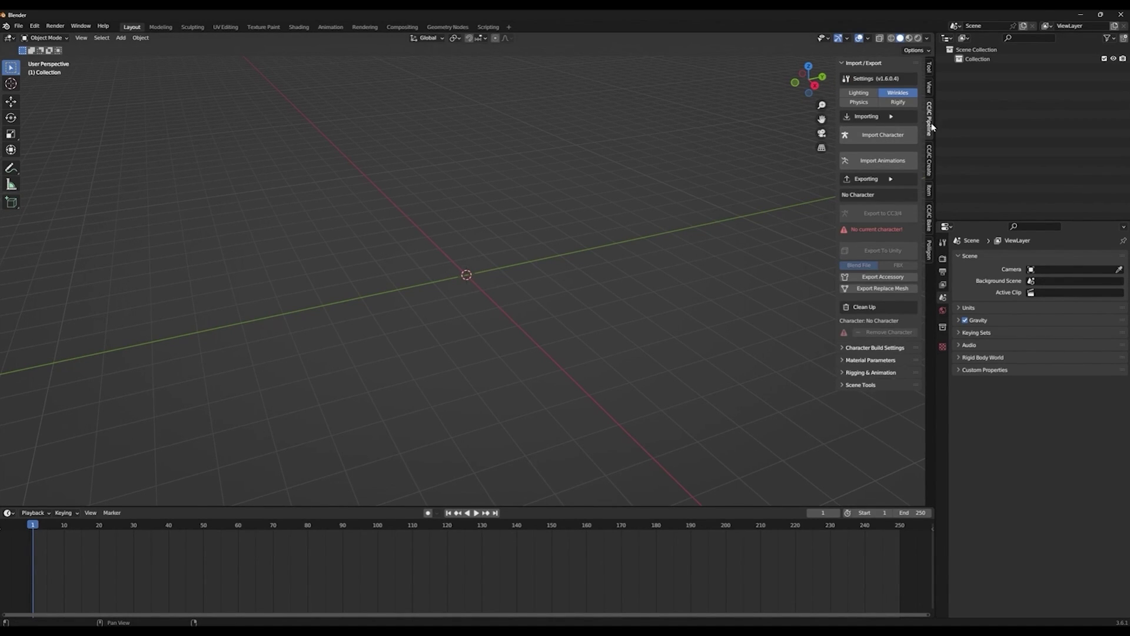
{"action": "left_click", "coordinate": [886, 135]}
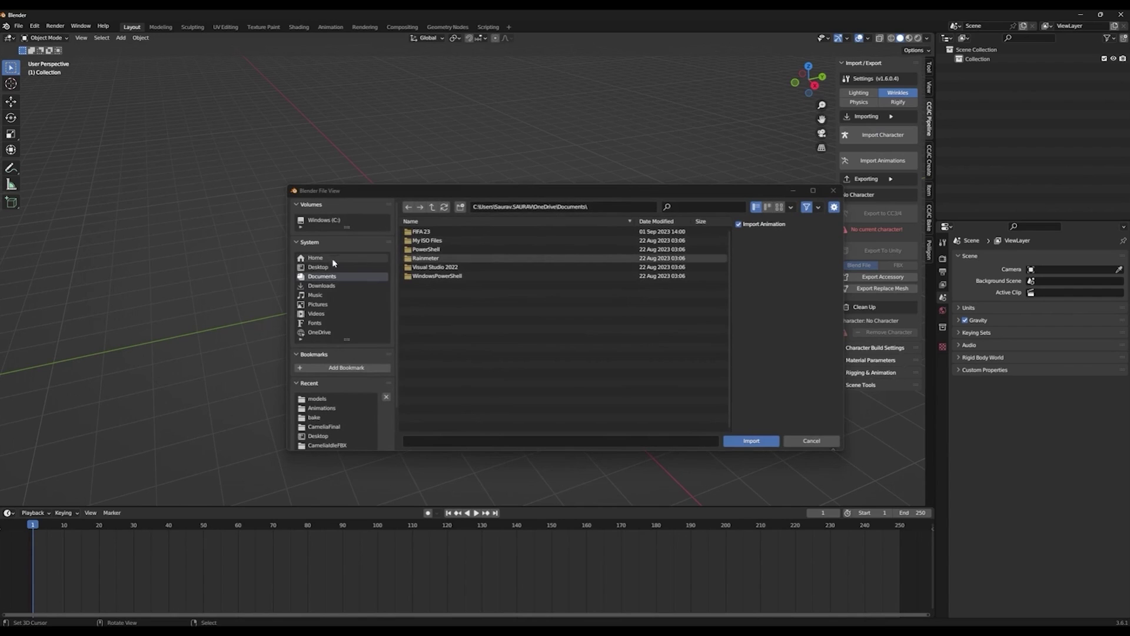
{"action": "left_click", "coordinate": [320, 267]}
{"action": "double_click", "coordinate": [422, 232]}
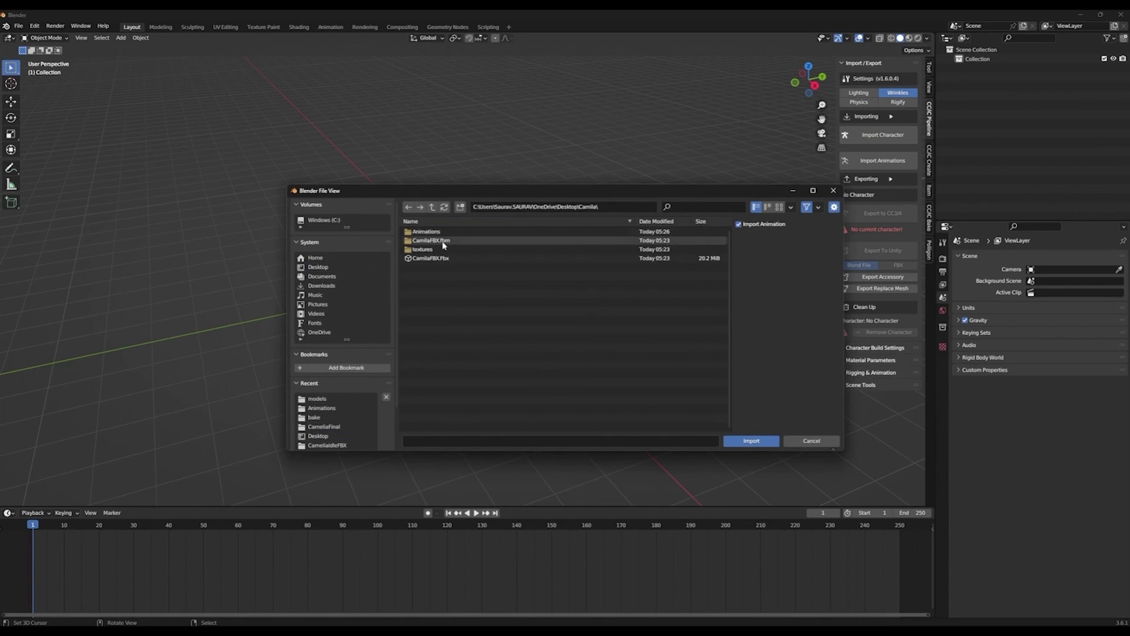
{"action": "double_click", "coordinate": [445, 259]}
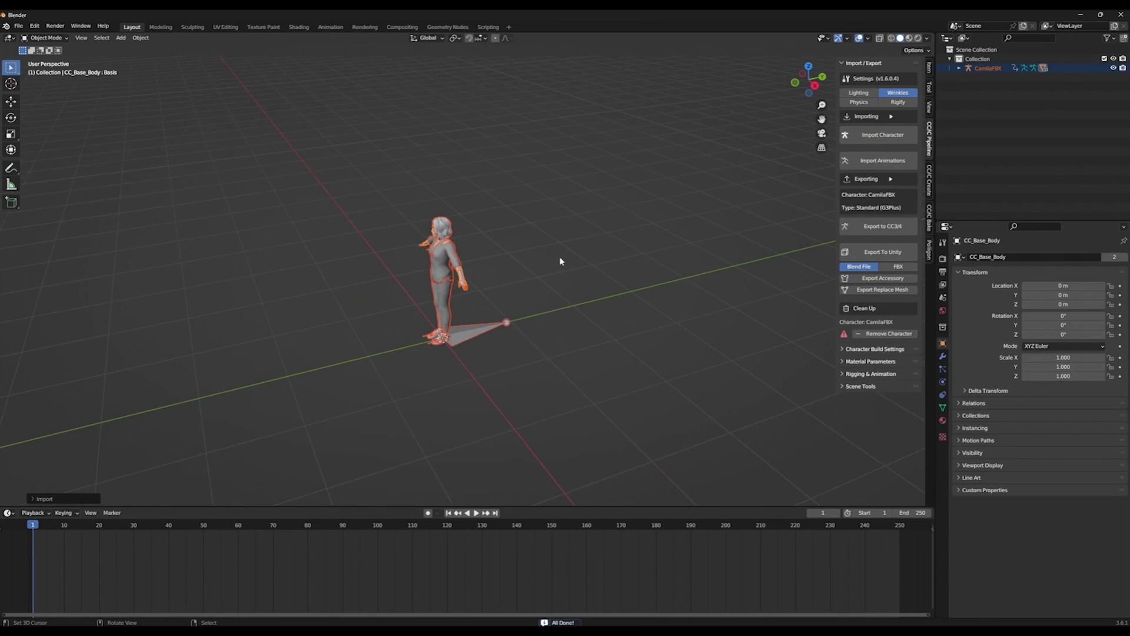
{"action": "middle_click_drag", "start_coordinate": [564, 262], "coordinate": [616, 255]}
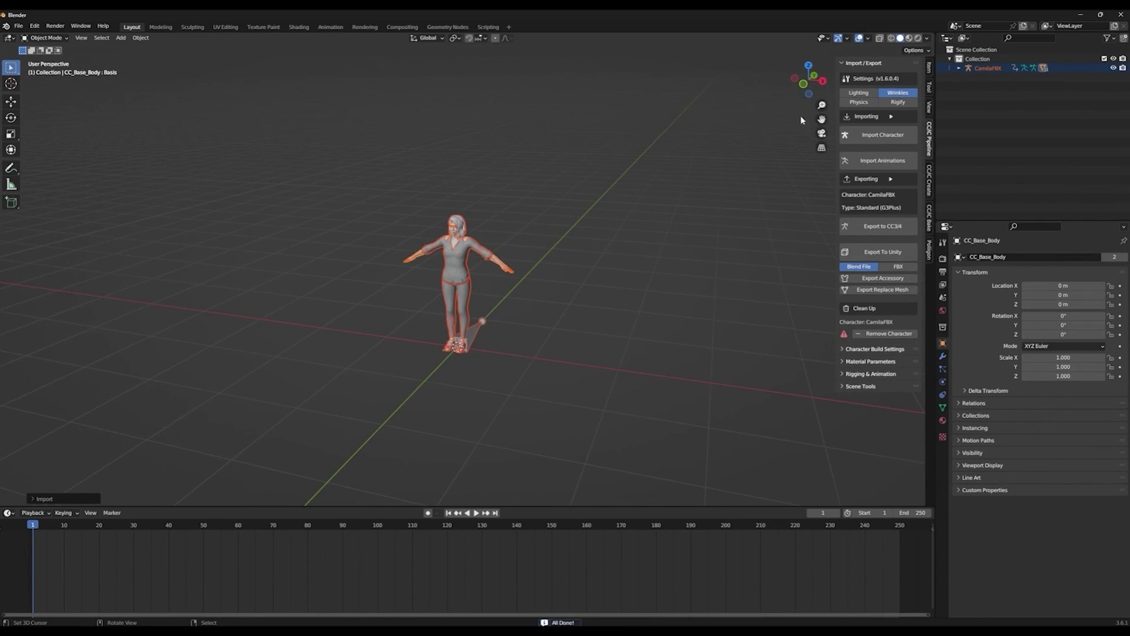
Step: Switch to Material Preview, rebuild Basic materials, and bring up the CC/iC Bake settings
{"action": "key", "text": "z"}
{"action": "key", "text": "2"}
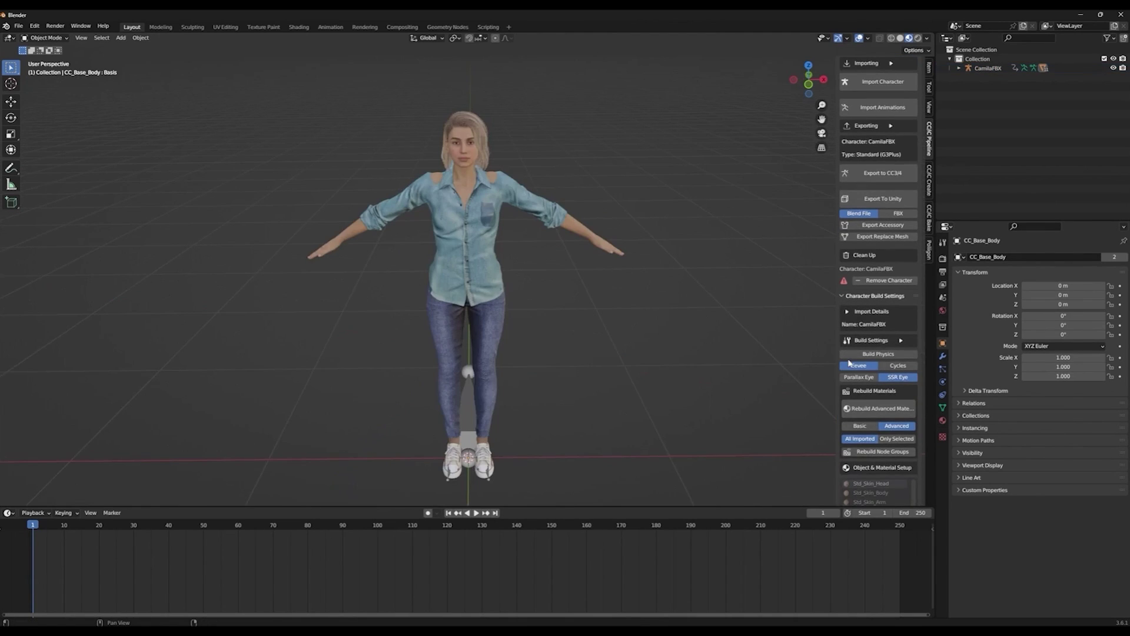
{"action": "left_click", "coordinate": [859, 427]}
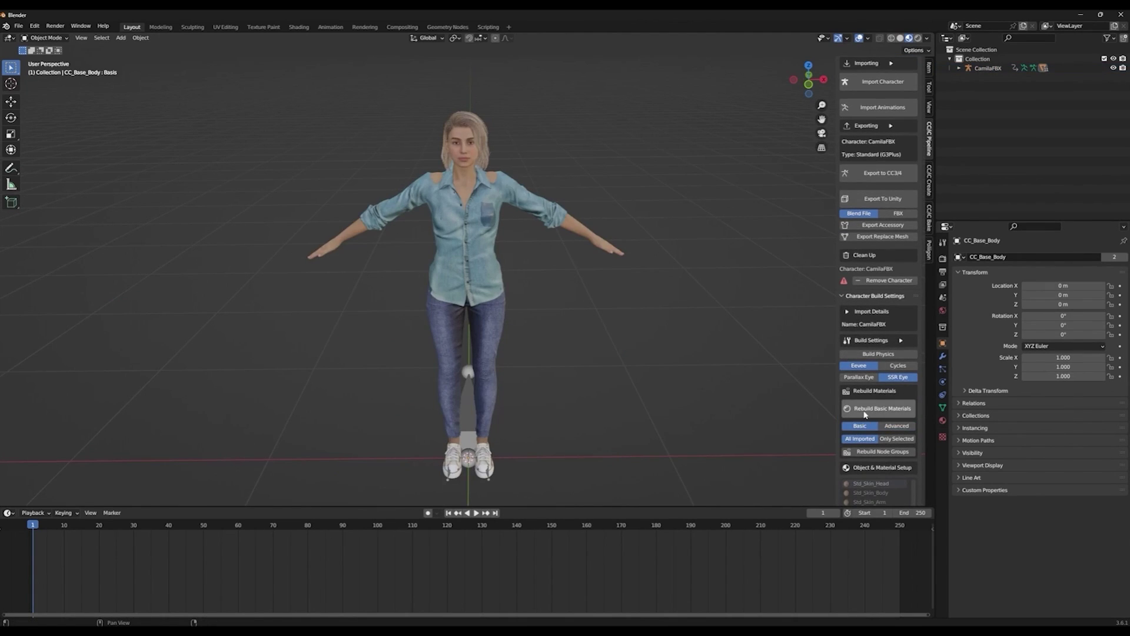
{"action": "left_click", "coordinate": [865, 412]}
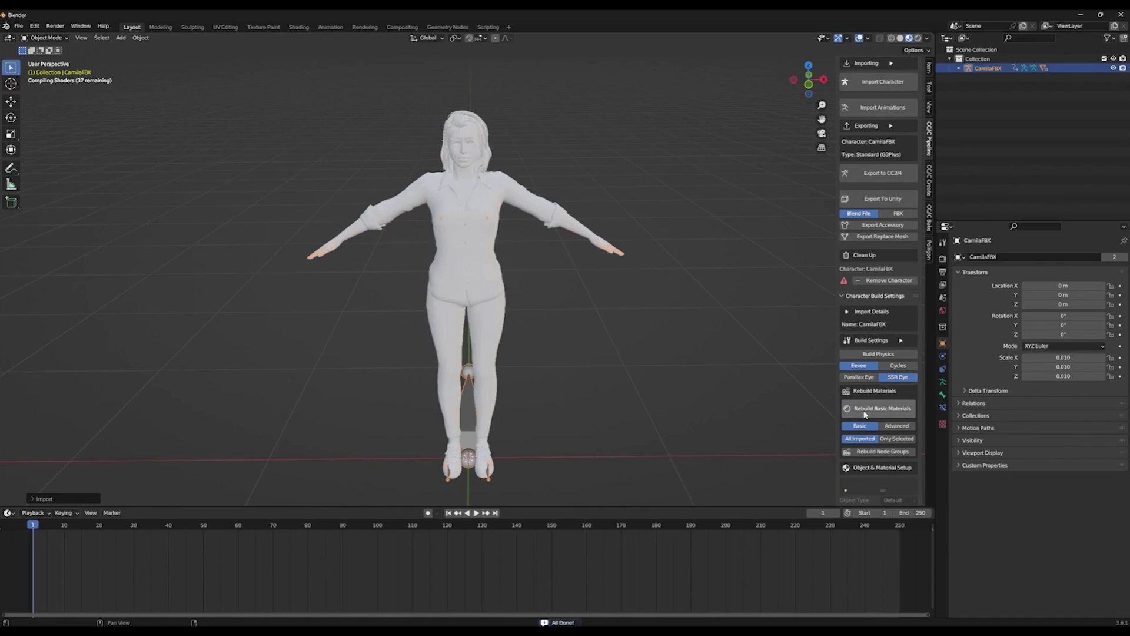
{"action": "scroll", "coordinate": [630, 347], "scroll_direction": "down", "scroll_amount": 2}
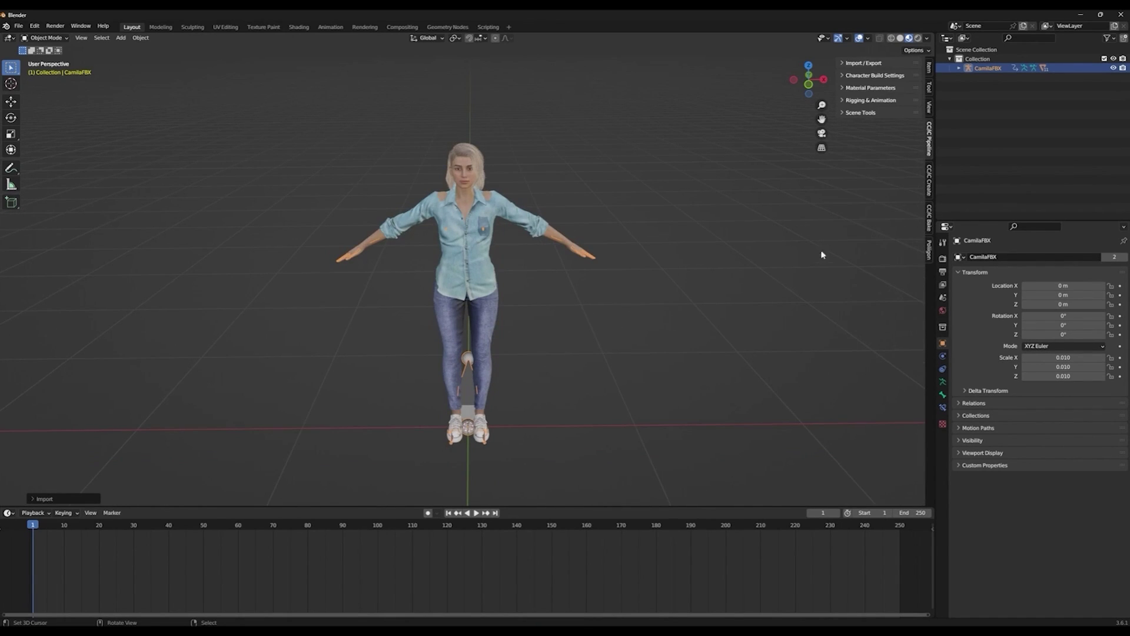
{"action": "left_click", "coordinate": [930, 223]}
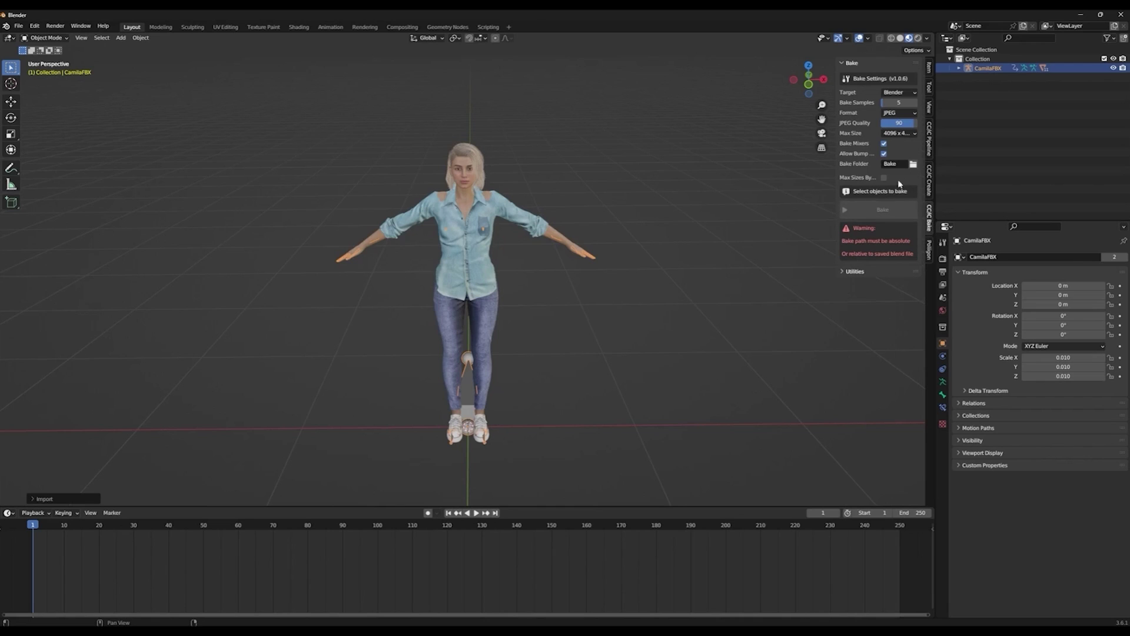
Step: Set the bake output to a new Bake folder inside Camila, then select the hair
{"action": "left_click", "coordinate": [913, 165]}
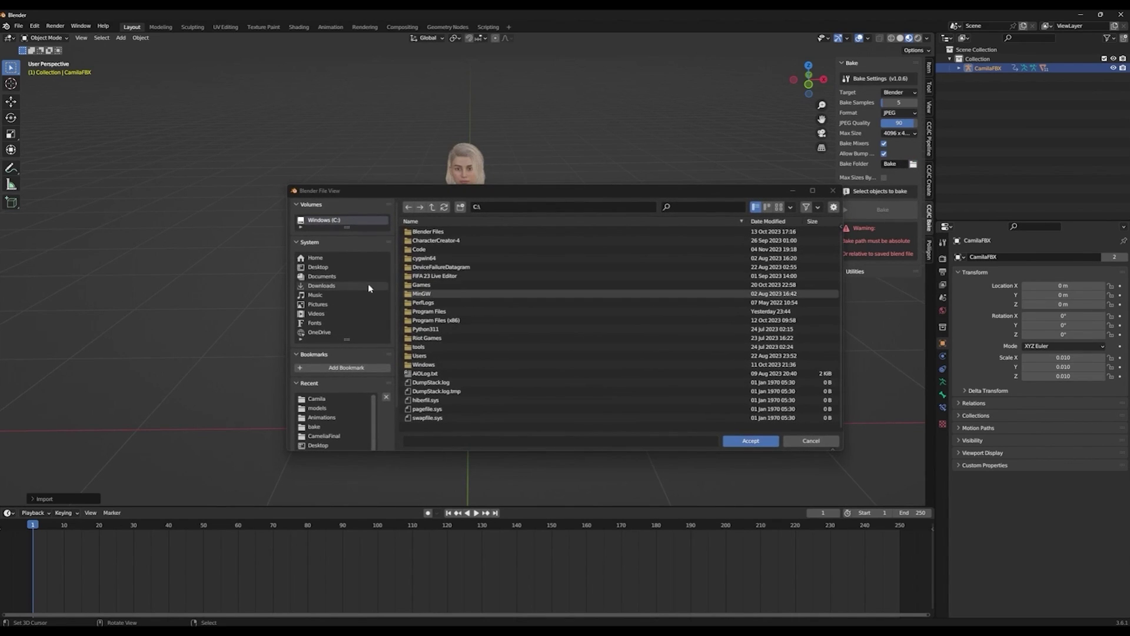
{"action": "left_click", "coordinate": [339, 267]}
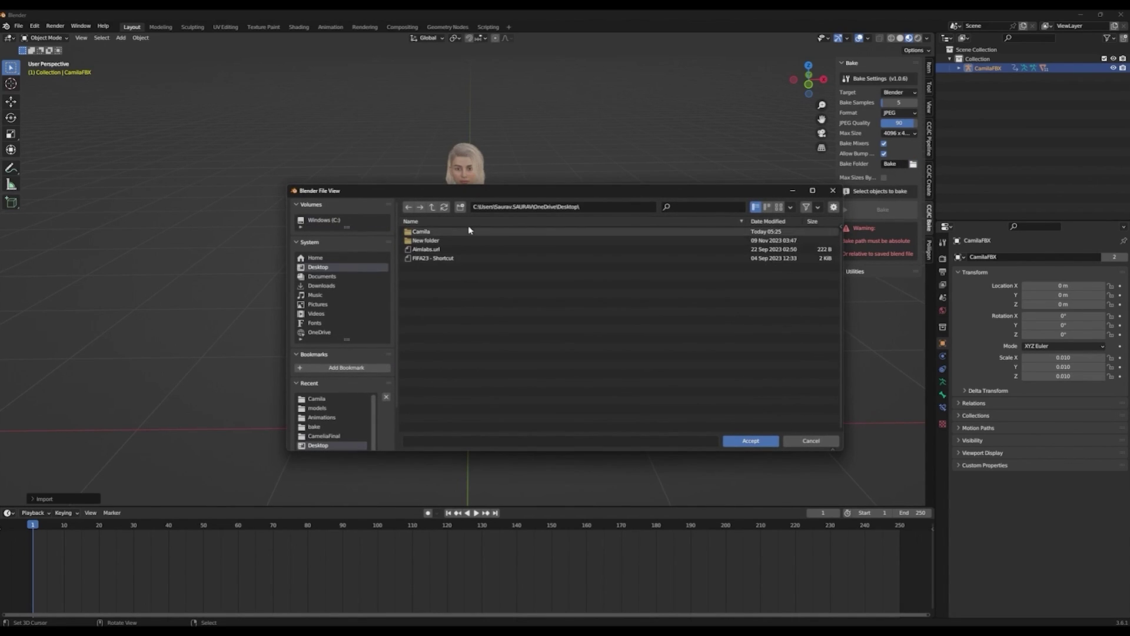
{"action": "double_click", "coordinate": [471, 234]}
{"action": "left_click", "coordinate": [460, 207]}
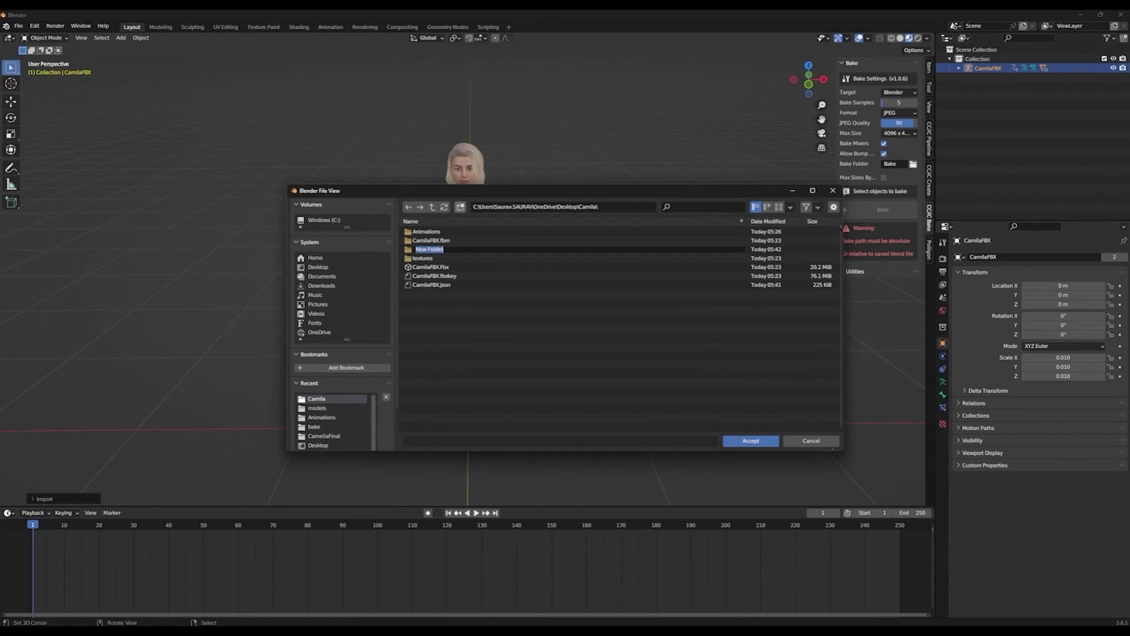
{"action": "key", "text": "BackSpace"}
{"action": "type", "text": "Bake"}
{"action": "key", "text": "Return"}
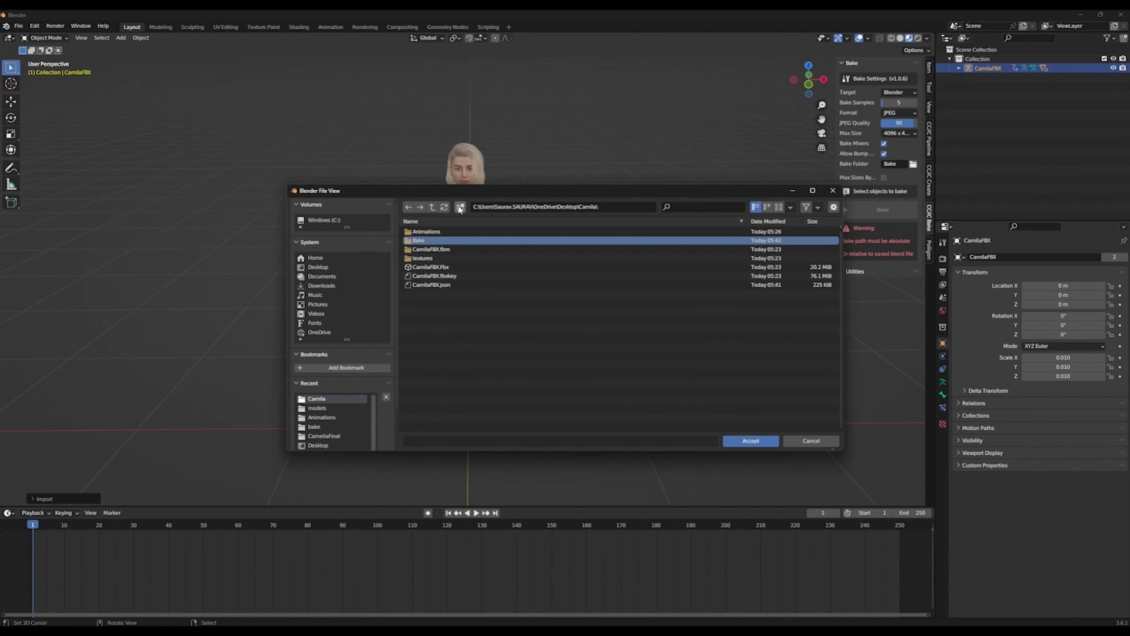
{"action": "left_click", "coordinate": [747, 440]}
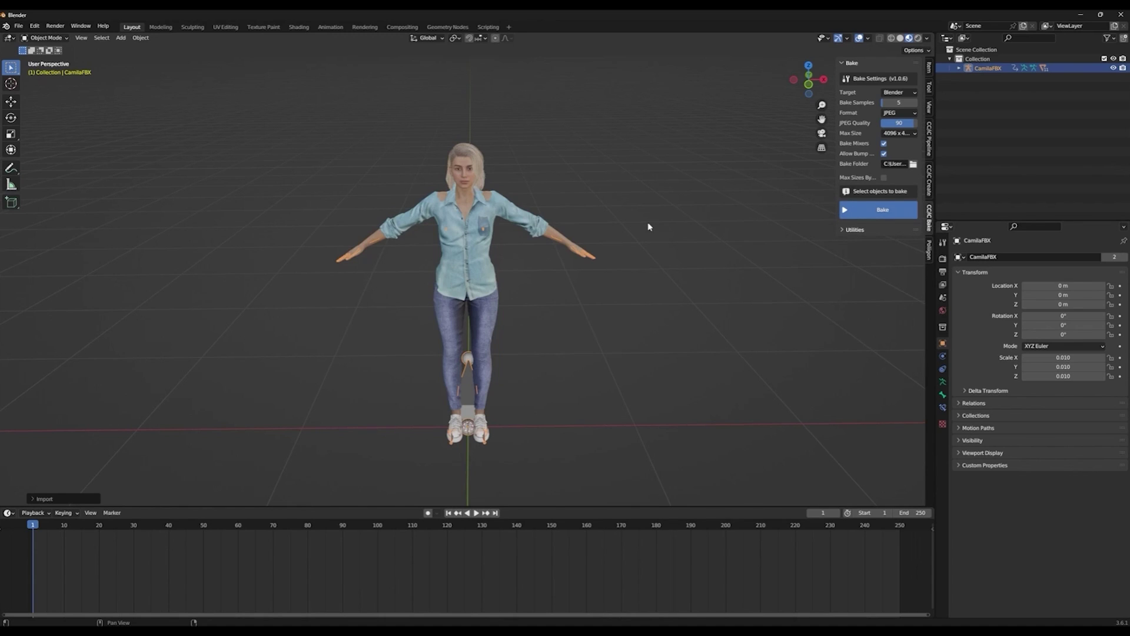
{"action": "scroll", "coordinate": [541, 271], "scroll_direction": "down", "scroll_amount": 1}
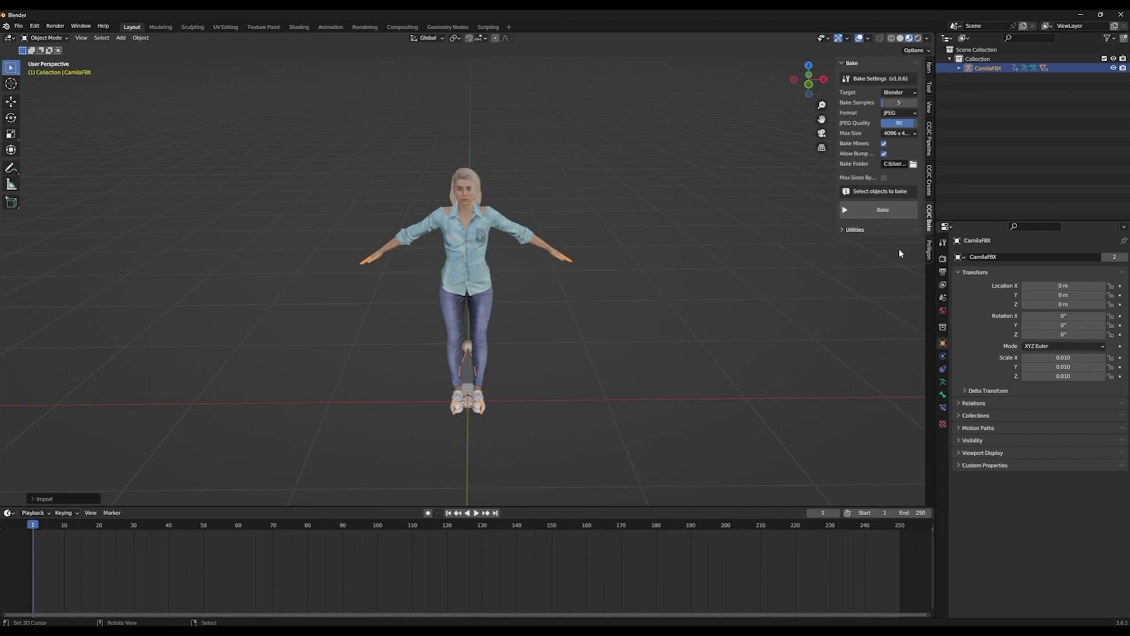
{"action": "left_click", "coordinate": [468, 184]}
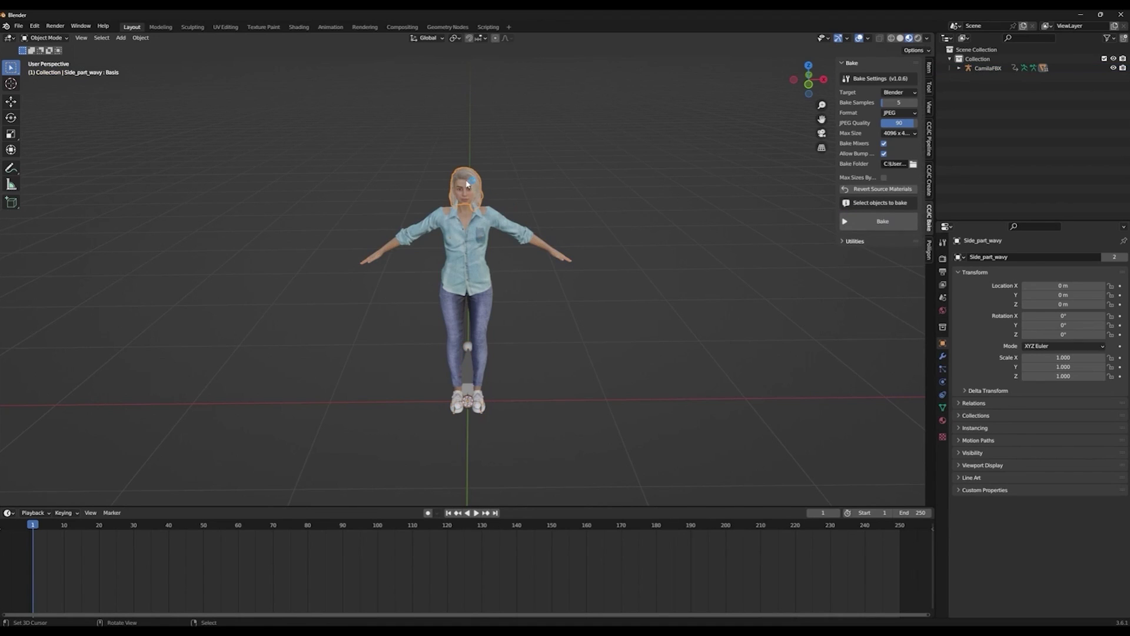
Step: Set the hair material's blend mode and shadow mode both to Alpha Clip
{"action": "left_click", "coordinate": [929, 250]}
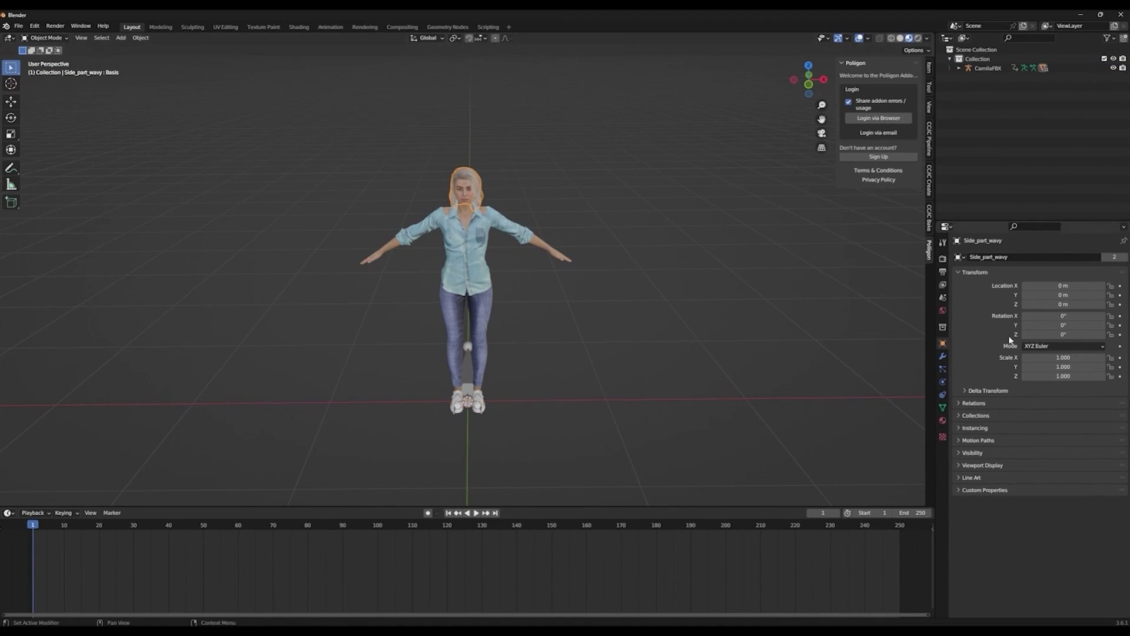
{"action": "left_click", "coordinate": [943, 421]}
{"action": "scroll", "coordinate": [991, 379], "scroll_direction": "down", "scroll_amount": 6}
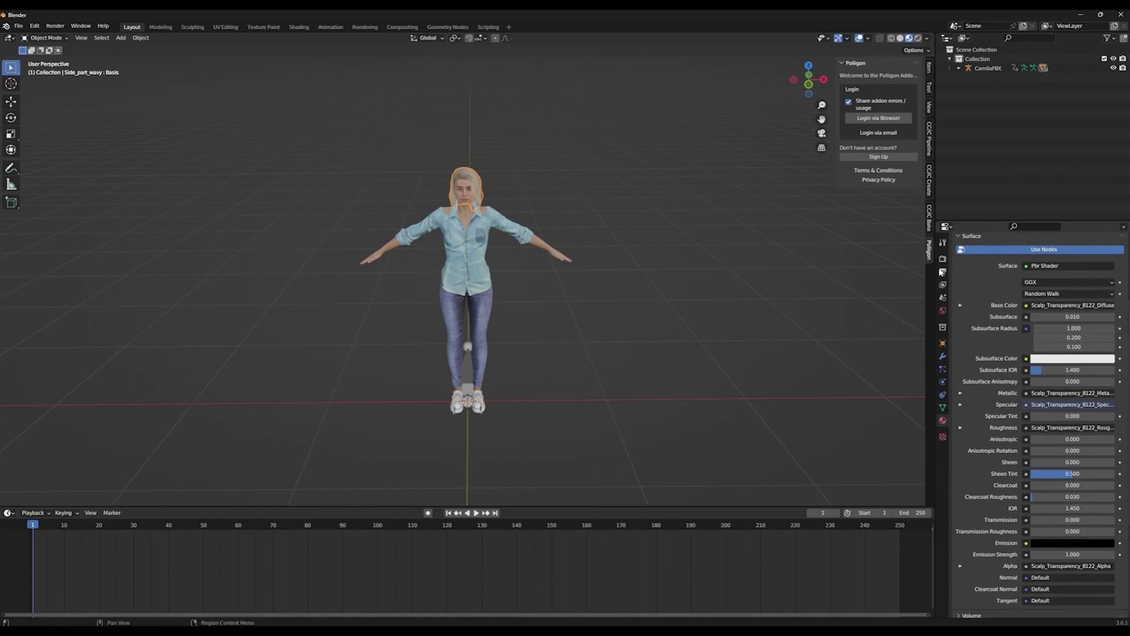
{"action": "left_click", "coordinate": [966, 236]}
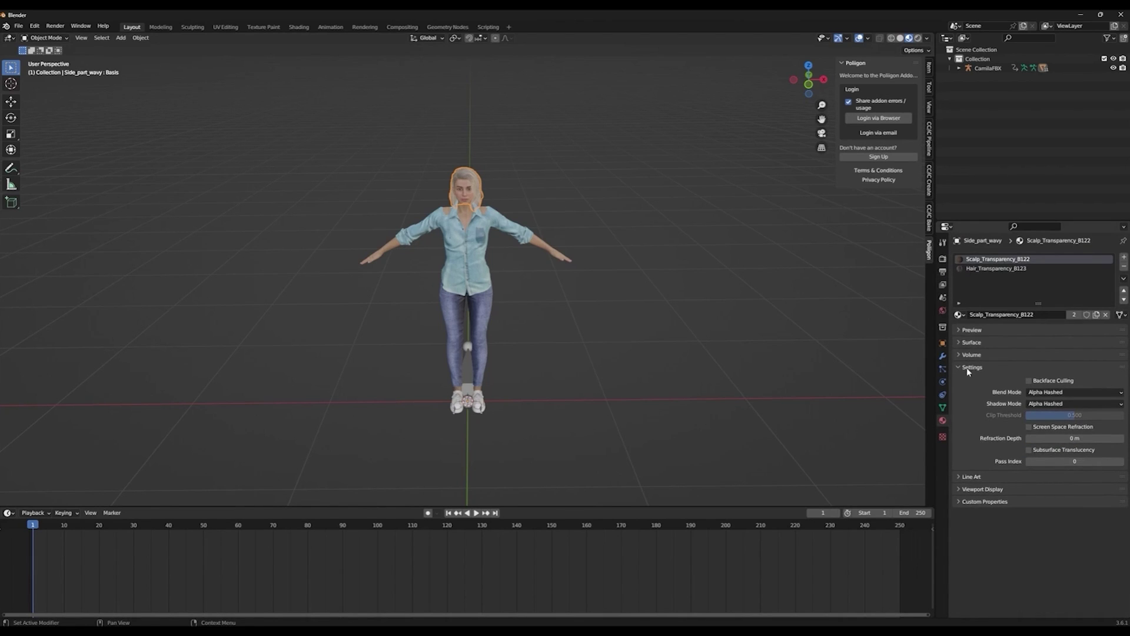
{"action": "left_click", "coordinate": [1085, 392]}
{"action": "left_click", "coordinate": [1092, 414]}
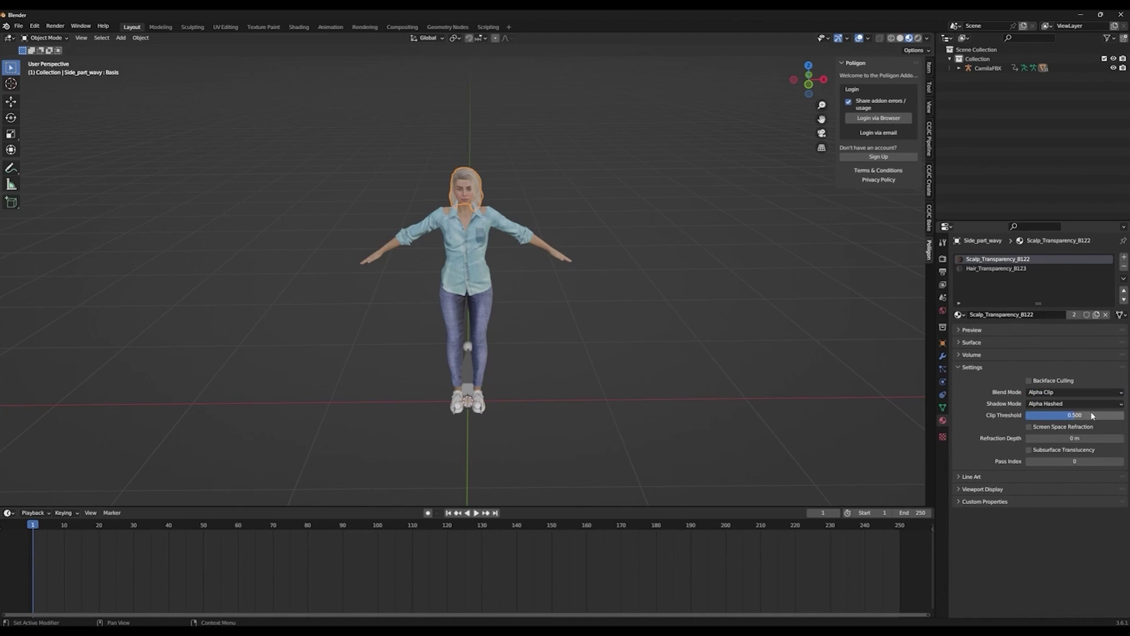
{"action": "left_click", "coordinate": [1070, 404]}
{"action": "left_click", "coordinate": [1063, 433]}
{"action": "scroll", "coordinate": [472, 206], "scroll_direction": "up", "scroll_amount": 6}
Step: Give the Camila_Brow material Alpha Clip blending and change its shadow mode
{"action": "left_click", "coordinate": [463, 133]}
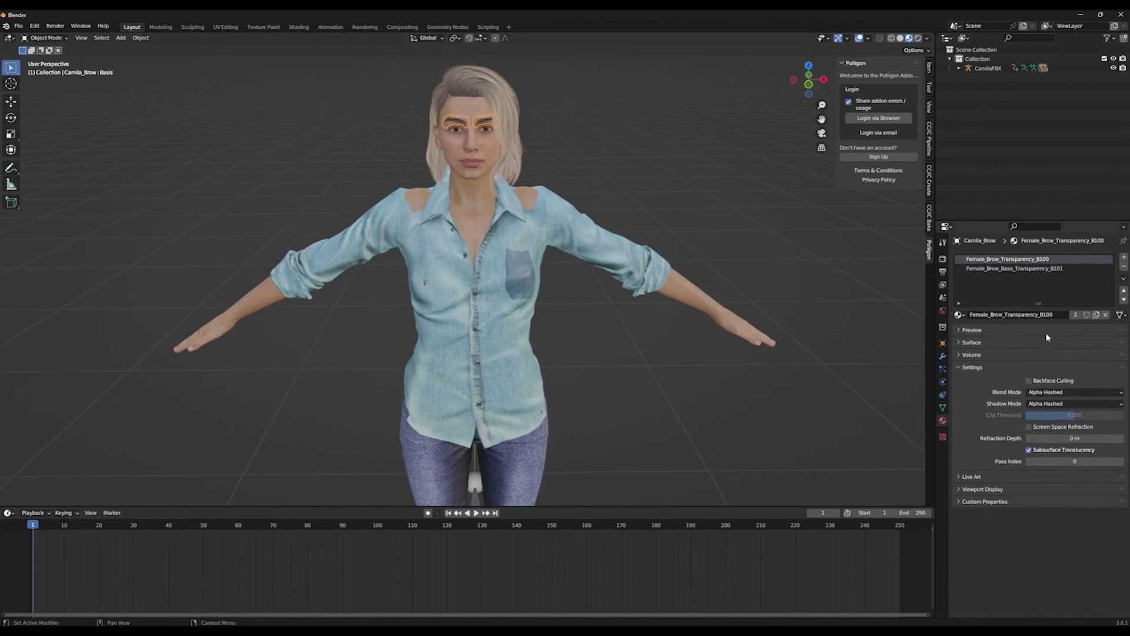
{"action": "left_click", "coordinate": [1069, 391]}
{"action": "left_click", "coordinate": [1062, 413]}
{"action": "left_click", "coordinate": [1062, 404]}
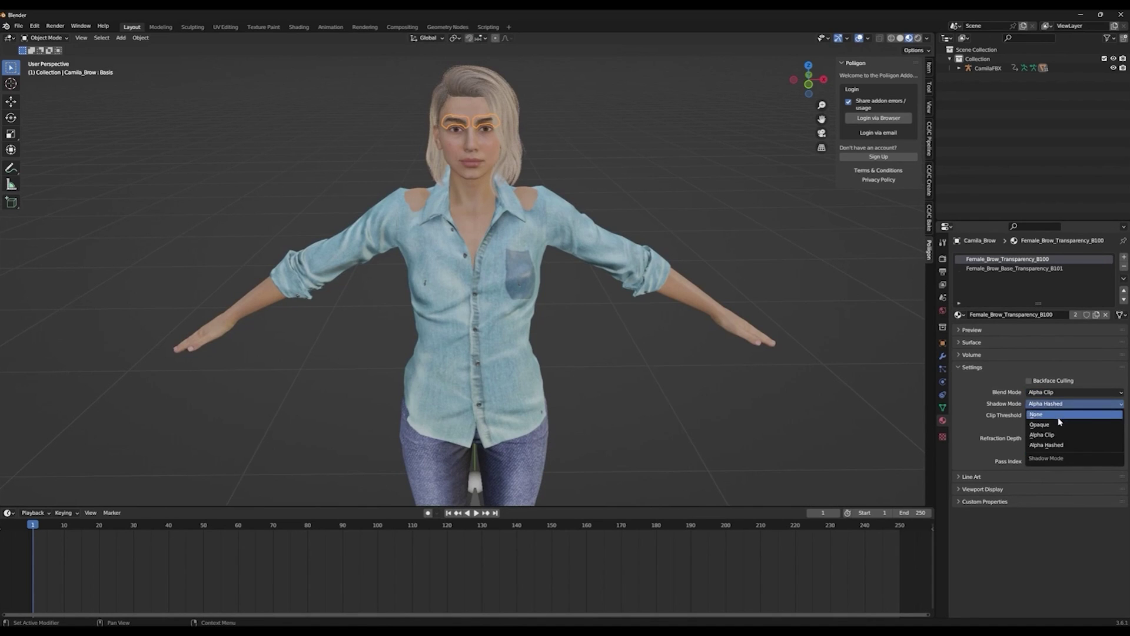
{"action": "left_click", "coordinate": [1054, 433]}
Step: Set the eye occlusion material to Alpha Clip blending with Opaque shadows
{"action": "left_click", "coordinate": [465, 165]}
{"action": "scroll", "coordinate": [471, 176], "scroll_direction": "up", "scroll_amount": 4}
{"action": "left_click", "coordinate": [456, 124]}
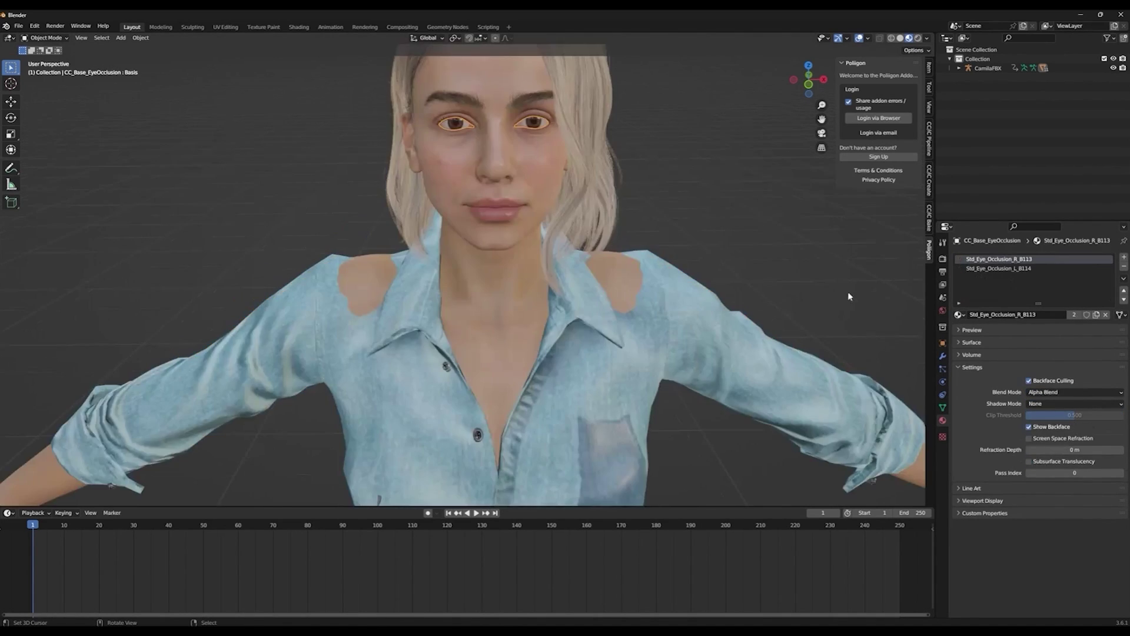
{"action": "left_click", "coordinate": [1069, 392]}
{"action": "left_click", "coordinate": [1067, 413]}
{"action": "left_click", "coordinate": [1060, 404]}
{"action": "left_click", "coordinate": [1054, 424]}
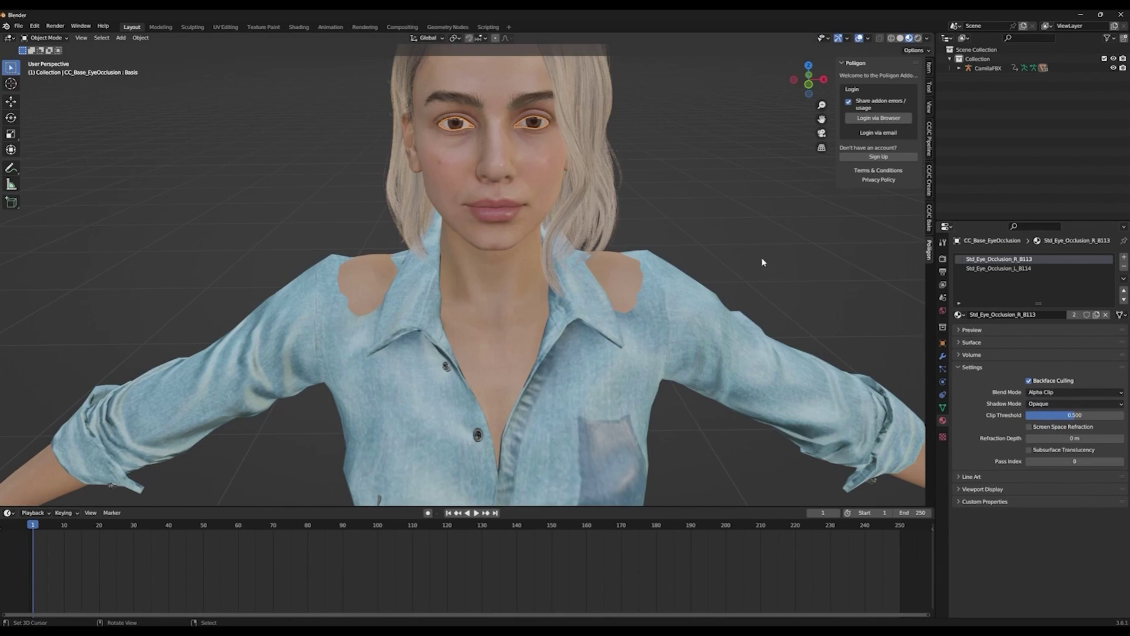
Step: Set the Plaid_Punk_Shirt material to Alpha Clip blending with Opaque shadows
{"action": "scroll", "coordinate": [709, 223], "scroll_direction": "down", "scroll_amount": 5}
{"action": "left_click", "coordinate": [571, 324]}
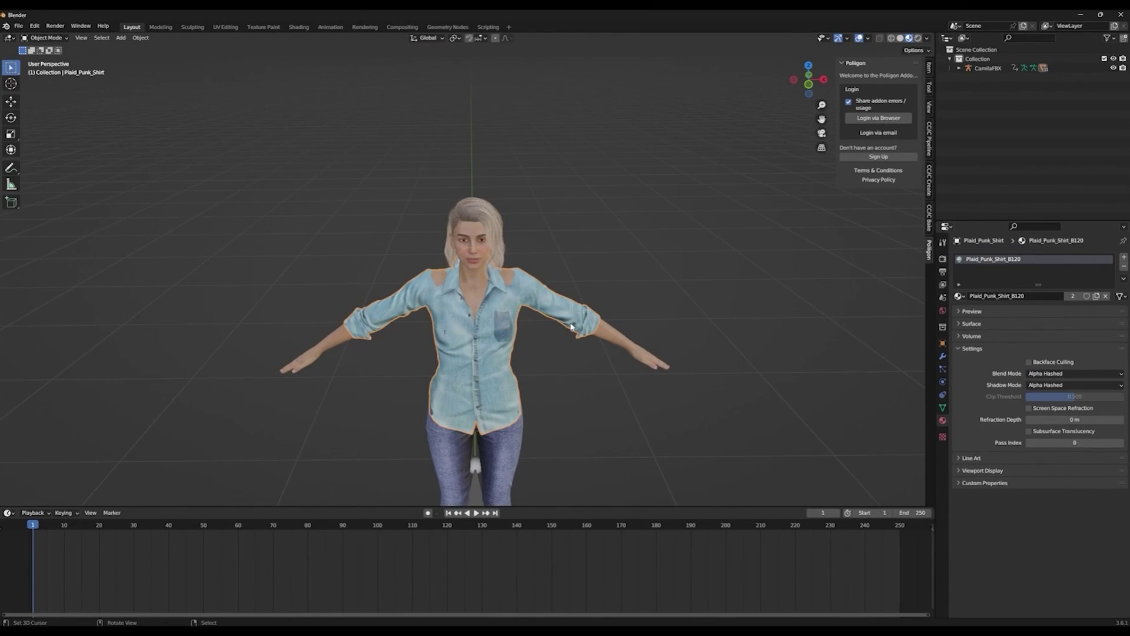
{"action": "left_click", "coordinate": [1077, 376]}
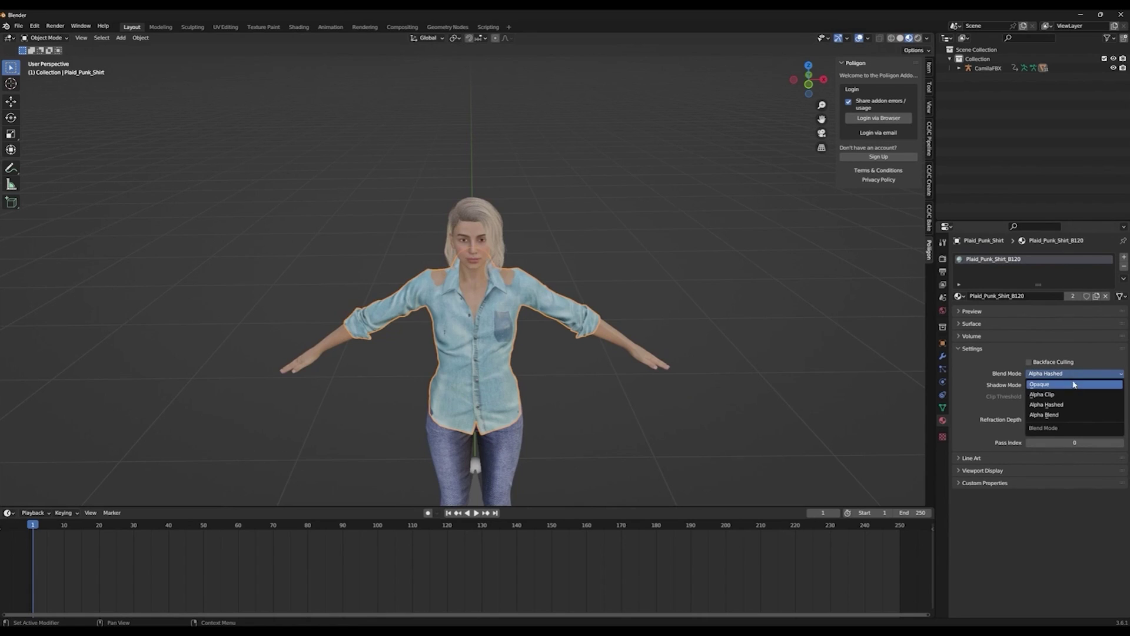
{"action": "left_click", "coordinate": [1071, 395]}
{"action": "left_click", "coordinate": [1070, 385]}
{"action": "left_click", "coordinate": [1071, 407]}
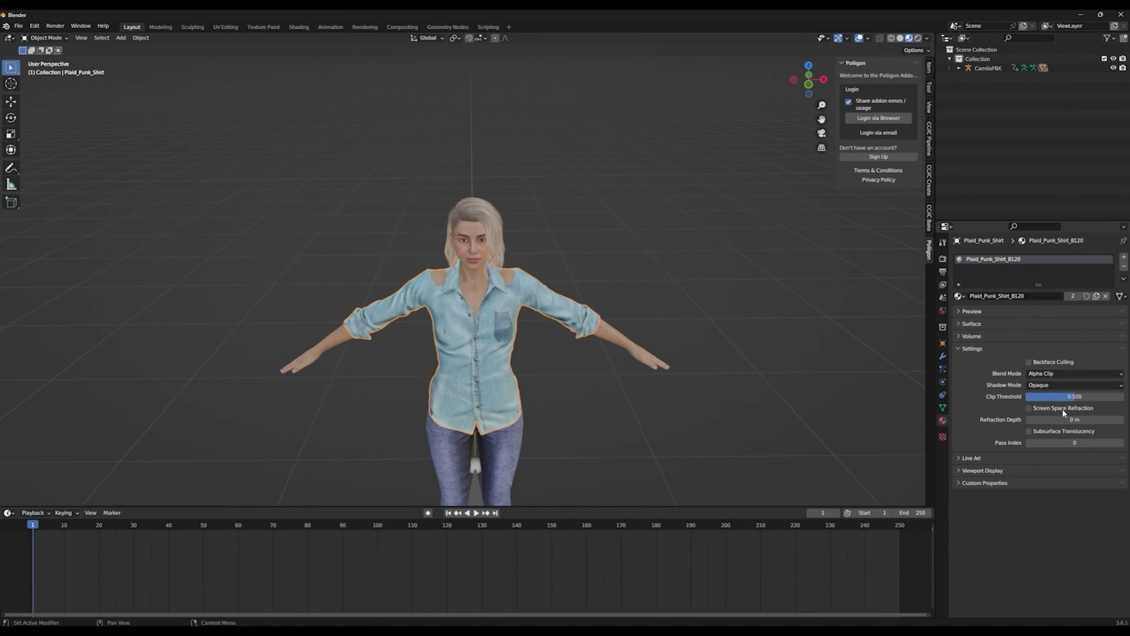
Step: Set the Rocker_Jeans material to Alpha Clip blending with Opaque shadows
{"action": "left_click", "coordinate": [331, 337]}
{"action": "scroll", "coordinate": [424, 341], "scroll_direction": "down", "scroll_amount": 2}
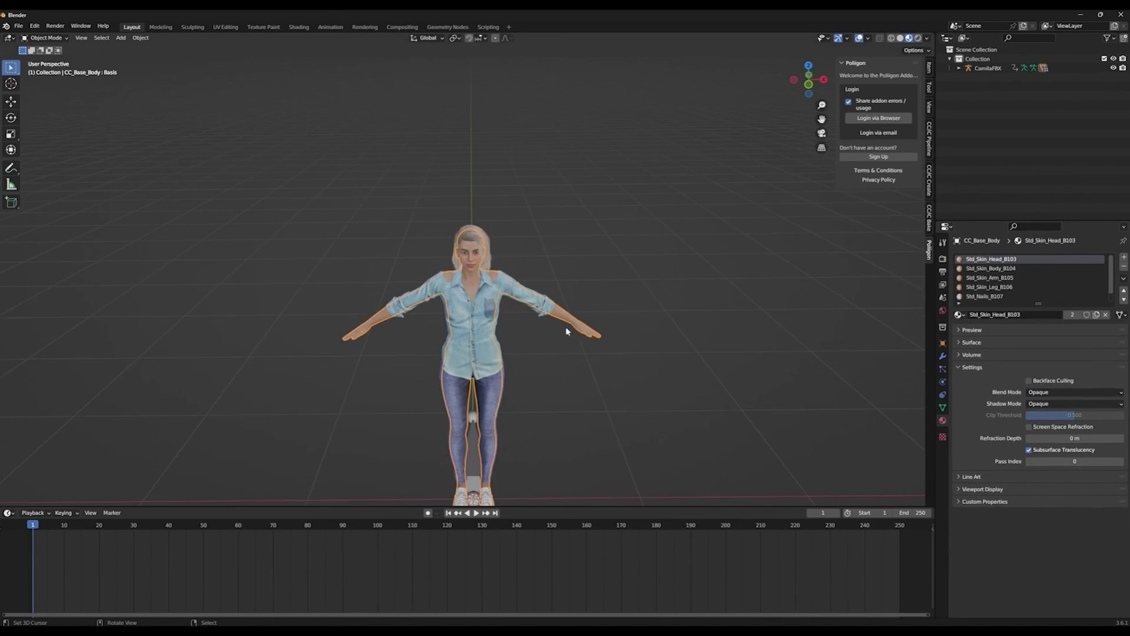
{"action": "left_click", "coordinate": [499, 406]}
{"action": "left_click", "coordinate": [1076, 374]}
{"action": "left_click", "coordinate": [1072, 395]}
{"action": "left_click", "coordinate": [1071, 385]}
{"action": "left_click", "coordinate": [1071, 407]}
{"action": "scroll", "coordinate": [618, 226], "scroll_direction": "down", "scroll_amount": 1}
{"action": "left_click", "coordinate": [618, 226]}
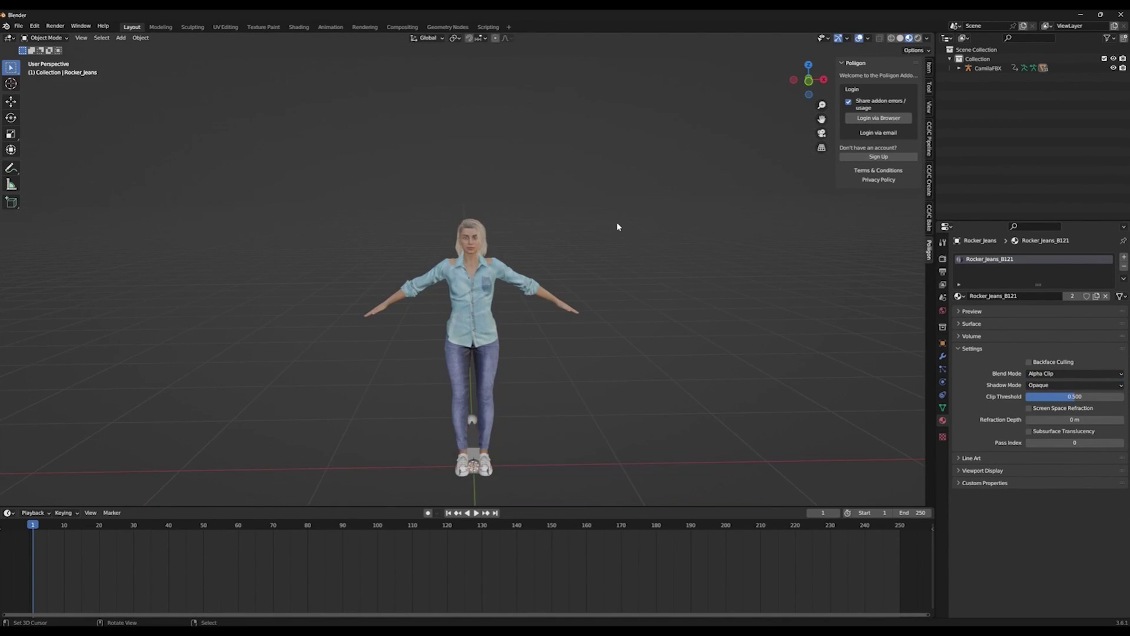
{"action": "left_click", "coordinate": [18, 26]}
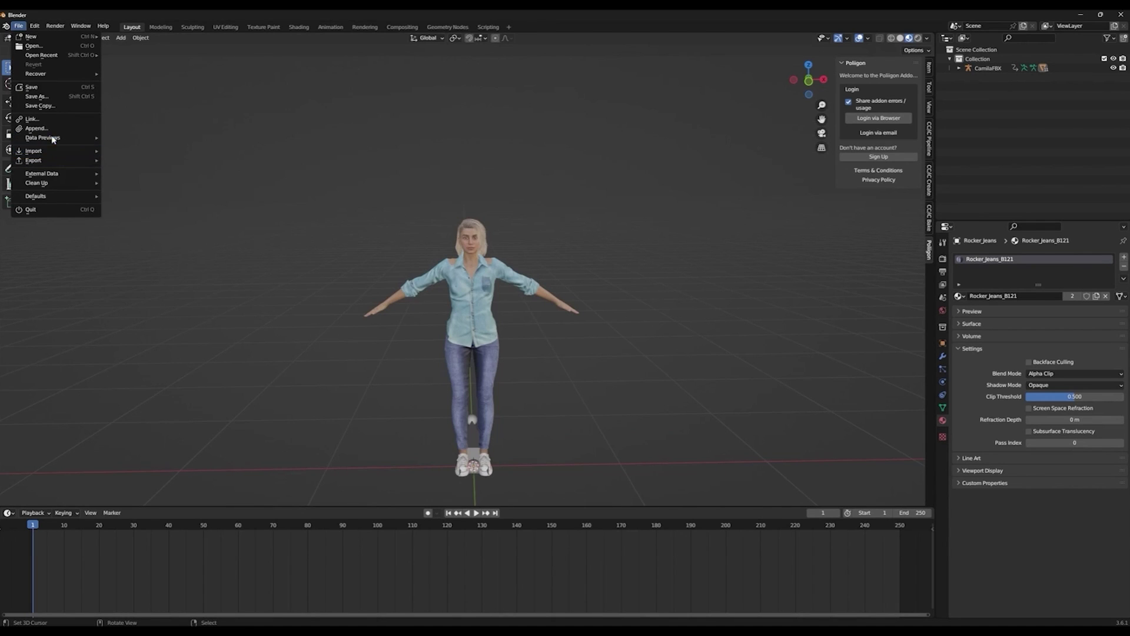
Step: Export the character without animation as CamilaGL.glb into the Desktop Camila folder
{"action": "mouse_move", "coordinate": [58, 159]}
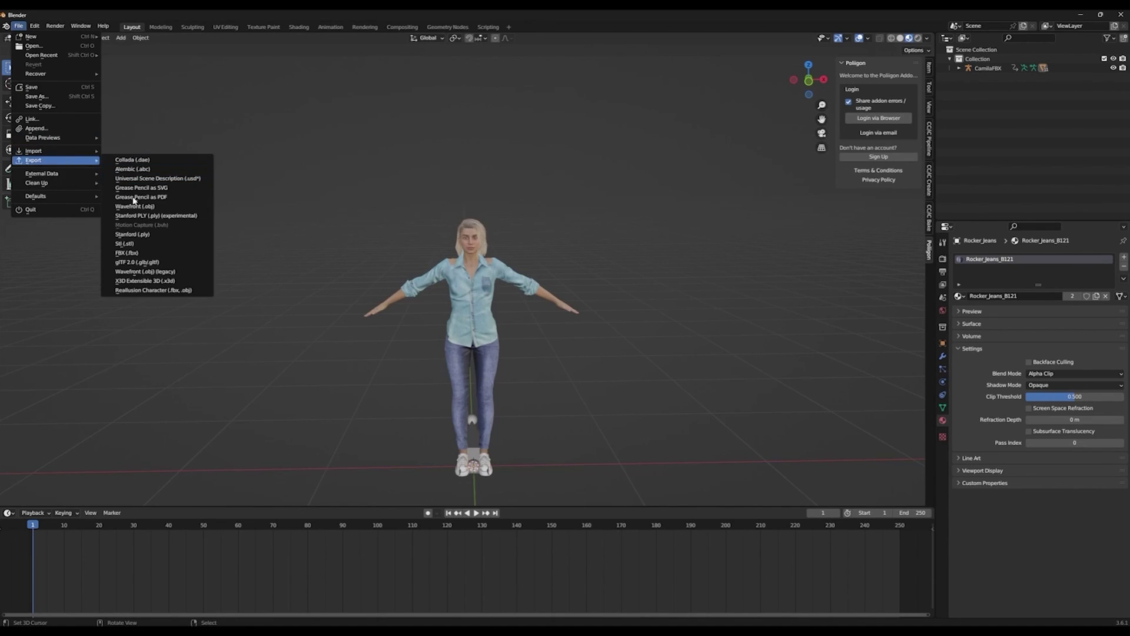
{"action": "left_click", "coordinate": [137, 265]}
{"action": "left_click", "coordinate": [751, 313]}
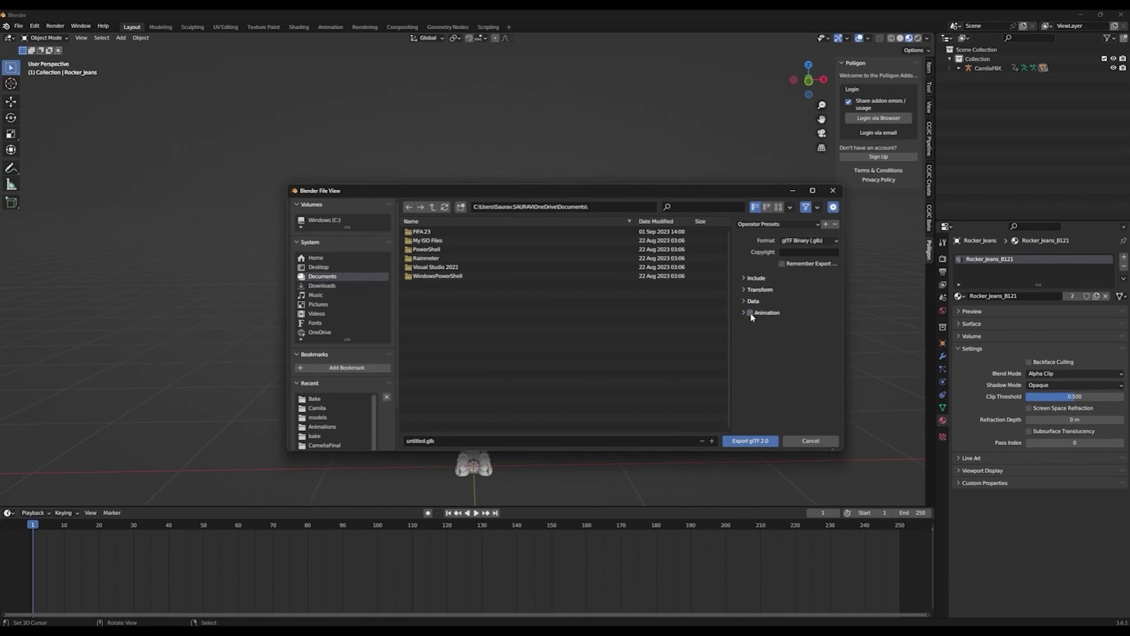
{"action": "left_click", "coordinate": [748, 301]}
{"action": "left_click", "coordinate": [429, 442]}
{"action": "type", "text": "Camila"}
{"action": "left_click", "coordinate": [319, 267]}
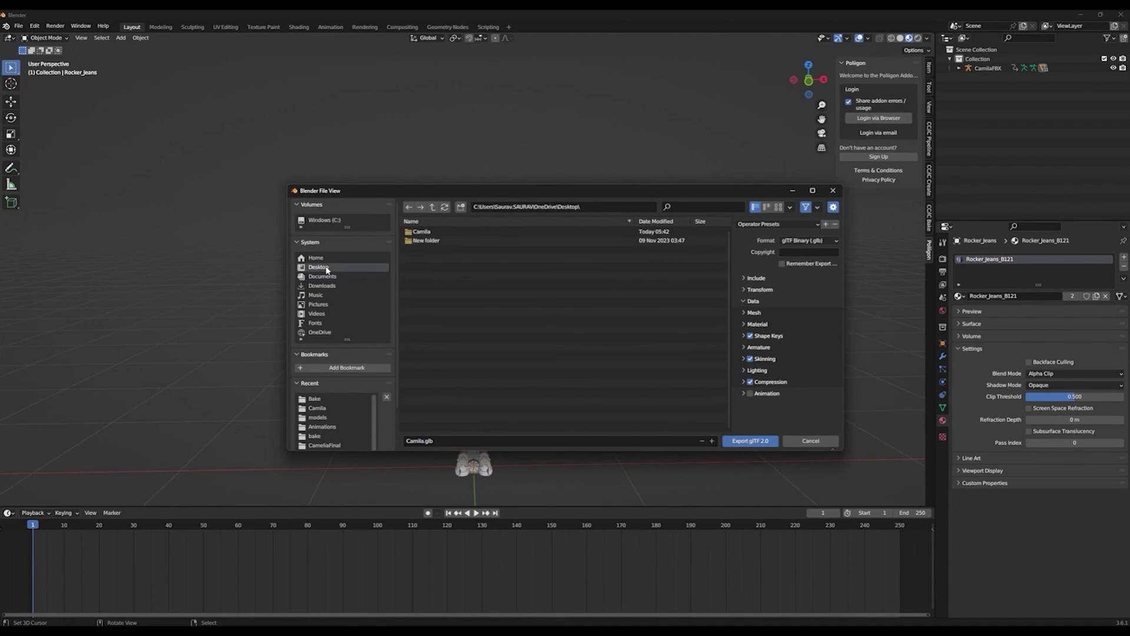
{"action": "double_click", "coordinate": [424, 231]}
{"action": "left_click", "coordinate": [510, 440]}
{"action": "type", "text": "GLB"}
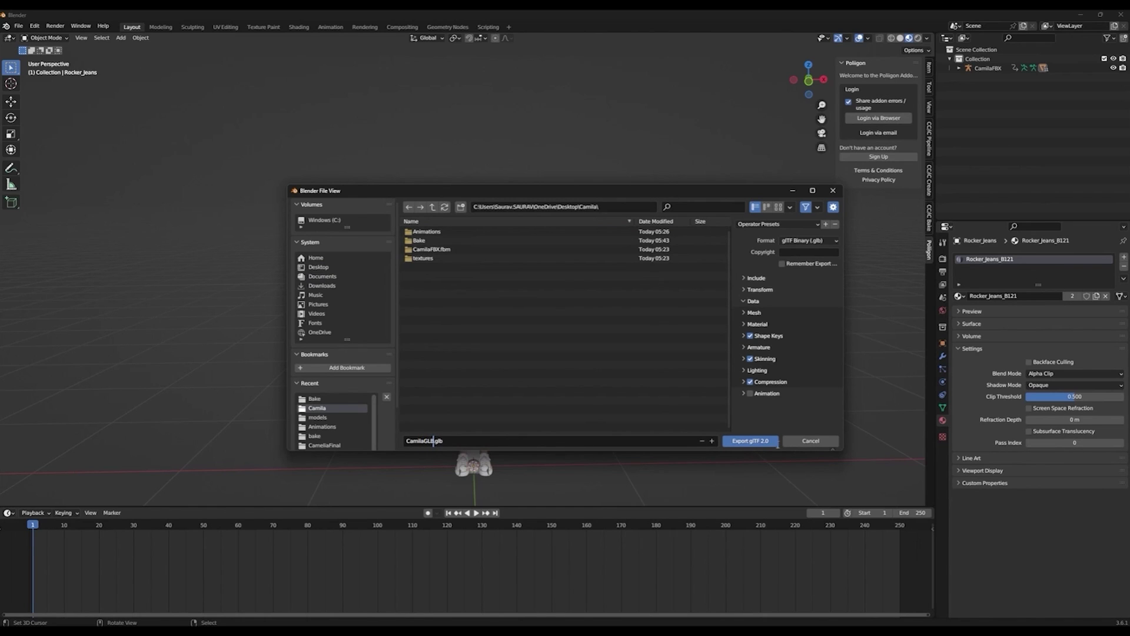
{"action": "key", "text": "Return"}
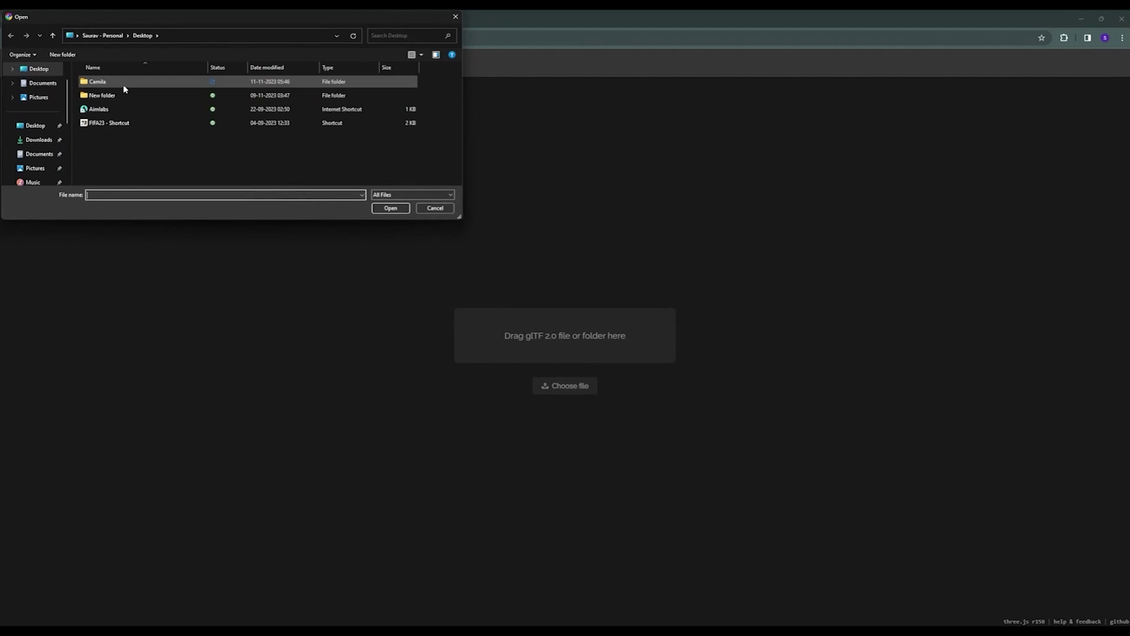
{"action": "double_click", "coordinate": [120, 83]}
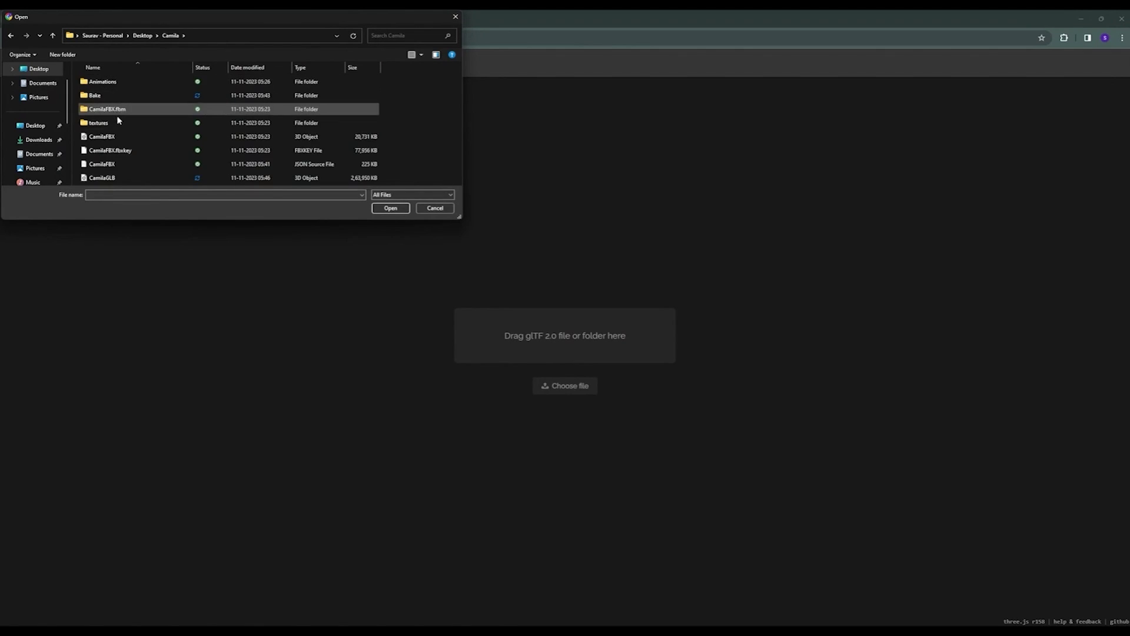
Step: Load CamilaGLB into the glTF viewer and orbit to see it from the side
{"action": "double_click", "coordinate": [137, 176]}
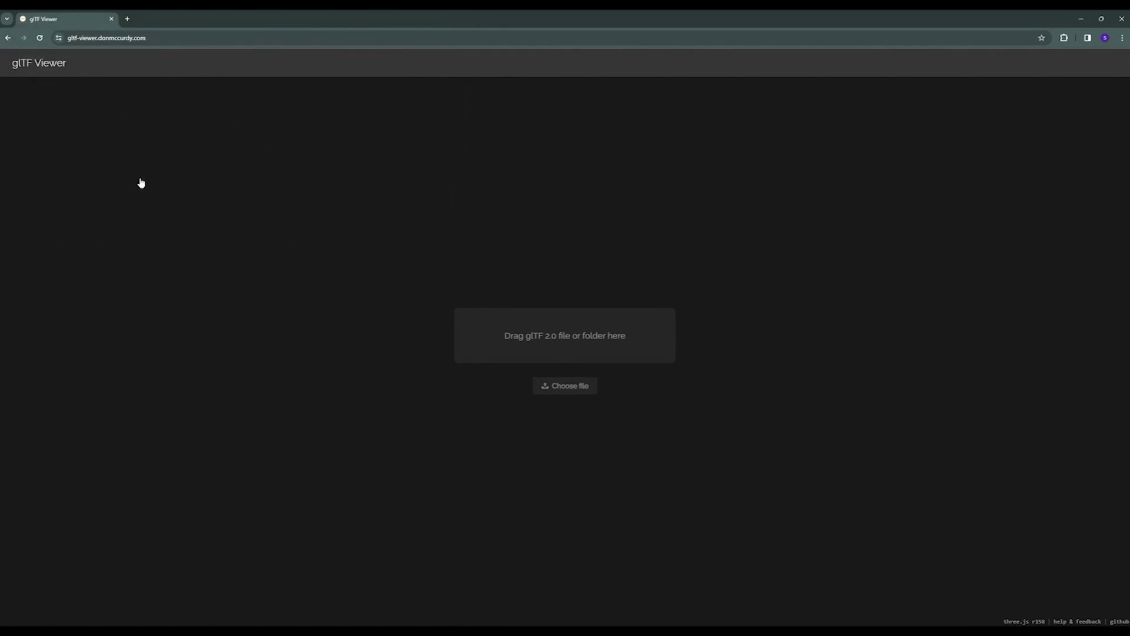
{"action": "left_click_drag", "start_coordinate": [612, 262], "coordinate": [643, 277]}
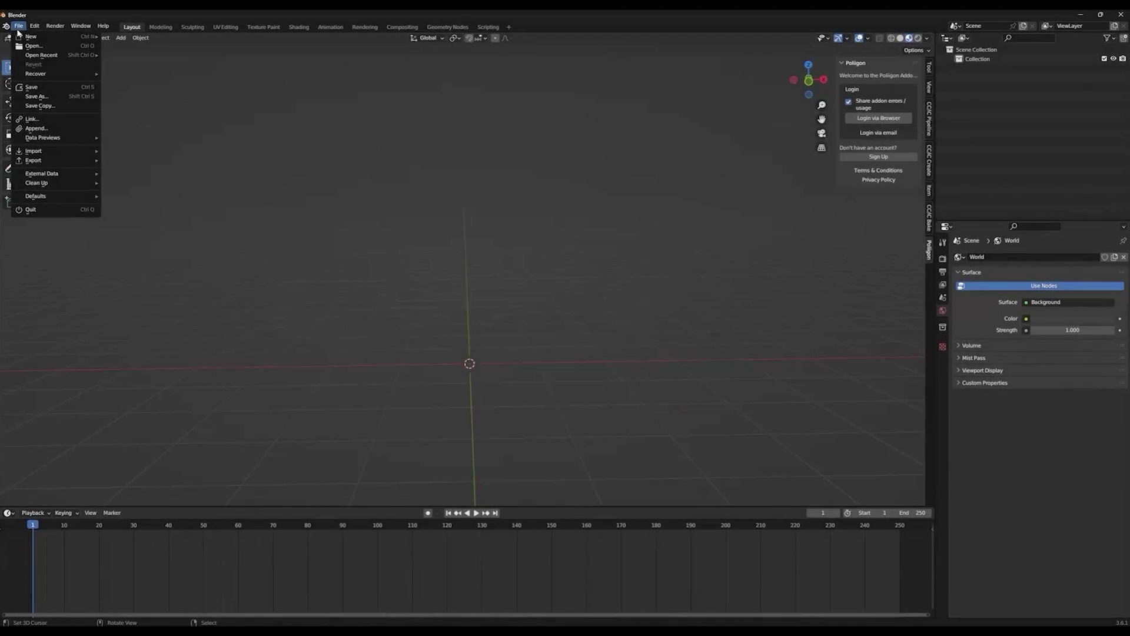
Step: Start a new General scene without saving and delete the default cube, camera and light
{"action": "mouse_move", "coordinate": [33, 38]}
{"action": "left_click", "coordinate": [147, 38]}
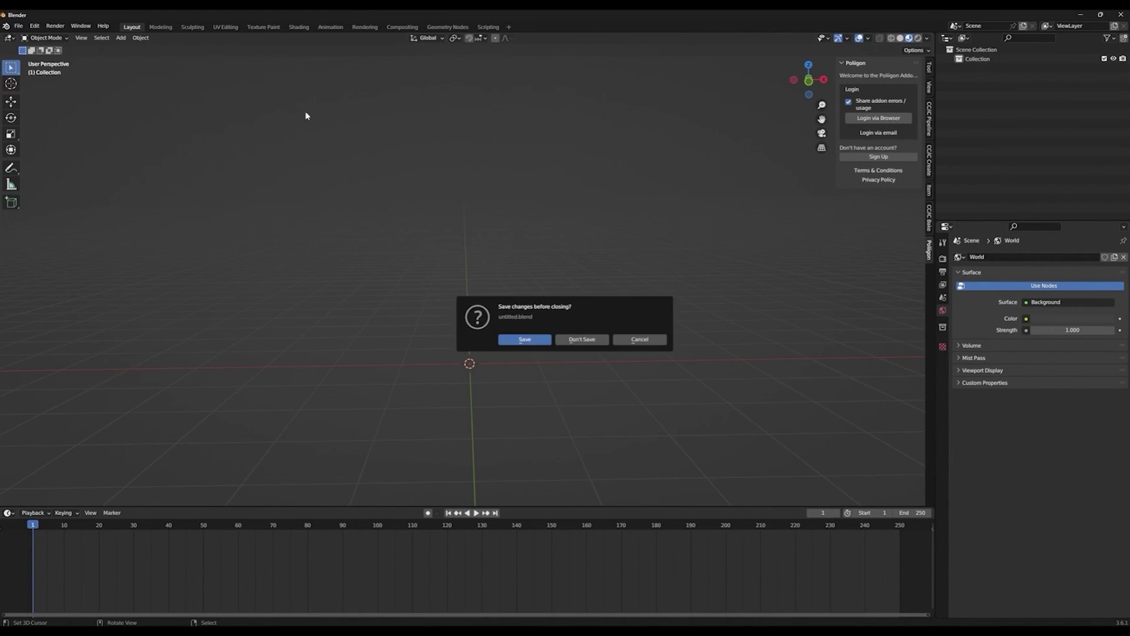
{"action": "left_click", "coordinate": [559, 338]}
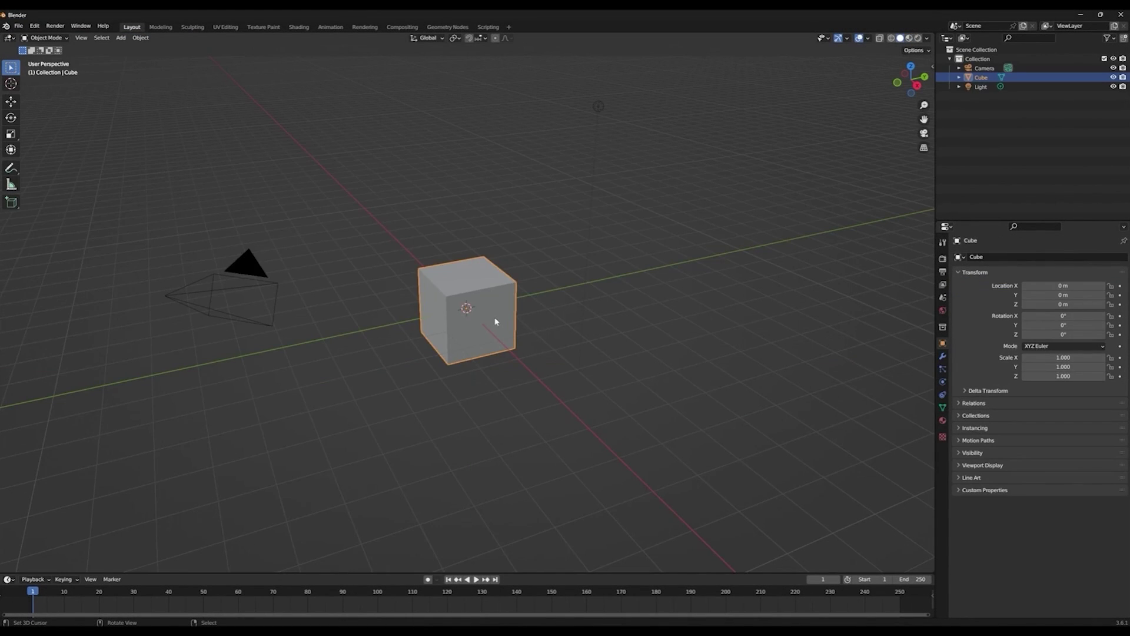
{"action": "key", "text": "a"}
{"action": "key", "text": "x"}
{"action": "left_click", "coordinate": [566, 303]}
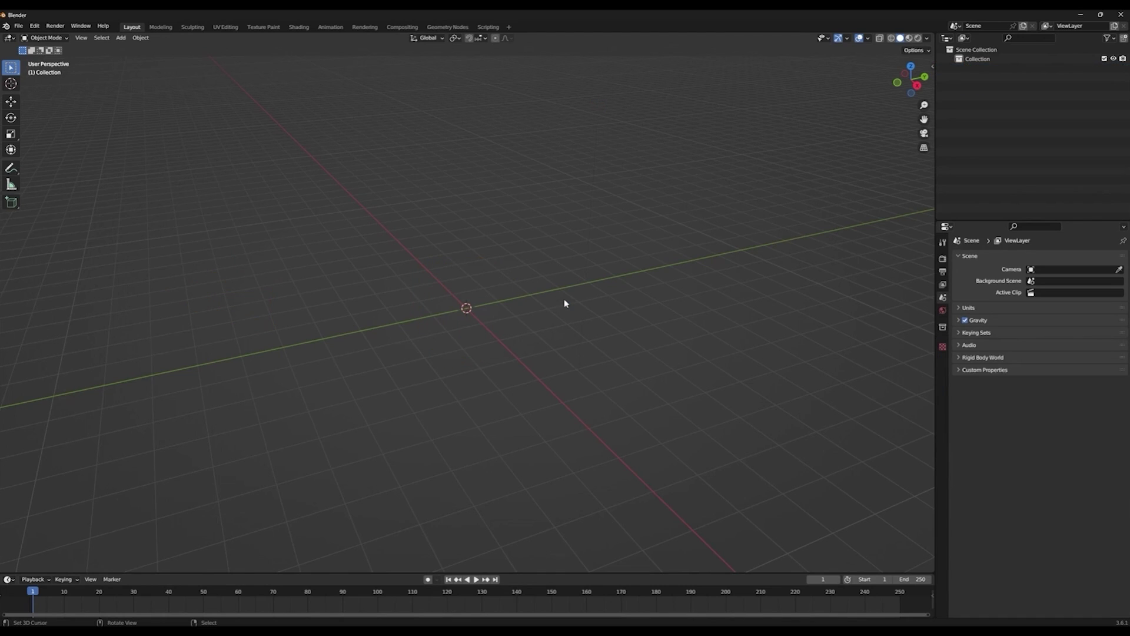
Step: Import Idle_Motion.Fbx from the Desktop CamilaAnimations folder
{"action": "left_click", "coordinate": [18, 26]}
{"action": "mouse_move", "coordinate": [56, 151]}
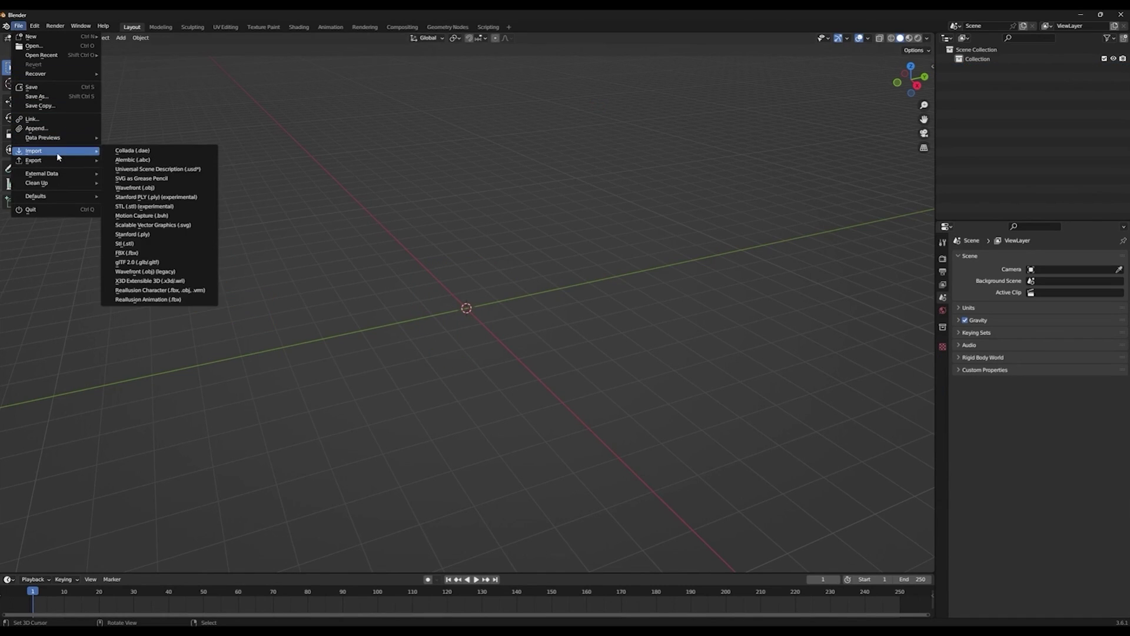
{"action": "left_click", "coordinate": [171, 254]}
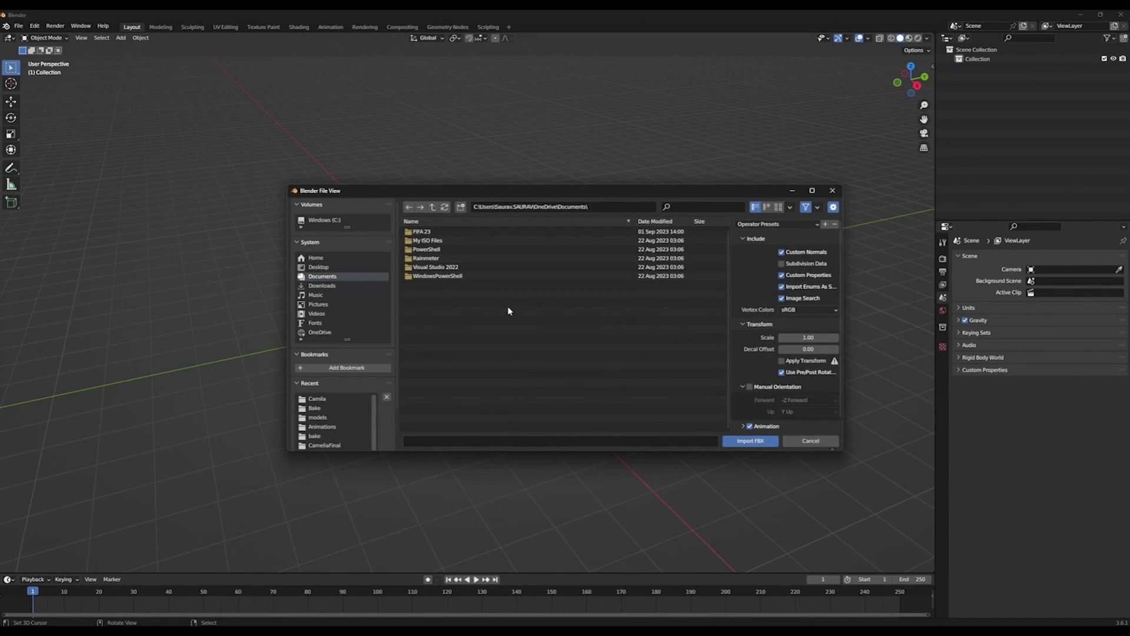
{"action": "left_click", "coordinate": [318, 266]}
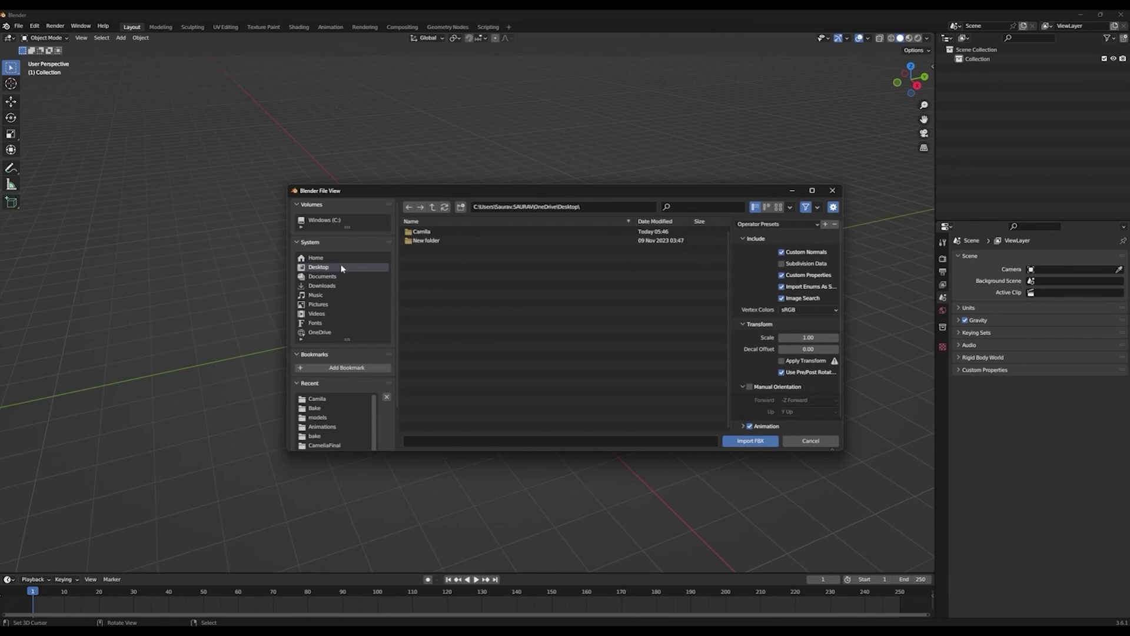
{"action": "left_click", "coordinate": [424, 233]}
{"action": "left_click", "coordinate": [424, 233]}
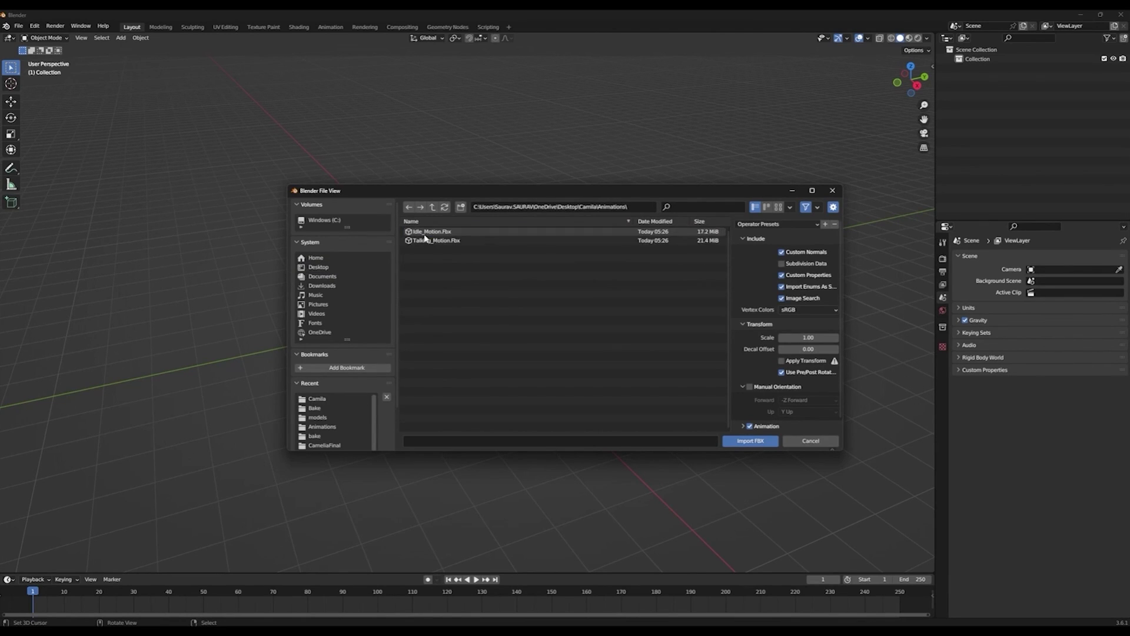
{"action": "double_click", "coordinate": [430, 233]}
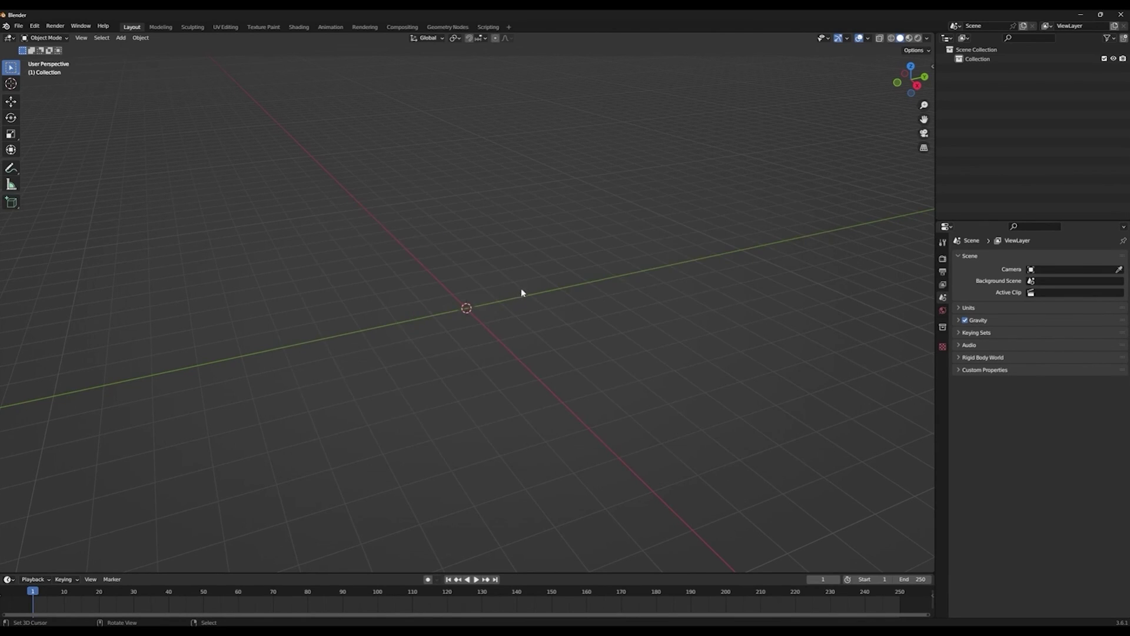
Step: Enlarge the timeline and delete the CC_Base_Tongue mesh from the imported armature
{"action": "left_click_drag", "start_coordinate": [541, 571], "coordinate": [536, 508]}
{"action": "scroll", "coordinate": [763, 122], "scroll_direction": "up", "scroll_amount": 6}
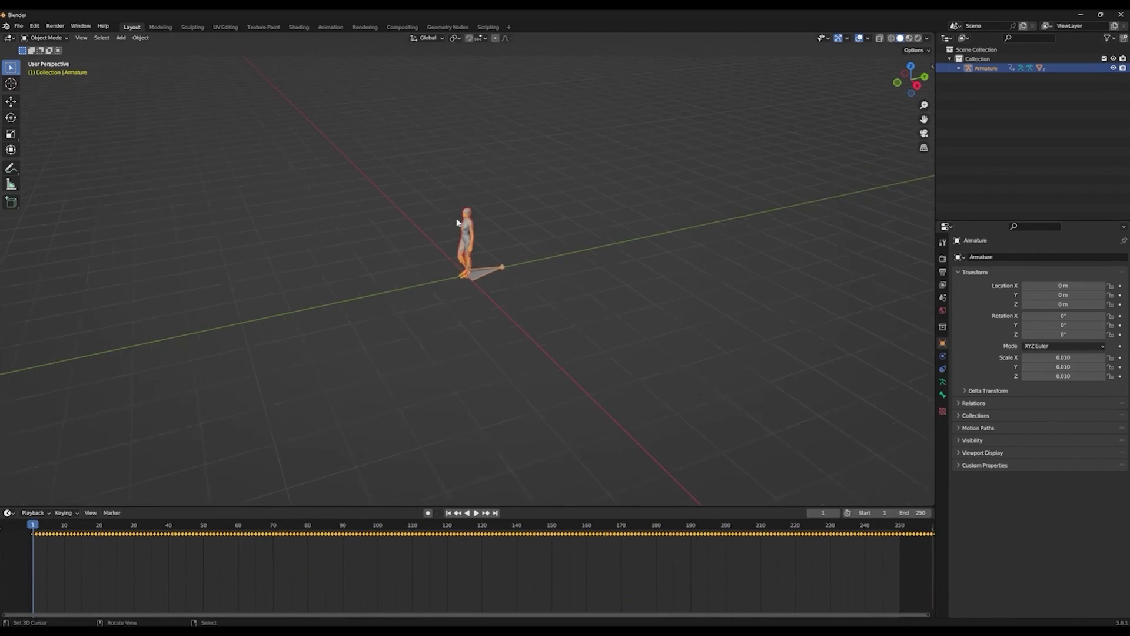
{"action": "left_click", "coordinate": [962, 69]}
{"action": "left_click", "coordinate": [988, 106]}
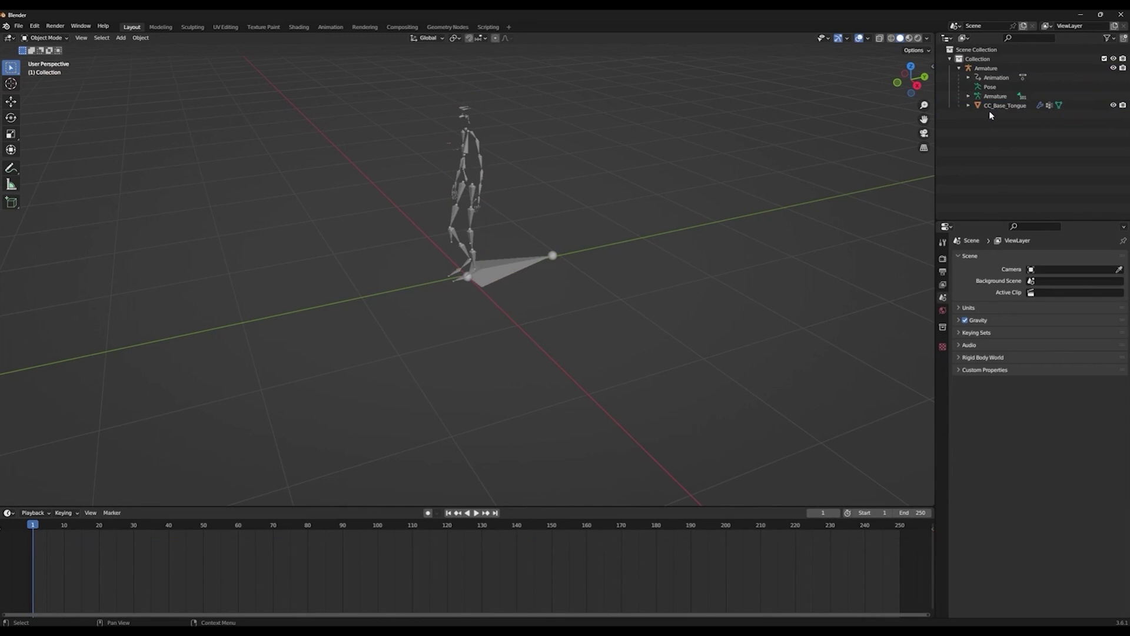
{"action": "key", "text": "Delete"}
{"action": "mouse_move", "coordinate": [535, 161]}
{"action": "middle_mouse_down"}
{"action": "mouse_move", "coordinate": [603, 176]}
{"action": "mouse_move", "coordinate": [513, 166]}
{"action": "mouse_move", "coordinate": [518, 194]}
{"action": "mouse_move", "coordinate": [530, 168]}
{"action": "middle_mouse_up"}
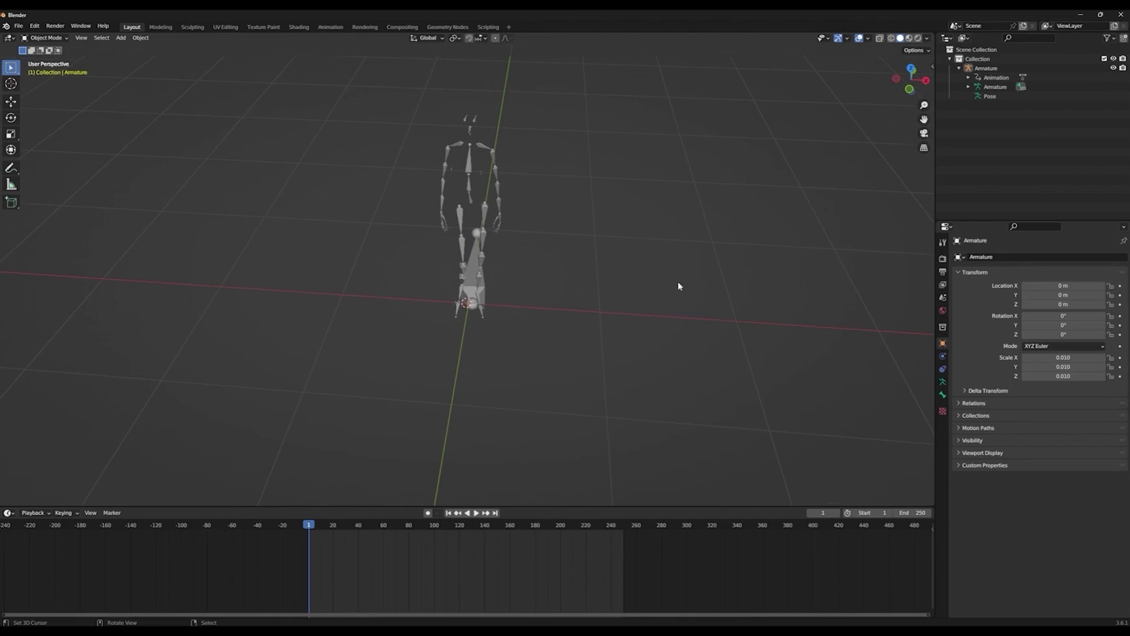
Step: Select the armature and set the scene's end frame to 1100
{"action": "scroll", "coordinate": [868, 535], "scroll_direction": "down", "scroll_amount": 5}
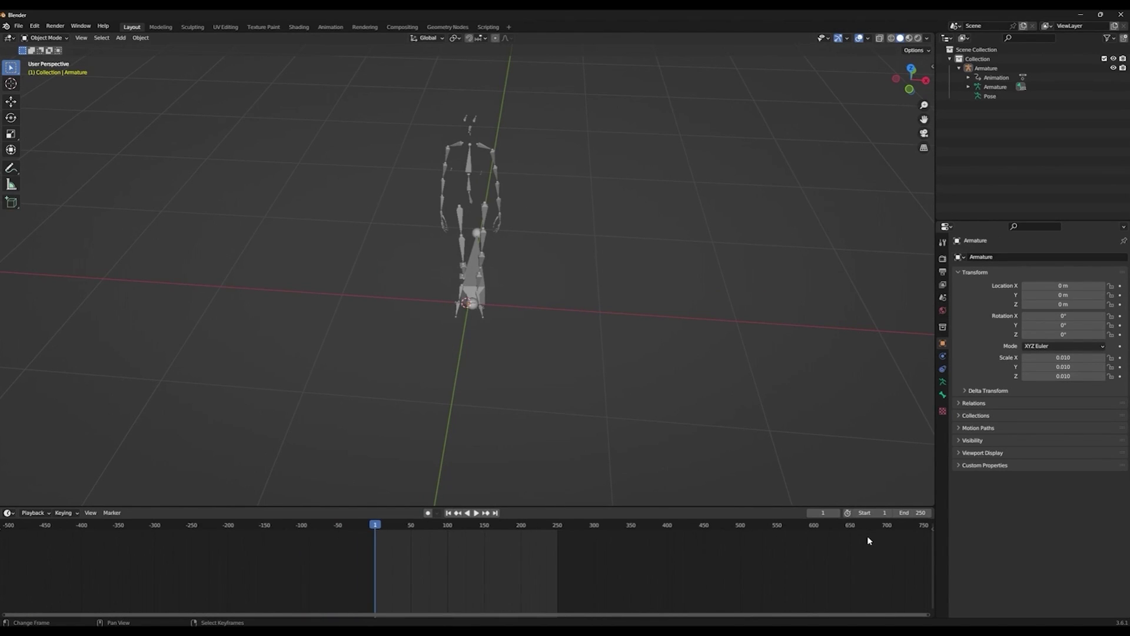
{"action": "left_click", "coordinate": [1001, 88]}
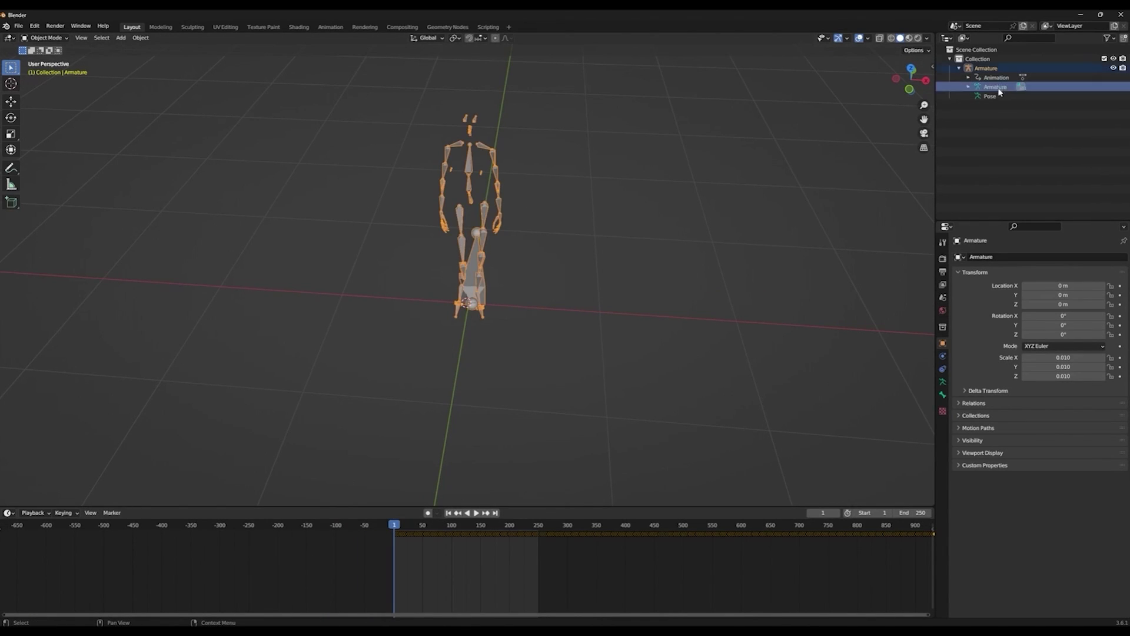
{"action": "scroll", "coordinate": [883, 546], "scroll_direction": "down", "scroll_amount": 2}
{"action": "left_click", "coordinate": [906, 513]}
{"action": "type", "text": "1100"}
{"action": "key", "text": "Return"}
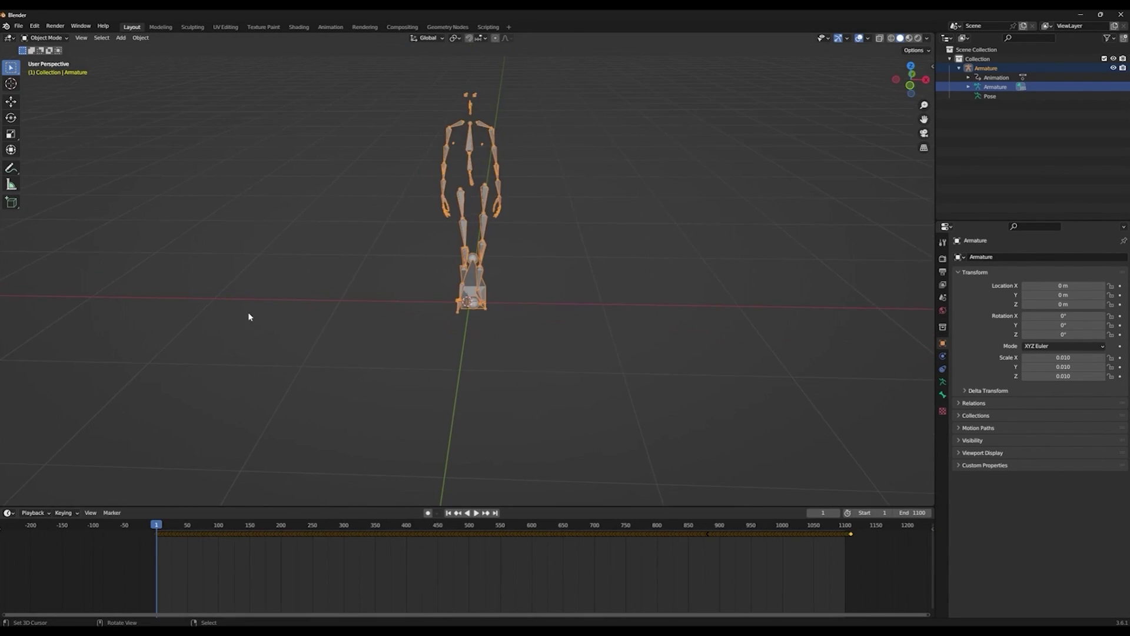
{"action": "left_click", "coordinate": [8, 512]}
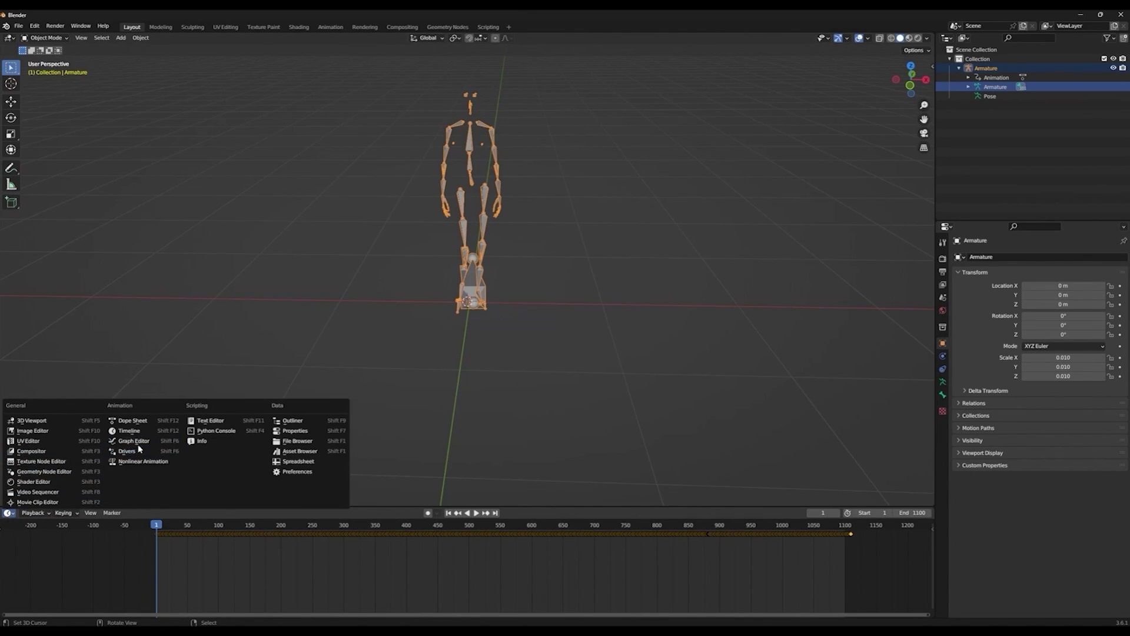
Step: In the Dope Sheet Action Editor, rename the armature's action to Idle and push it down
{"action": "left_click", "coordinate": [132, 420]}
{"action": "left_click", "coordinate": [44, 513]}
{"action": "left_click", "coordinate": [48, 533]}
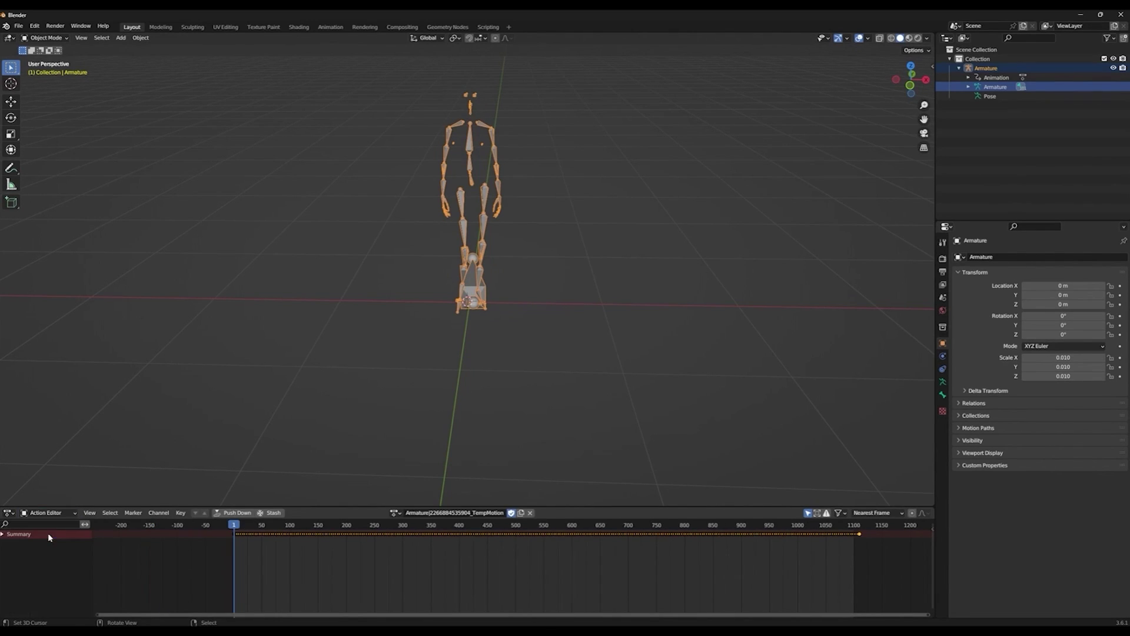
{"action": "left_click", "coordinate": [456, 513]}
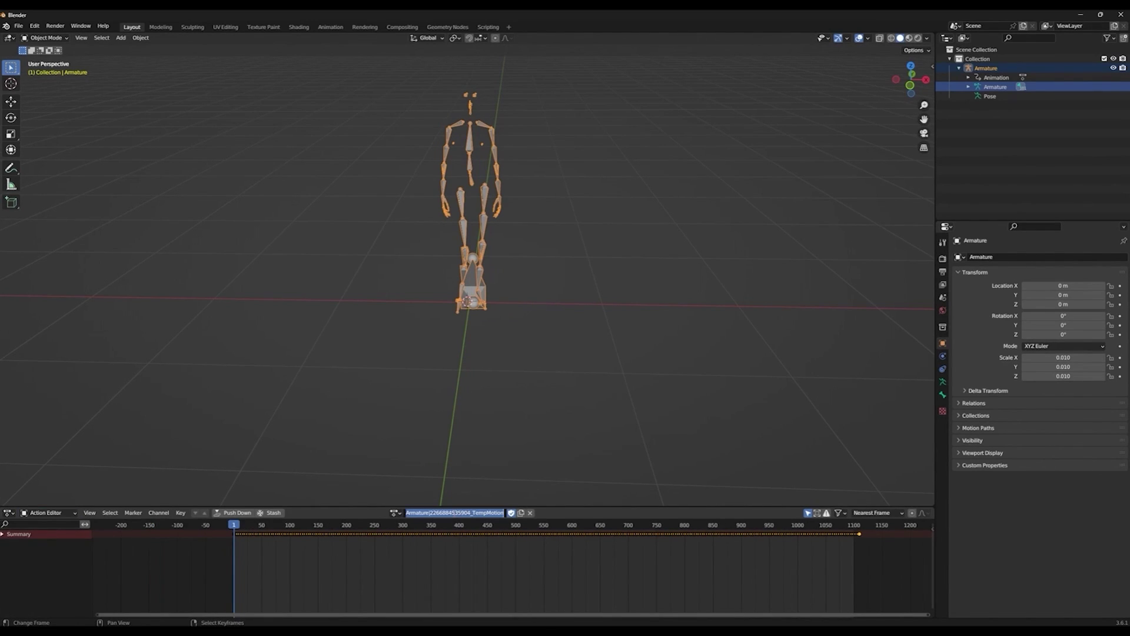
{"action": "type", "text": "Idle"}
{"action": "key", "text": "Return"}
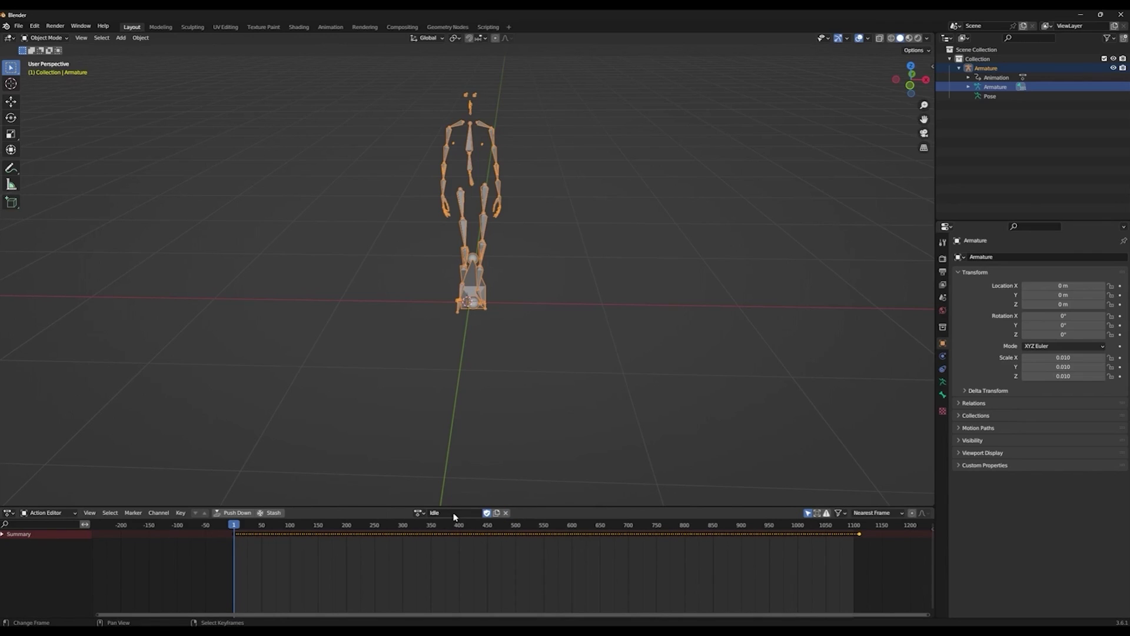
{"action": "left_click", "coordinate": [234, 513]}
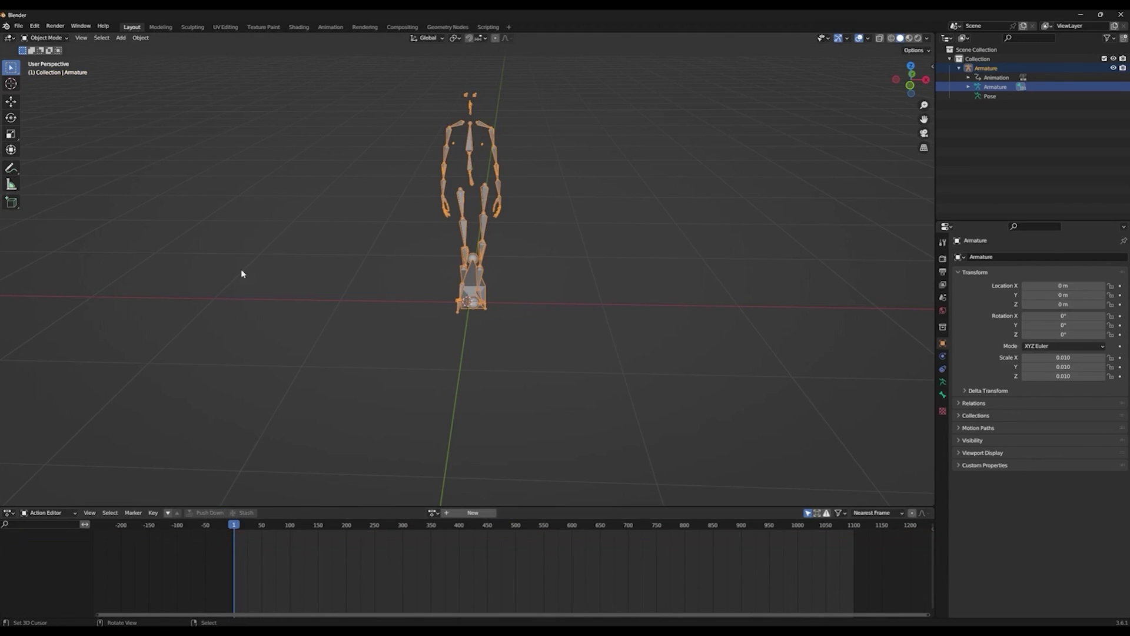
{"action": "left_click", "coordinate": [19, 26]}
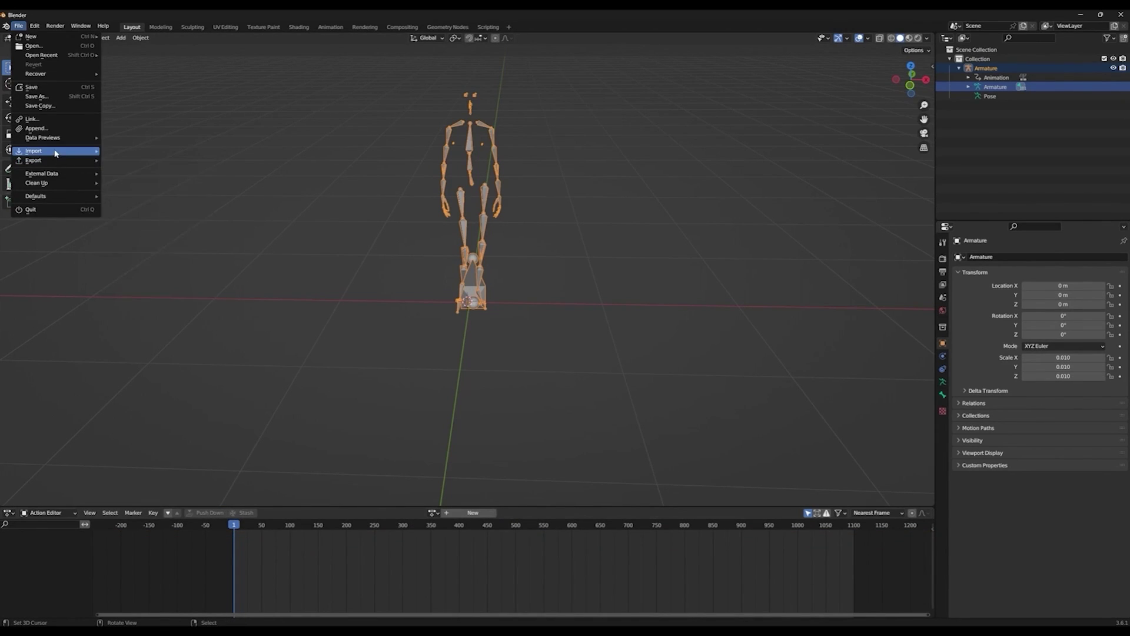
Step: Import Talking_Motion.Fbx and delete the extra Armature.001 with its hierarchy
{"action": "mouse_move", "coordinate": [56, 152]}
{"action": "left_click", "coordinate": [142, 254]}
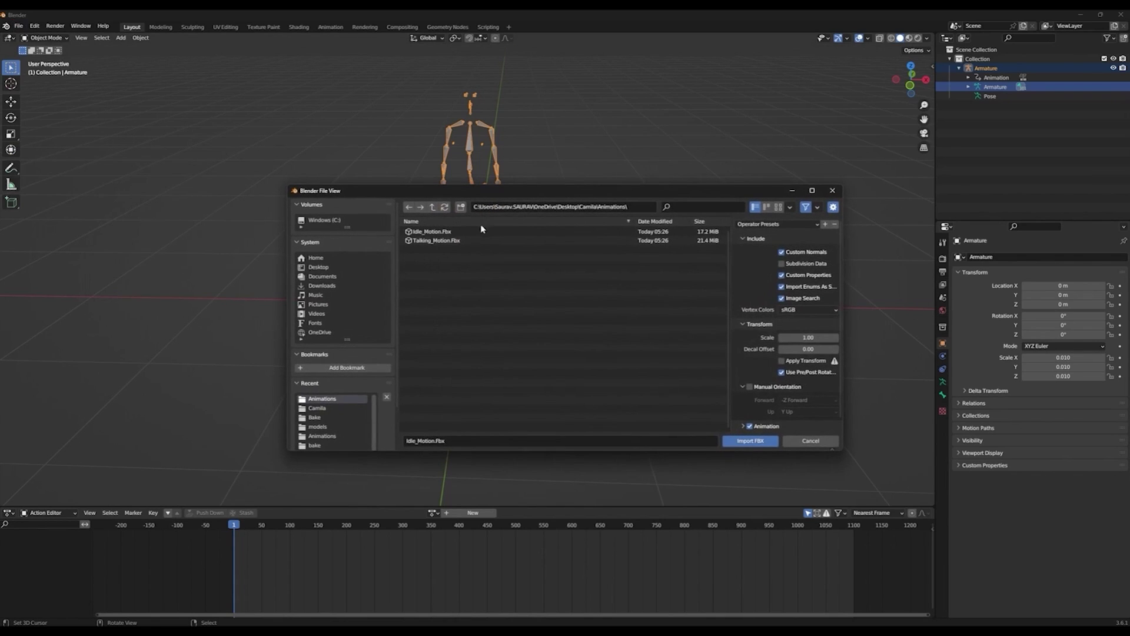
{"action": "double_click", "coordinate": [446, 242]}
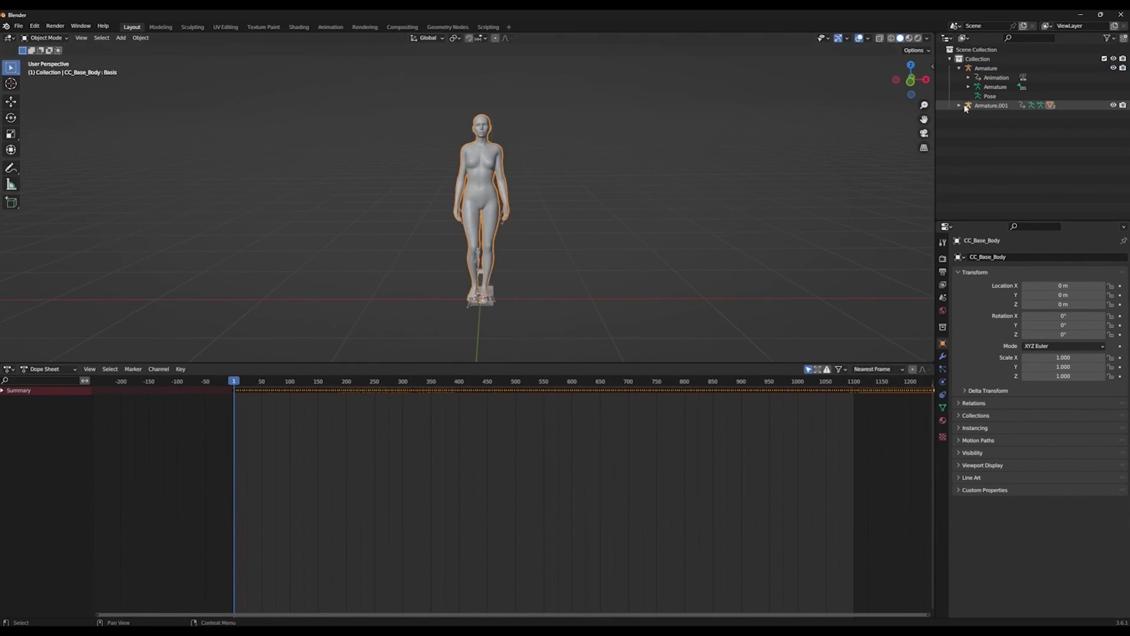
{"action": "left_click", "coordinate": [960, 105]}
{"action": "left_click", "coordinate": [980, 105]}
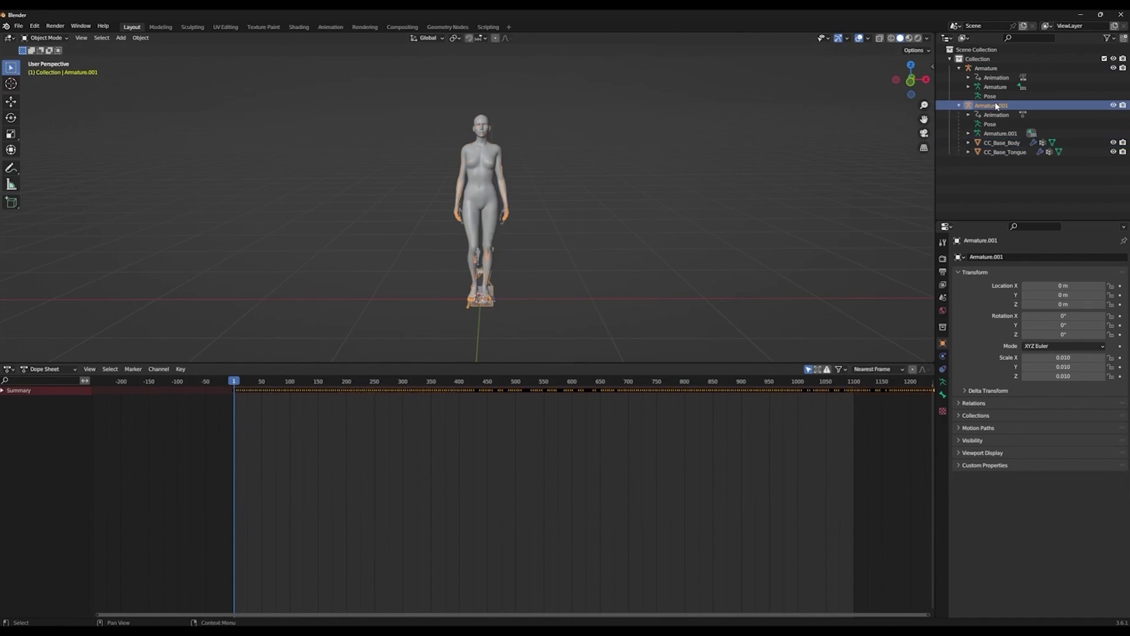
{"action": "right_click", "coordinate": [971, 106]}
{"action": "left_click", "coordinate": [977, 135]}
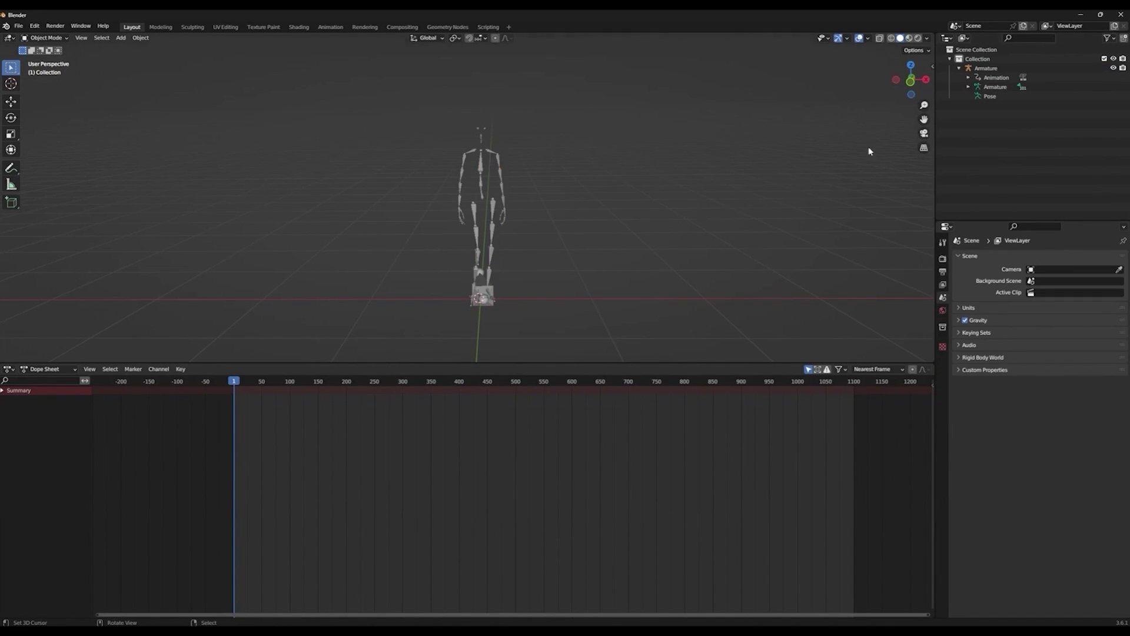
Step: Assign the talking motion to the armature, rename it Talking and push it down to the NLA
{"action": "left_click", "coordinate": [52, 369]}
{"action": "left_click", "coordinate": [71, 382]}
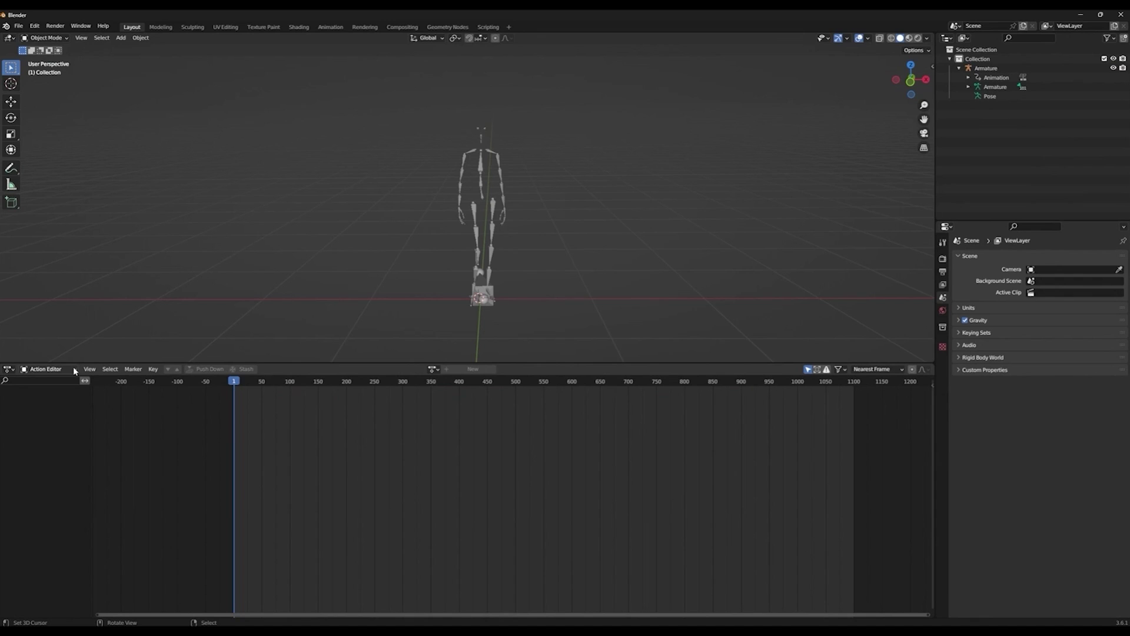
{"action": "left_click", "coordinate": [434, 369]}
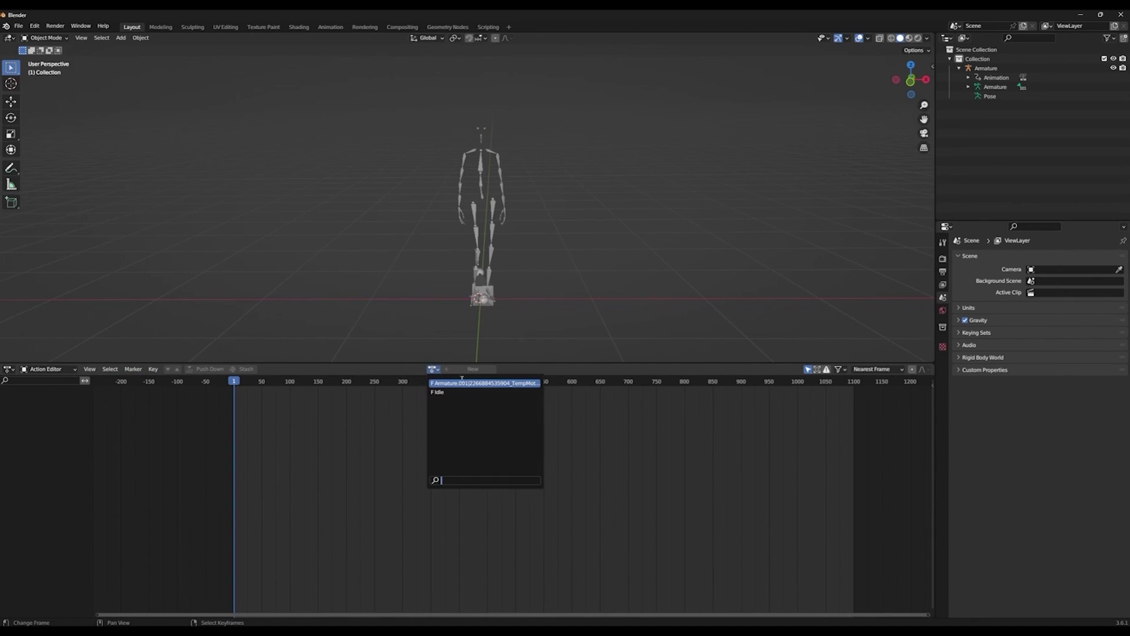
{"action": "left_click", "coordinate": [462, 383]}
{"action": "double_click", "coordinate": [444, 370]}
{"action": "type", "text": "Talking"}
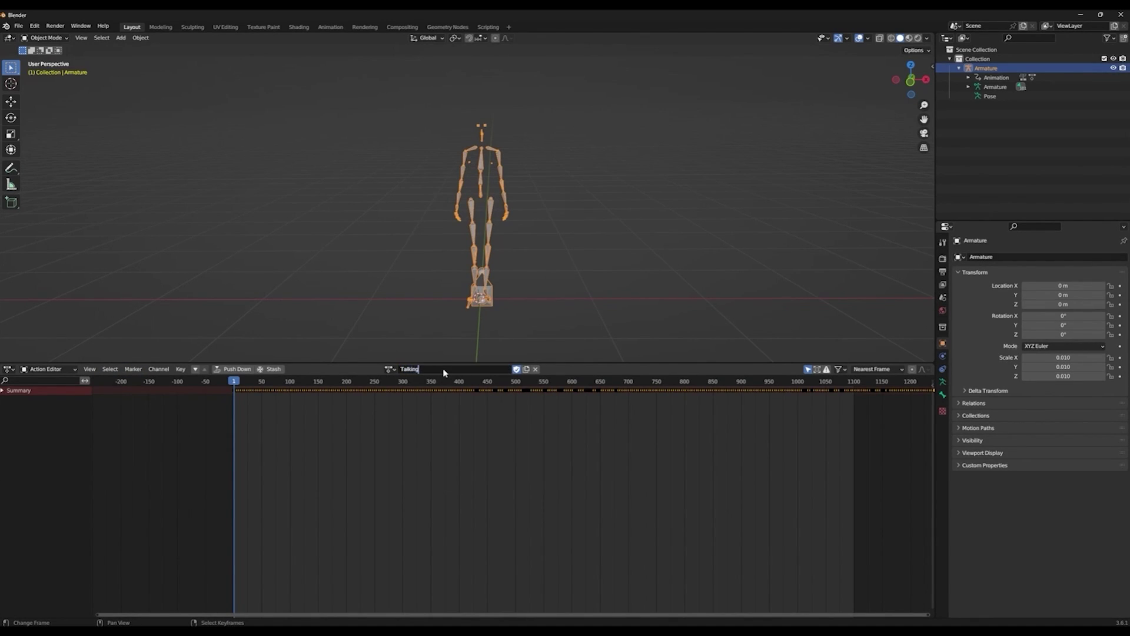
{"action": "key", "text": "Return"}
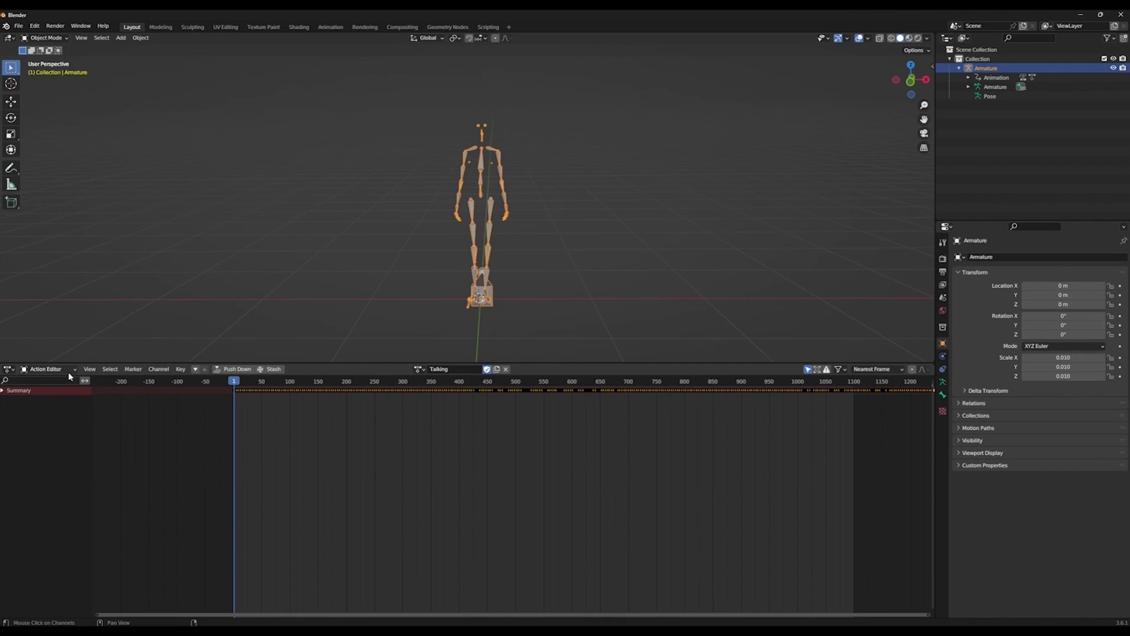
{"action": "left_click", "coordinate": [235, 369]}
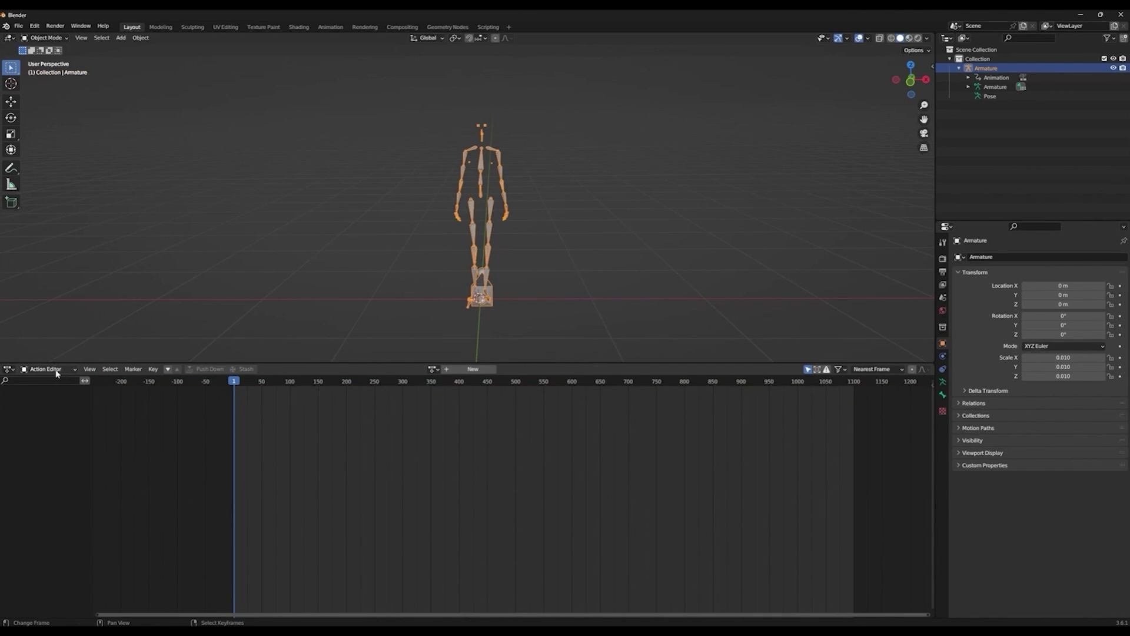
Step: Expand the armature's NLA tracks to confirm both Idle and Talking are listed
{"action": "left_click", "coordinate": [968, 77]}
{"action": "left_click", "coordinate": [978, 86]}
{"action": "left_click", "coordinate": [988, 96]}
{"action": "left_click", "coordinate": [988, 114]}
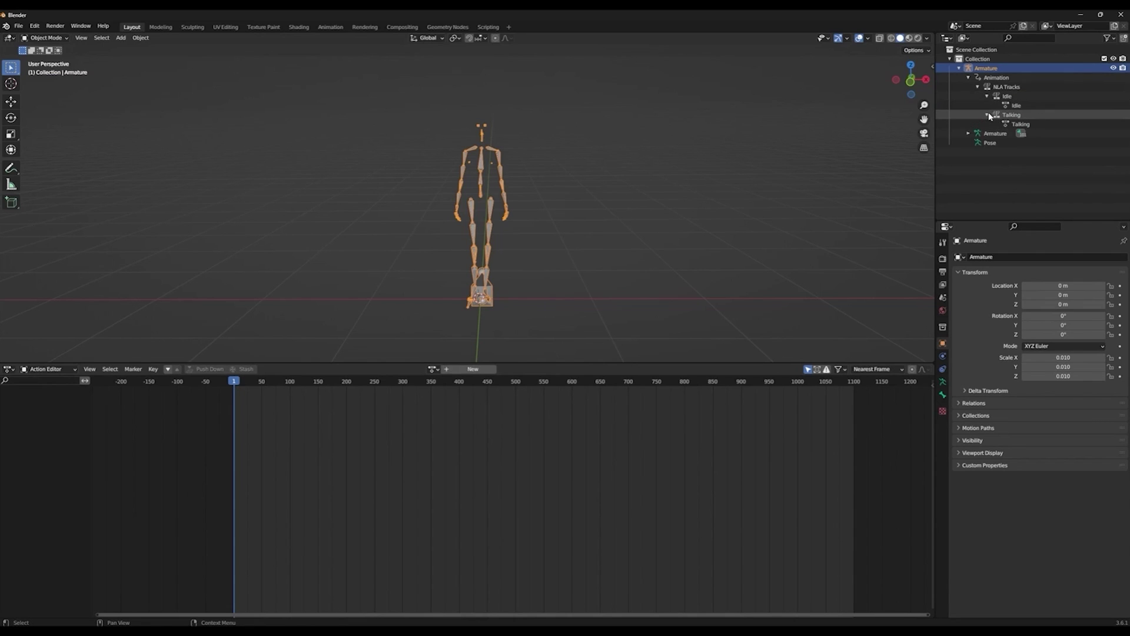
{"action": "scroll", "coordinate": [504, 200], "scroll_direction": "up", "scroll_amount": 2}
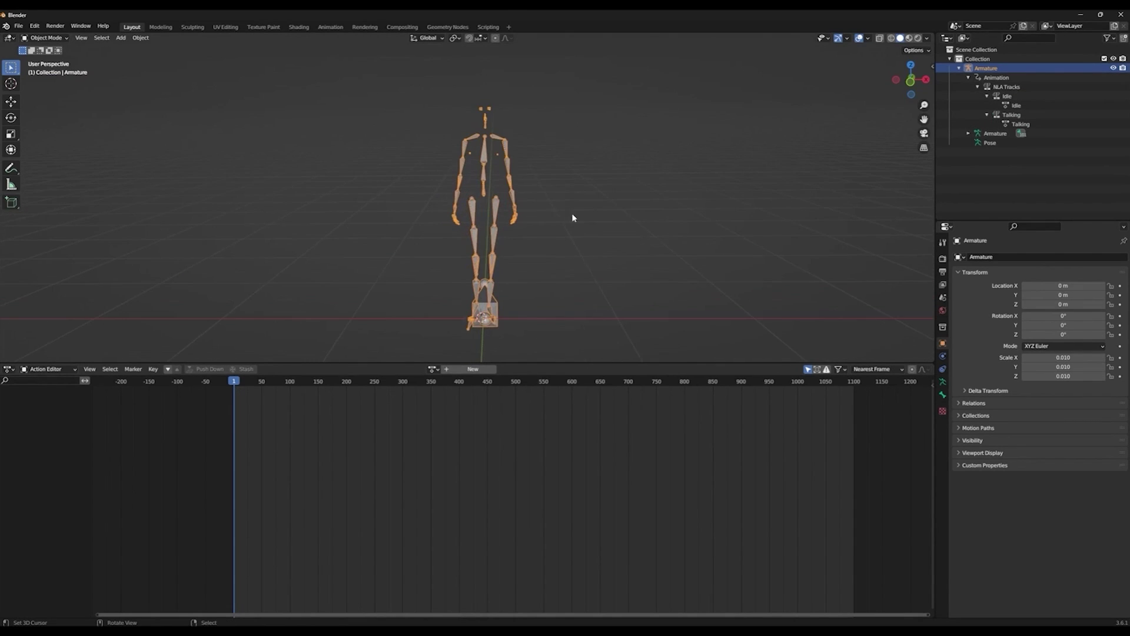
{"action": "left_click", "coordinate": [20, 27]}
Step: Export the scene with compression as animations.glb into the Desktop Camila folder
{"action": "mouse_move", "coordinate": [57, 162]}
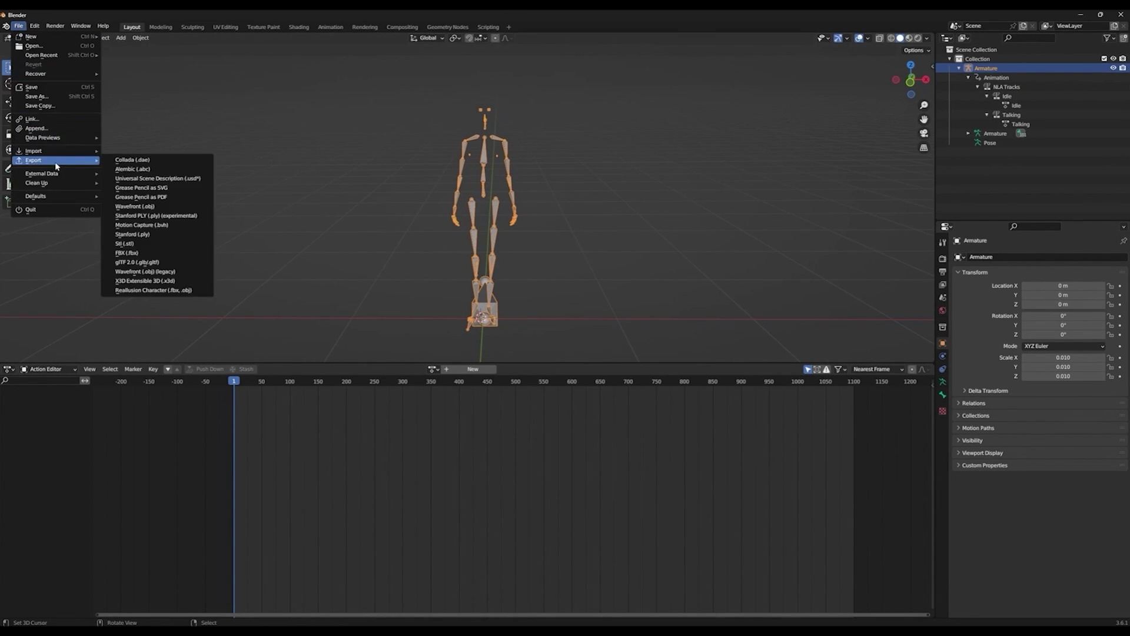
{"action": "left_click", "coordinate": [177, 262]}
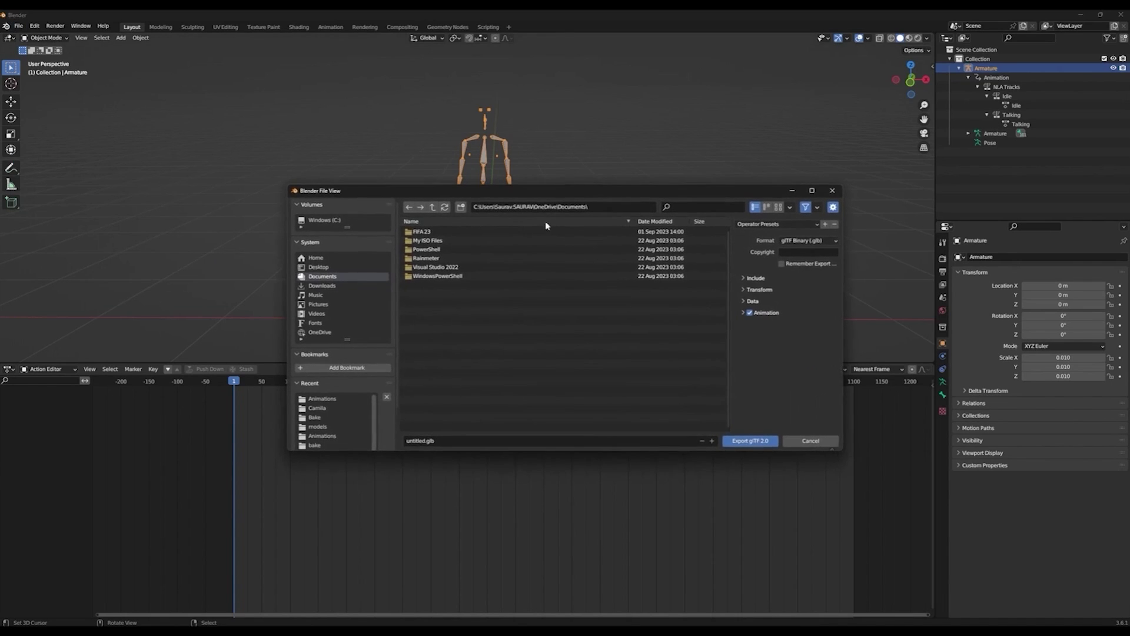
{"action": "left_click", "coordinate": [749, 301]}
{"action": "left_click", "coordinate": [750, 382]}
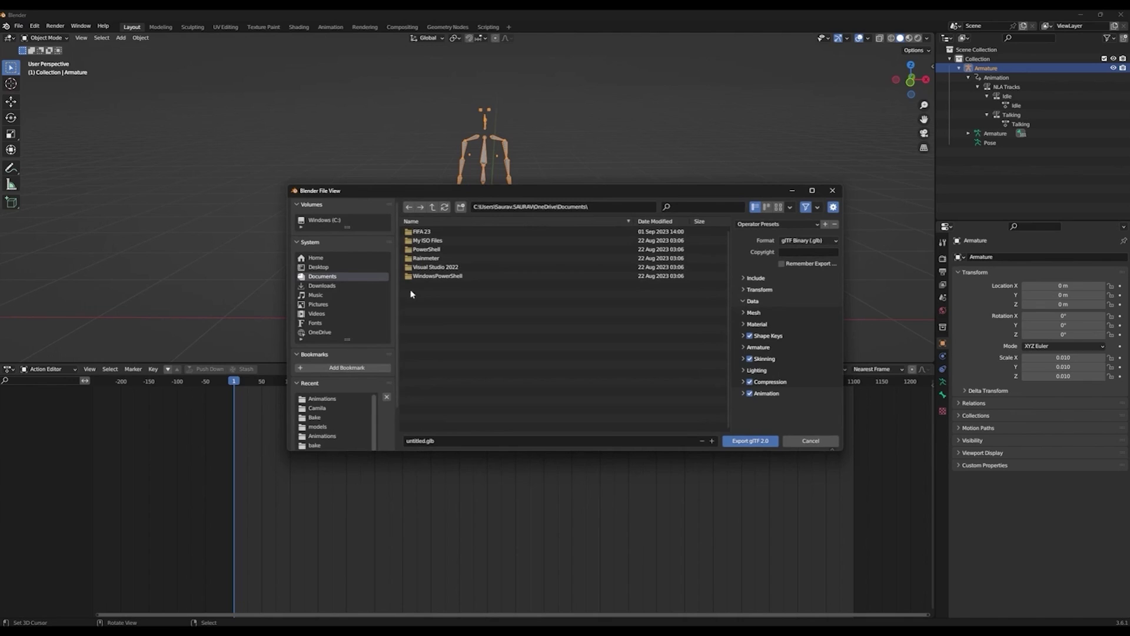
{"action": "left_click", "coordinate": [425, 440]}
{"action": "left_click_drag", "start_coordinate": [433, 441], "coordinate": [391, 440]}
{"action": "type", "text": "Animatio"}
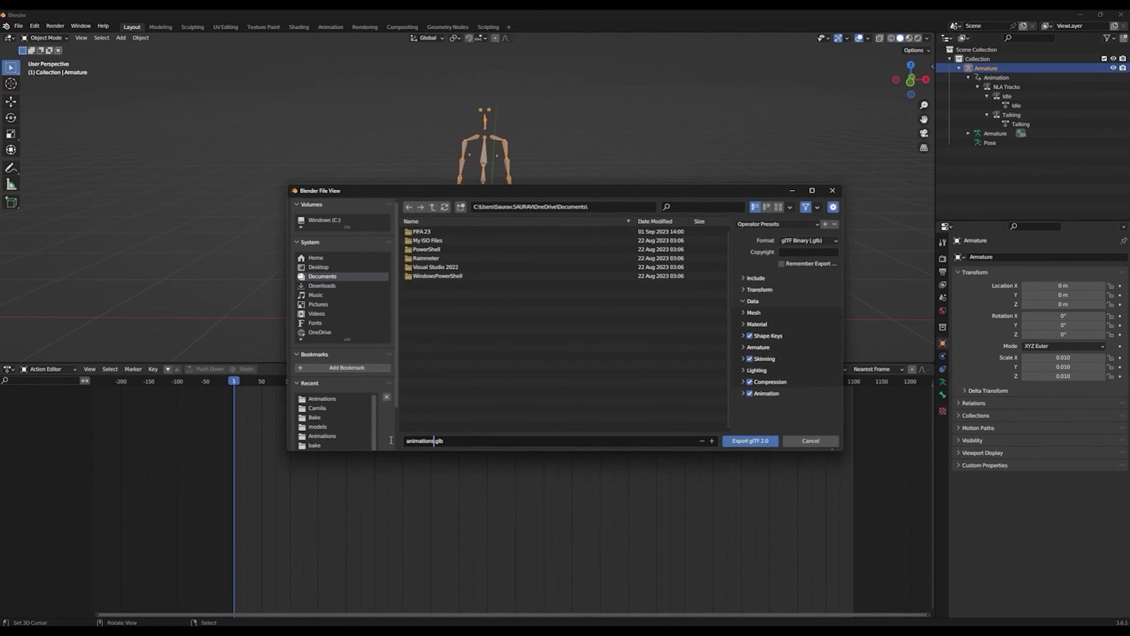
{"action": "left_click", "coordinate": [319, 266]}
{"action": "double_click", "coordinate": [475, 237]}
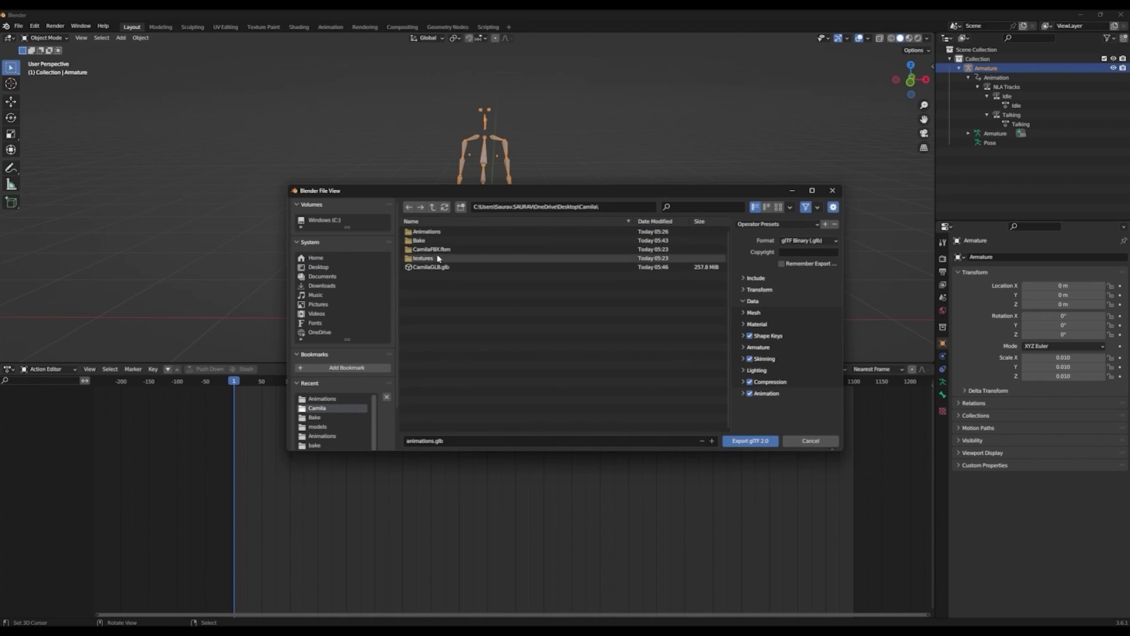
{"action": "left_click", "coordinate": [744, 445]}
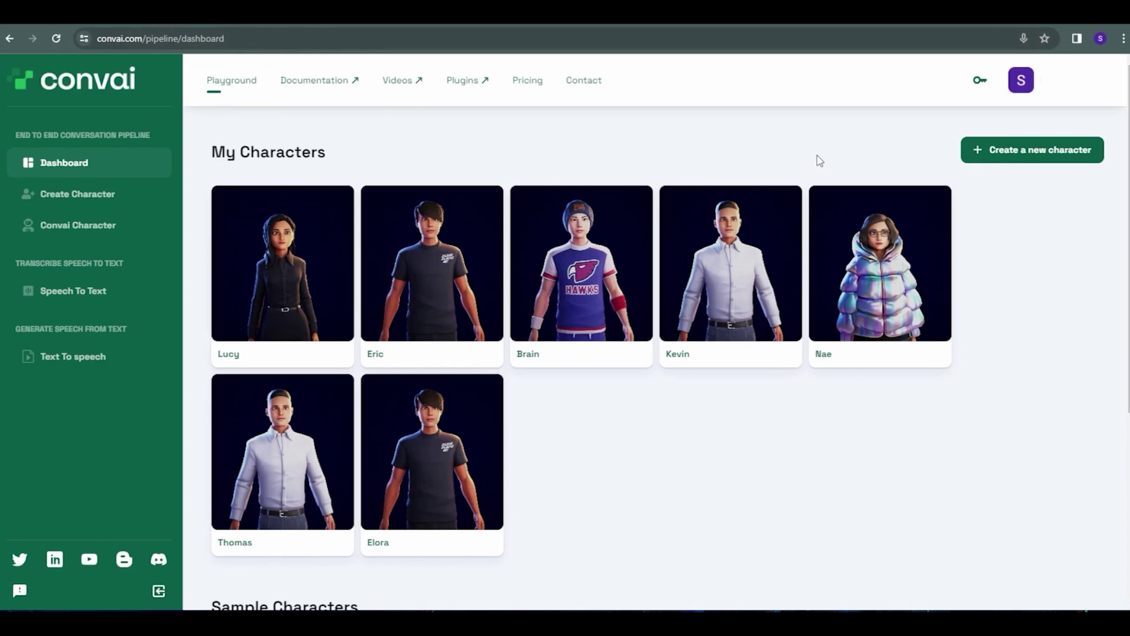
Step: Create character Camila with the Calm US Feminine Voice and the pasted space-technology prodigy backstory
{"action": "left_click", "coordinate": [1007, 157]}
{"action": "left_click", "coordinate": [353, 215]}
{"action": "type", "text": "Camila"}
{"action": "left_click", "coordinate": [539, 211]}
{"action": "type", "text": "calm"}
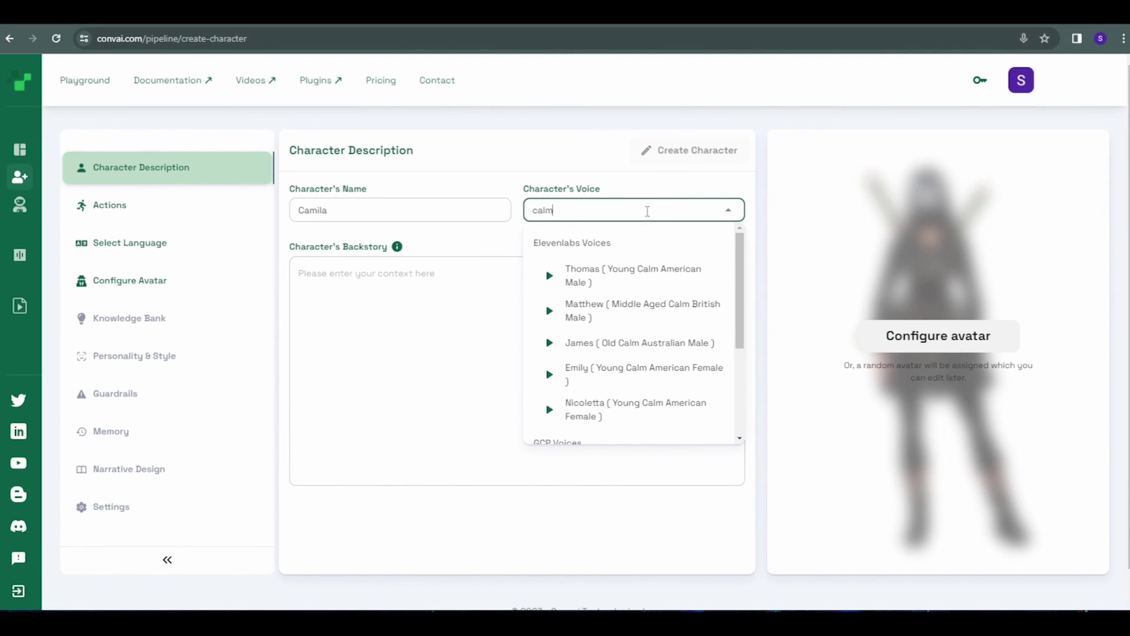
{"action": "scroll", "coordinate": [634, 295], "scroll_direction": "down", "scroll_amount": 3}
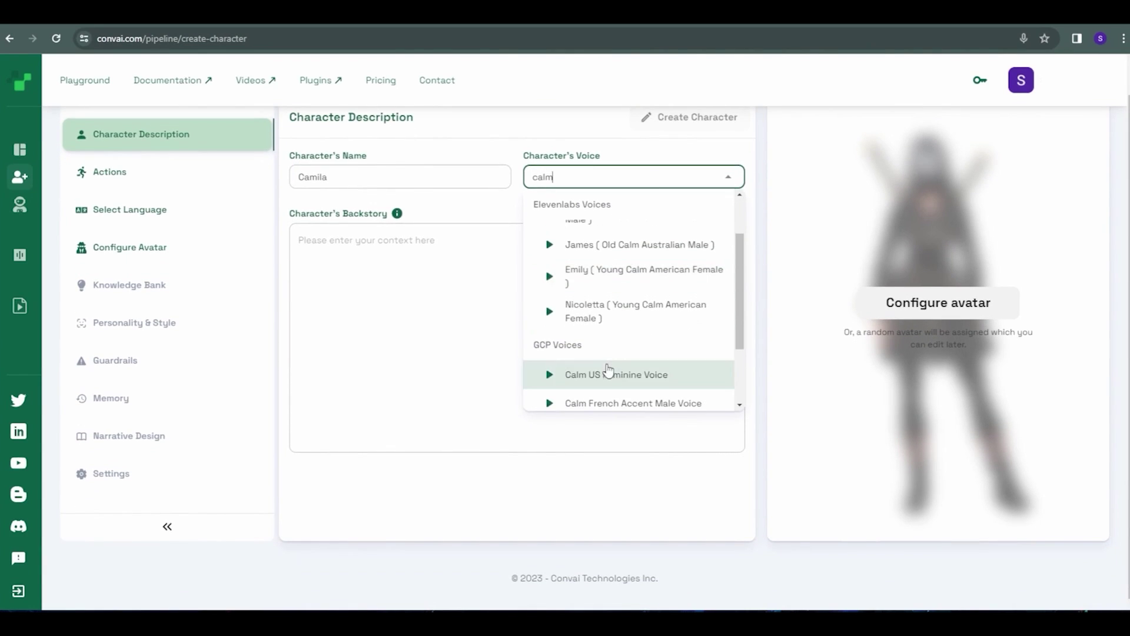
{"action": "left_click", "coordinate": [607, 371]}
{"action": "scroll", "coordinate": [835, 583], "scroll_direction": "up", "scroll_amount": 1}
{"action": "left_click", "coordinate": [347, 284]}
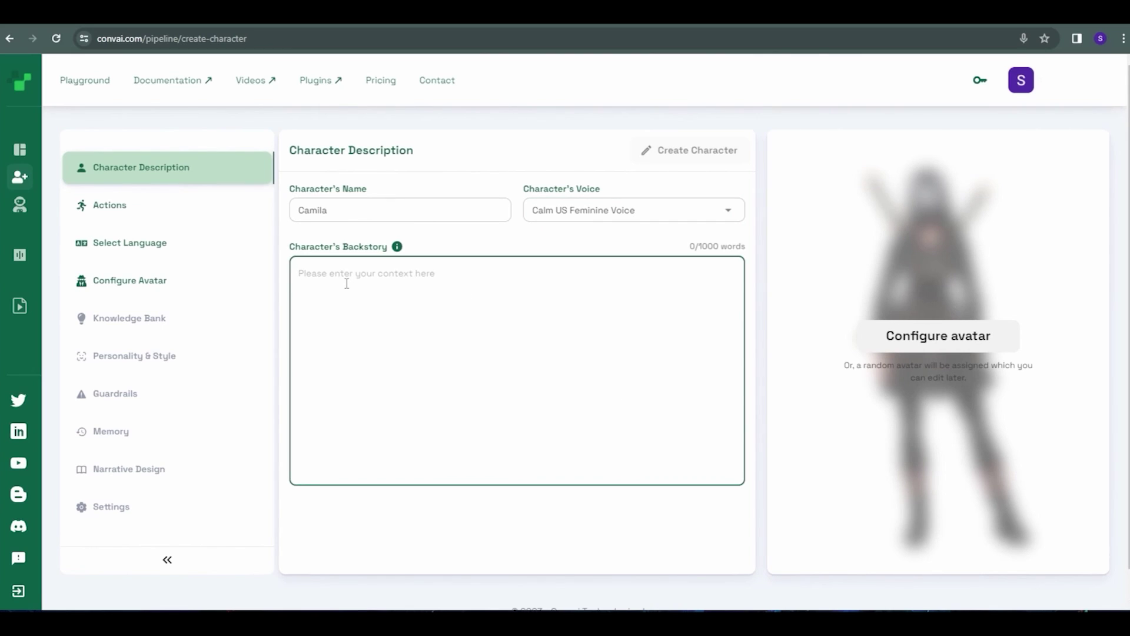
{"action": "key", "text": "ctrl+v"}
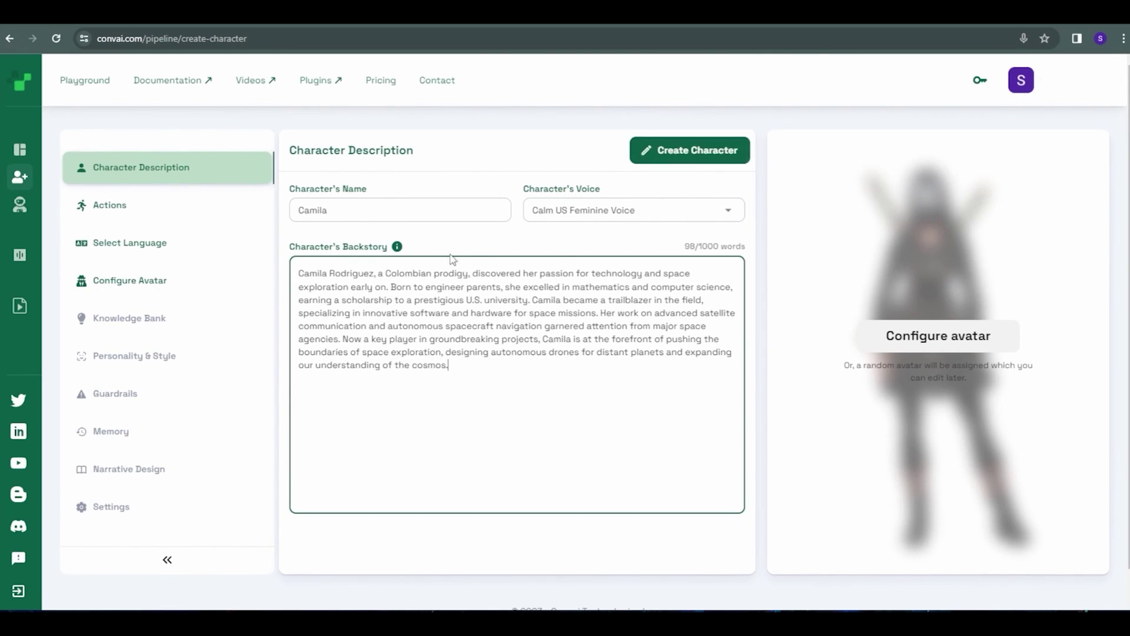
{"action": "left_click", "coordinate": [716, 149]}
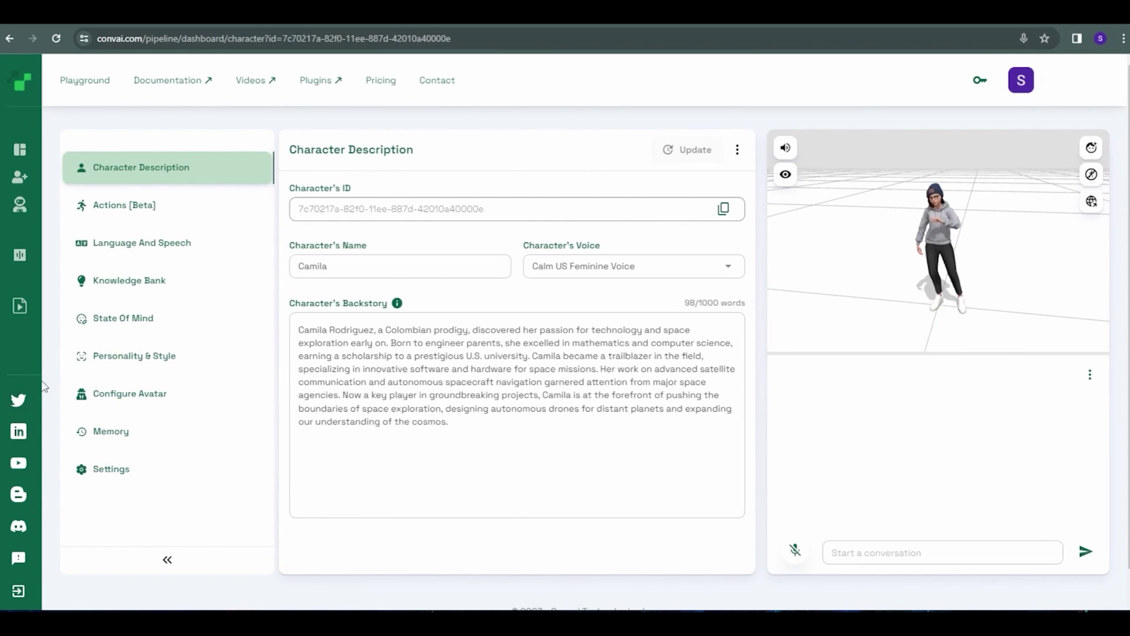
Step: Give Camila the Sci-Fi Geek speaking style and Adventurous Thinker personality, and save
{"action": "left_click", "coordinate": [116, 365]}
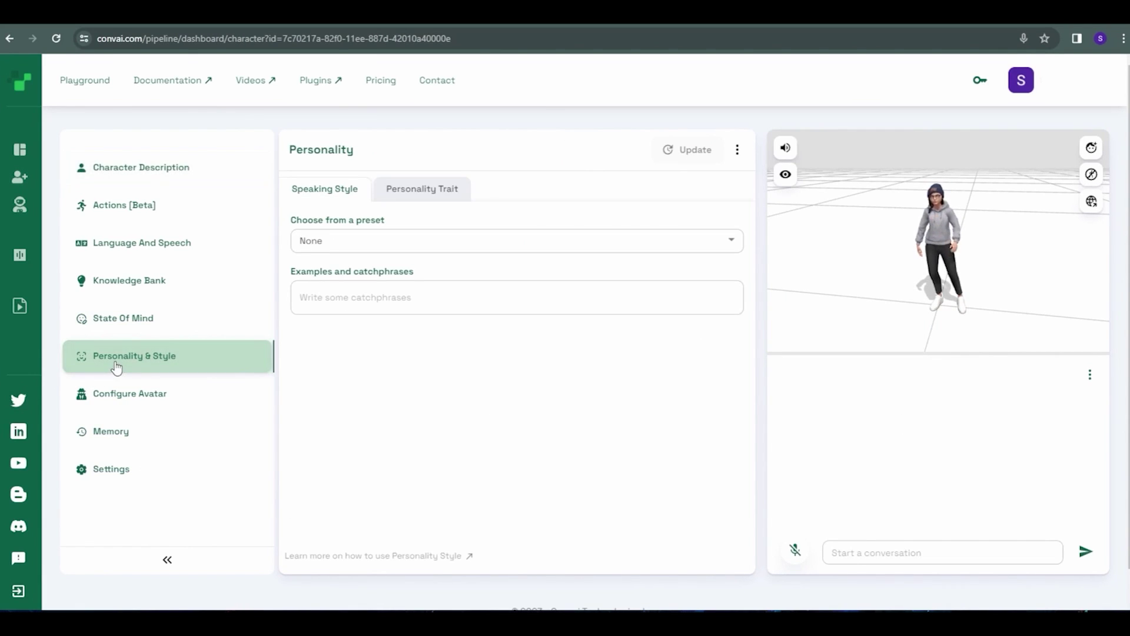
{"action": "left_click", "coordinate": [404, 250]}
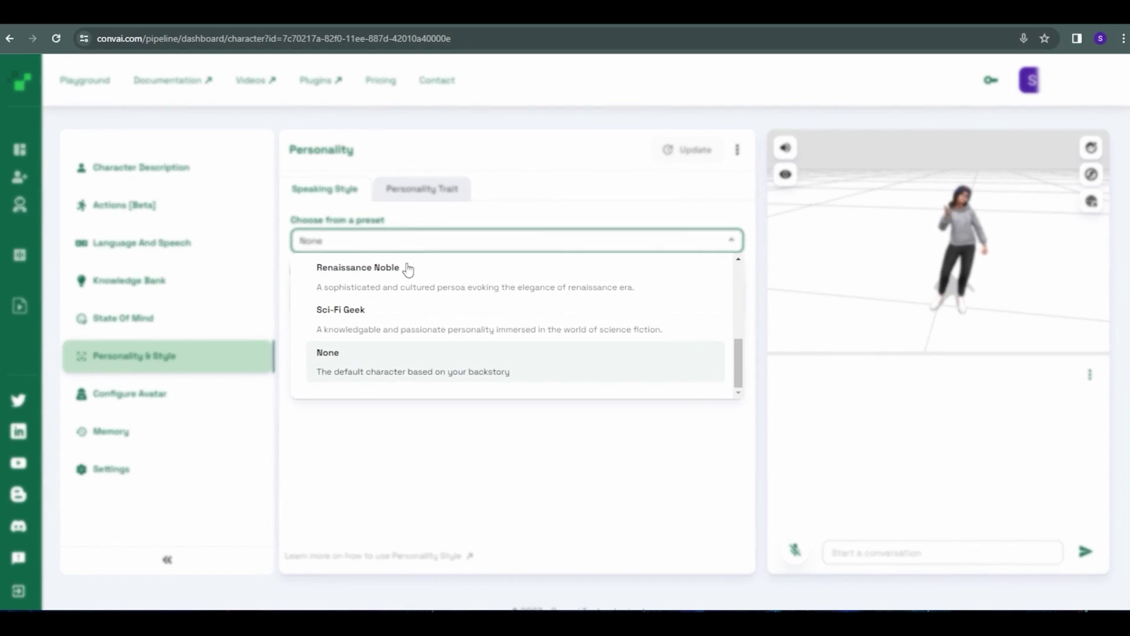
{"action": "left_click", "coordinate": [390, 321]}
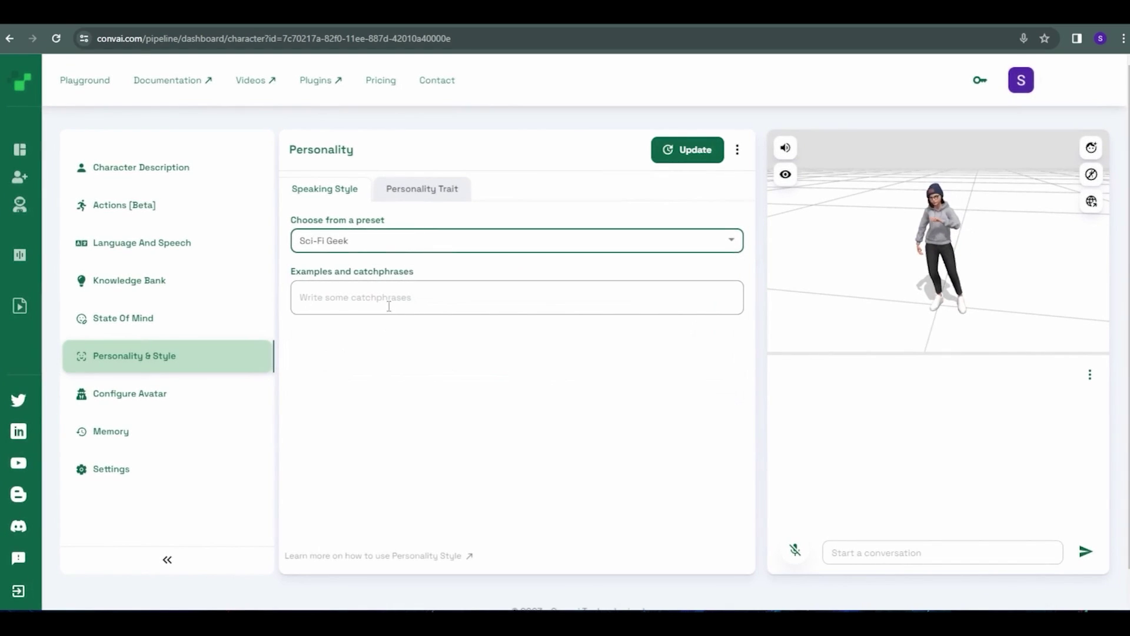
{"action": "left_click", "coordinate": [425, 193]}
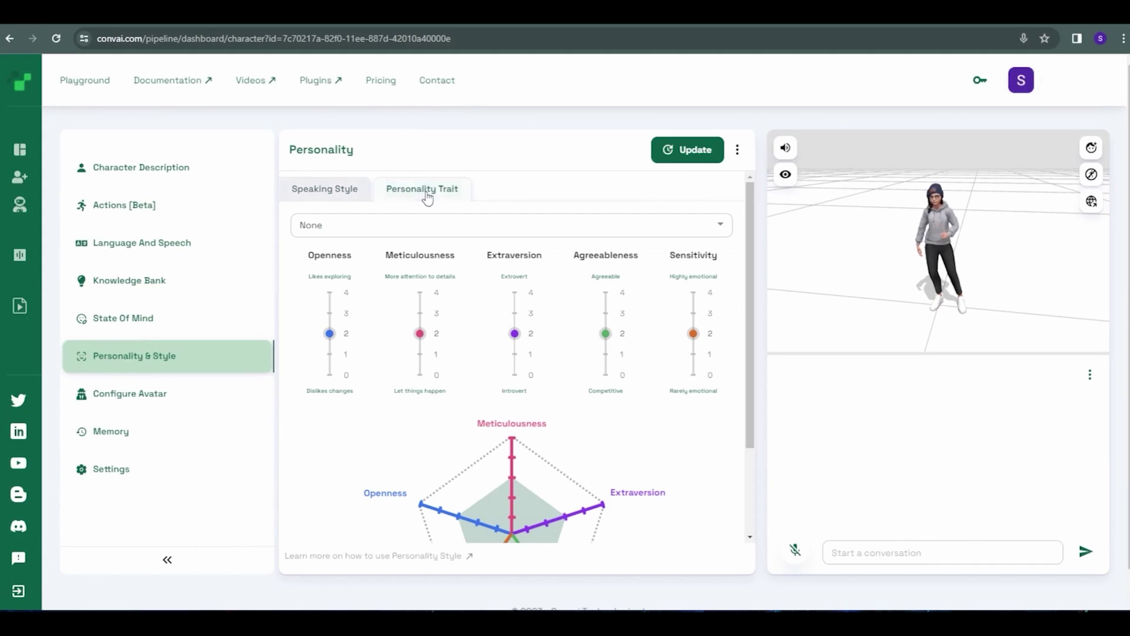
{"action": "left_click", "coordinate": [471, 227]}
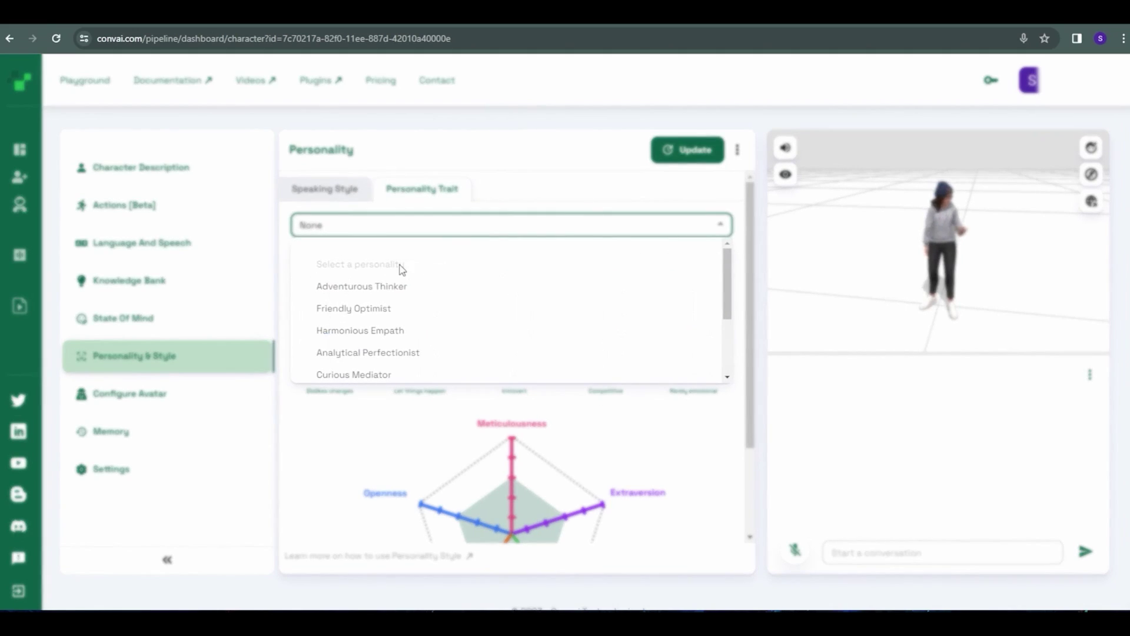
{"action": "left_click", "coordinate": [362, 286]}
{"action": "left_click", "coordinate": [658, 149]}
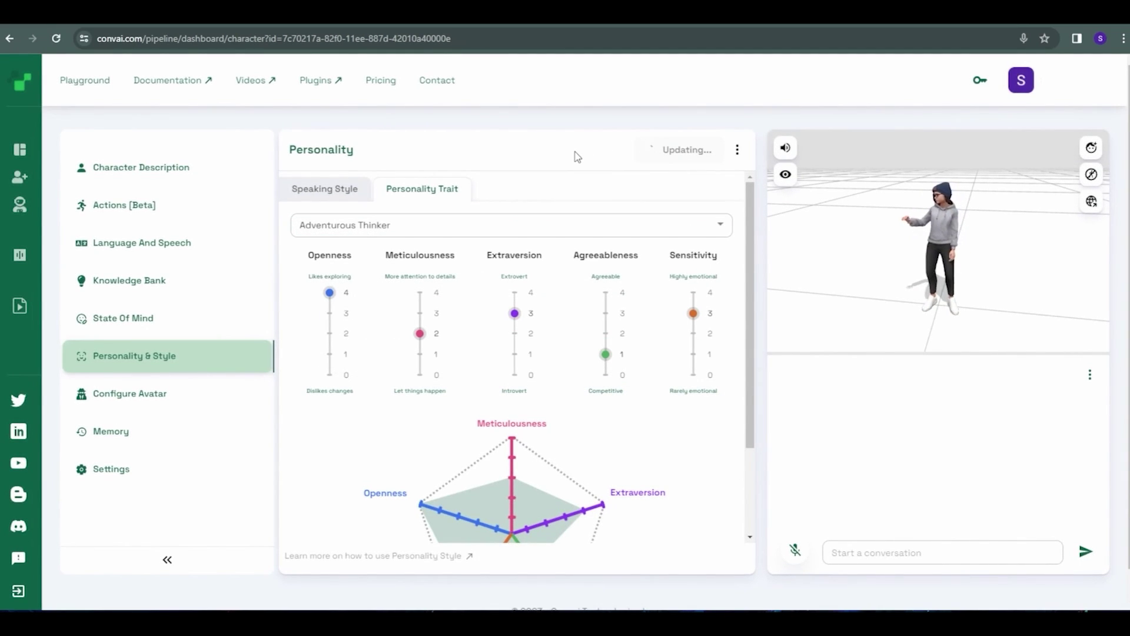
Step: Copy Camila's character ID and the account's API key
{"action": "left_click", "coordinate": [139, 177]}
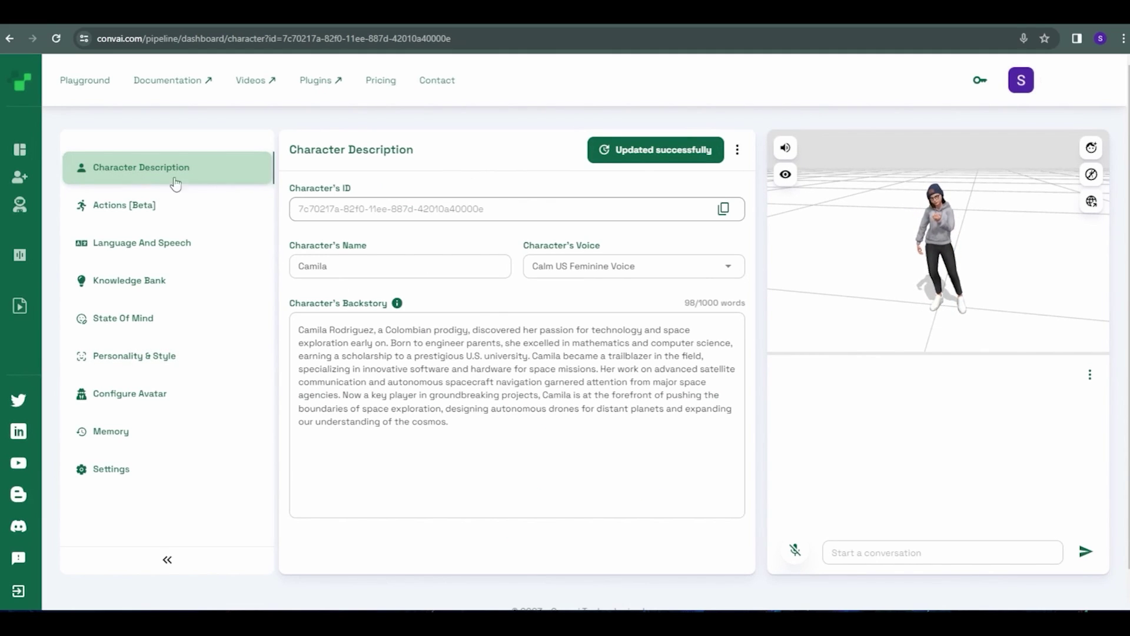
{"action": "left_click", "coordinate": [724, 208]}
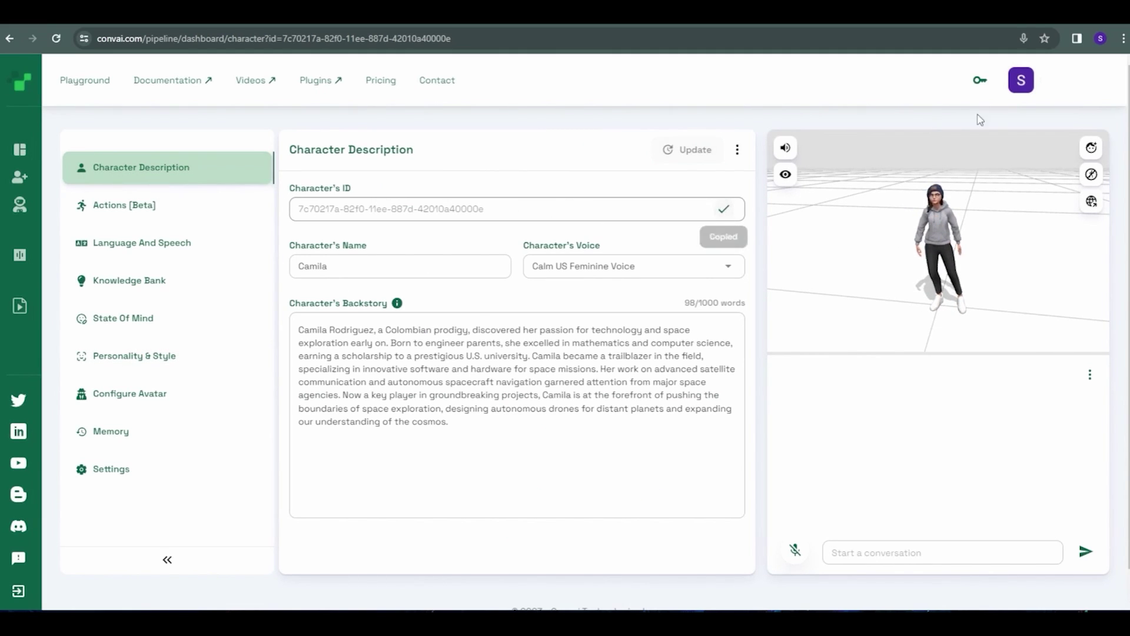
{"action": "left_click", "coordinate": [980, 80]}
{"action": "left_click", "coordinate": [972, 177]}
{"action": "left_click", "coordinate": [984, 435]}
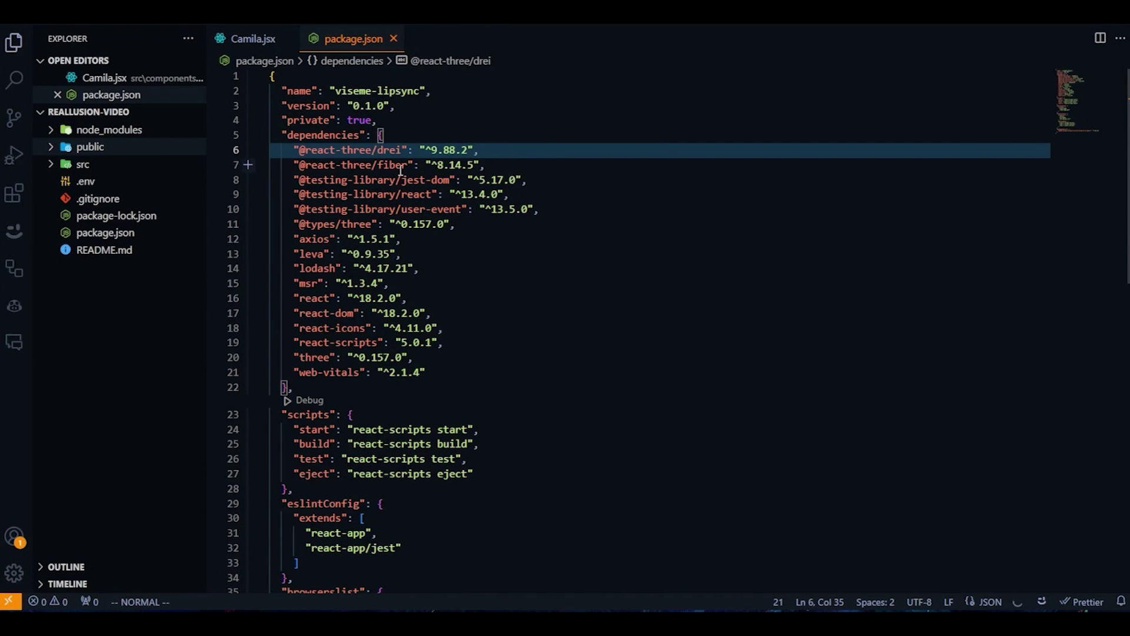
{"action": "left_click", "coordinate": [386, 152]}
{"action": "double_click", "coordinate": [315, 254]}
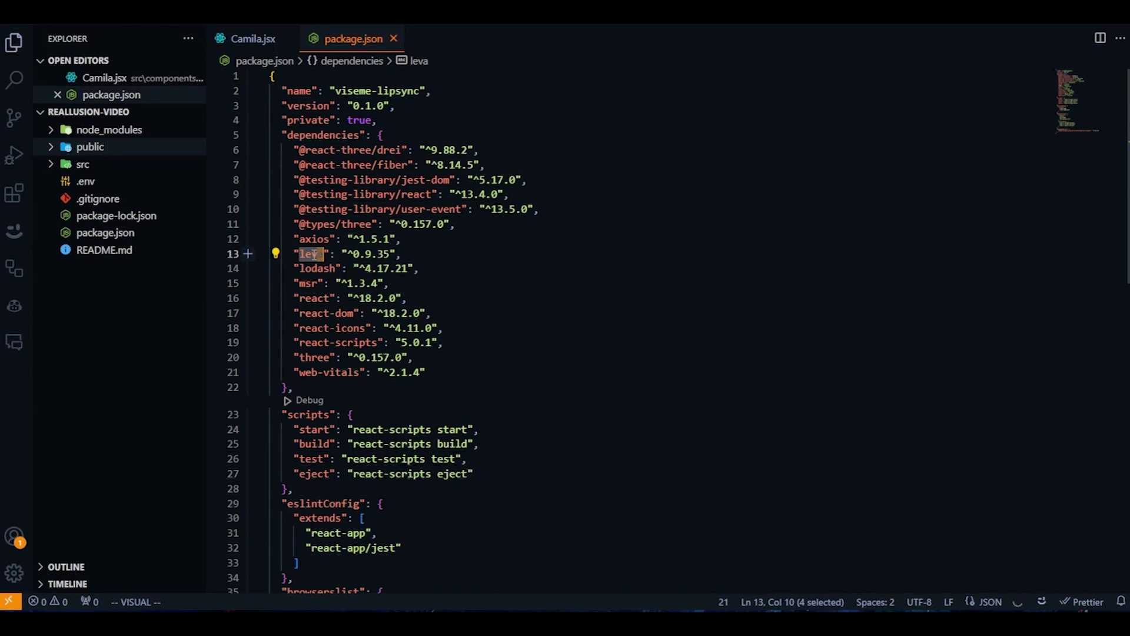
{"action": "double_click", "coordinate": [318, 269]}
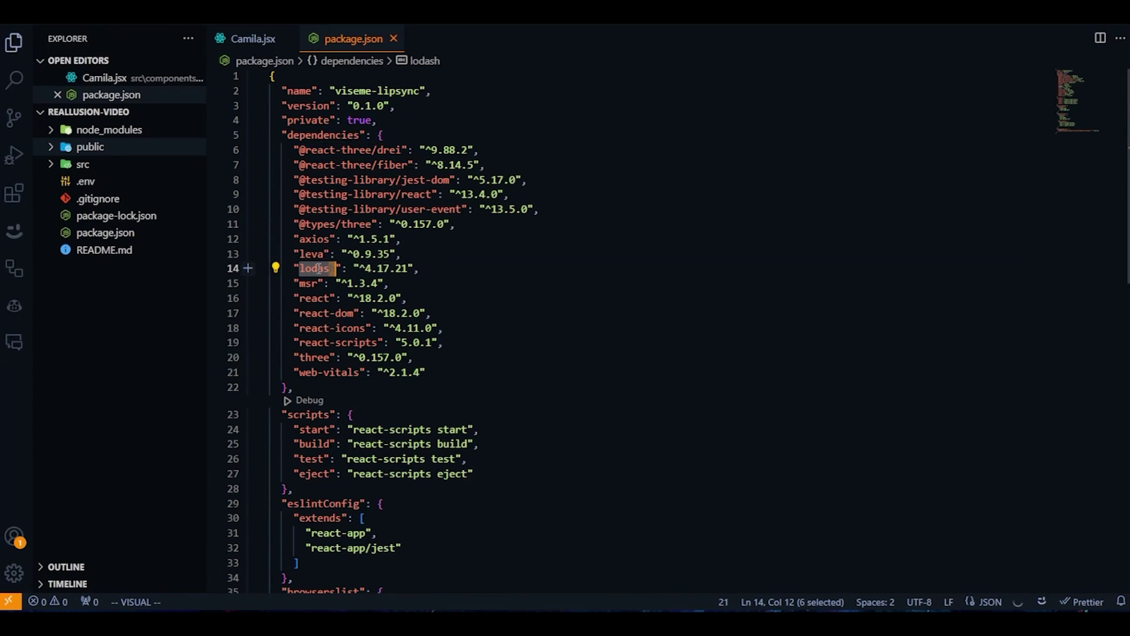
{"action": "double_click", "coordinate": [315, 356]}
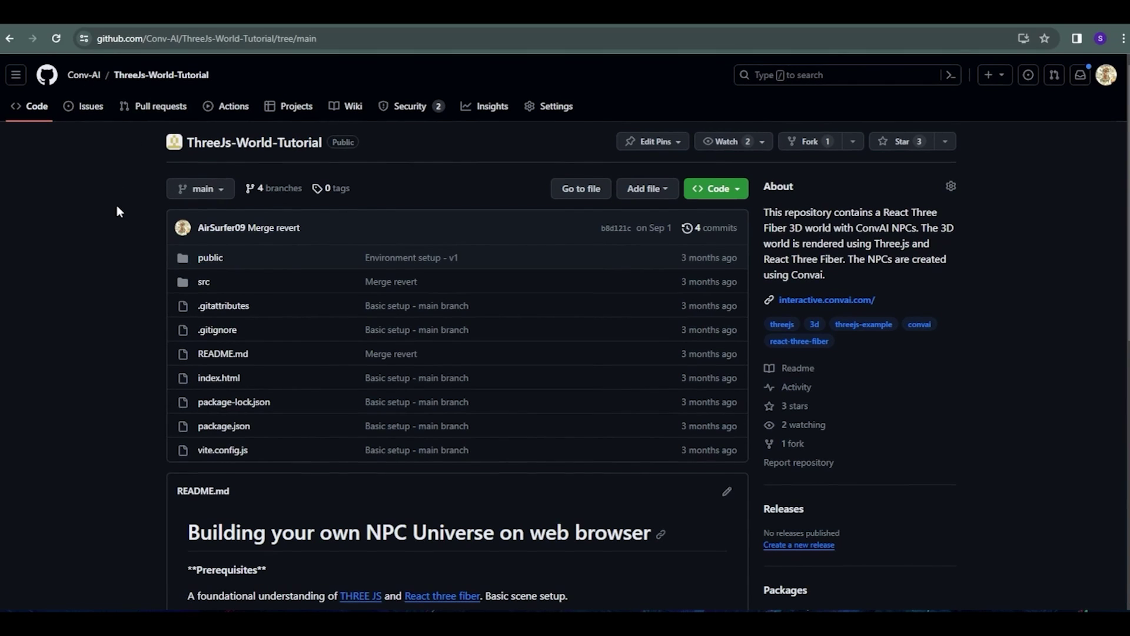
Step: Switch the repository to the tutorial-v1 branch and copy the npm create vite@latest command
{"action": "left_click", "coordinate": [207, 189]}
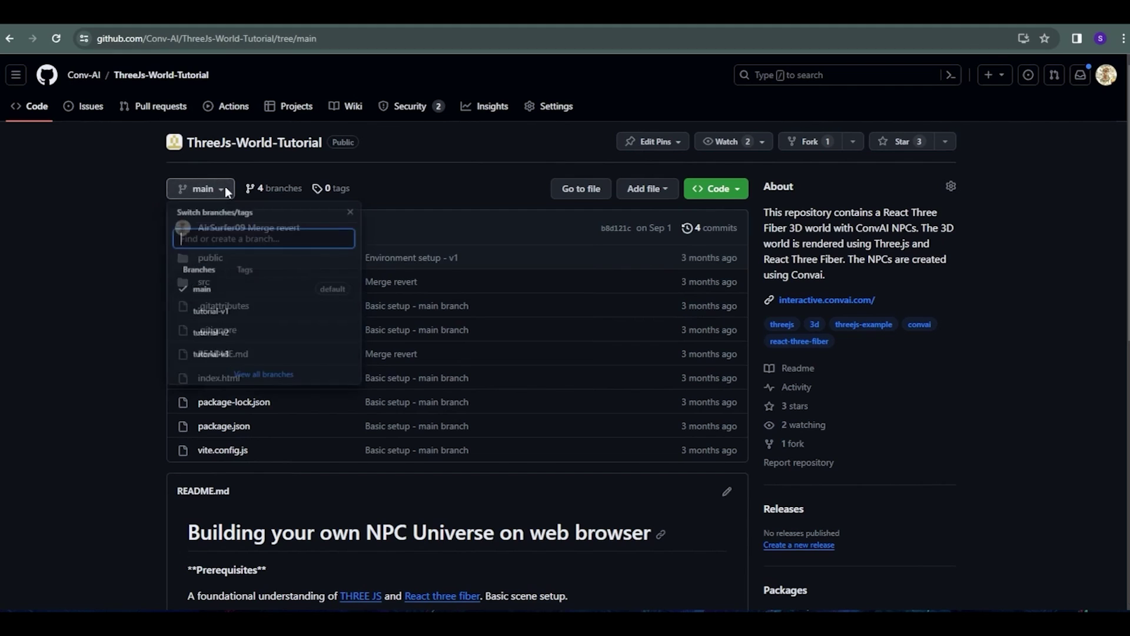
{"action": "left_click", "coordinate": [222, 316]}
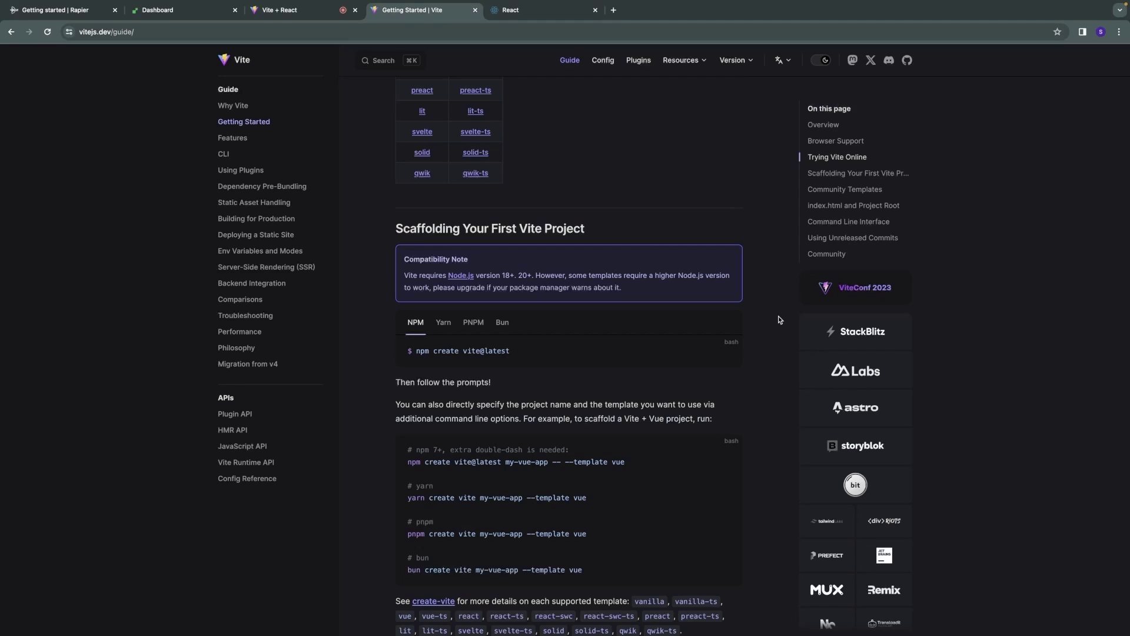
{"action": "left_click", "coordinate": [728, 352]}
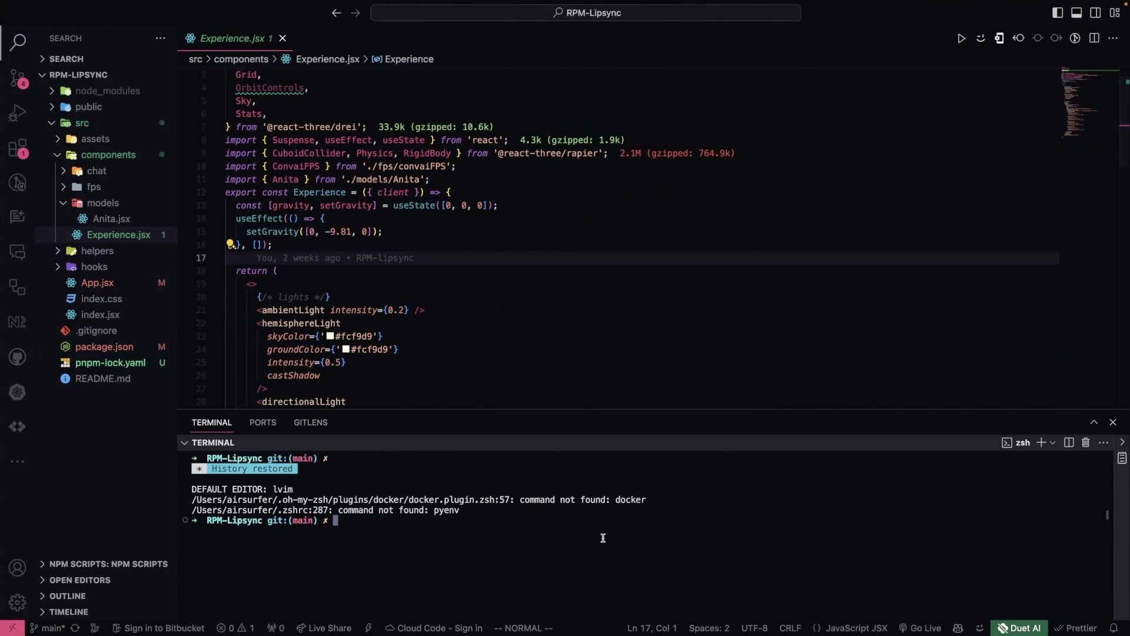
Step: Clear the terminal, then paste the npm create vite@latest command and erase it again
{"action": "type", "text": "clear"}
{"action": "key", "text": "Return"}
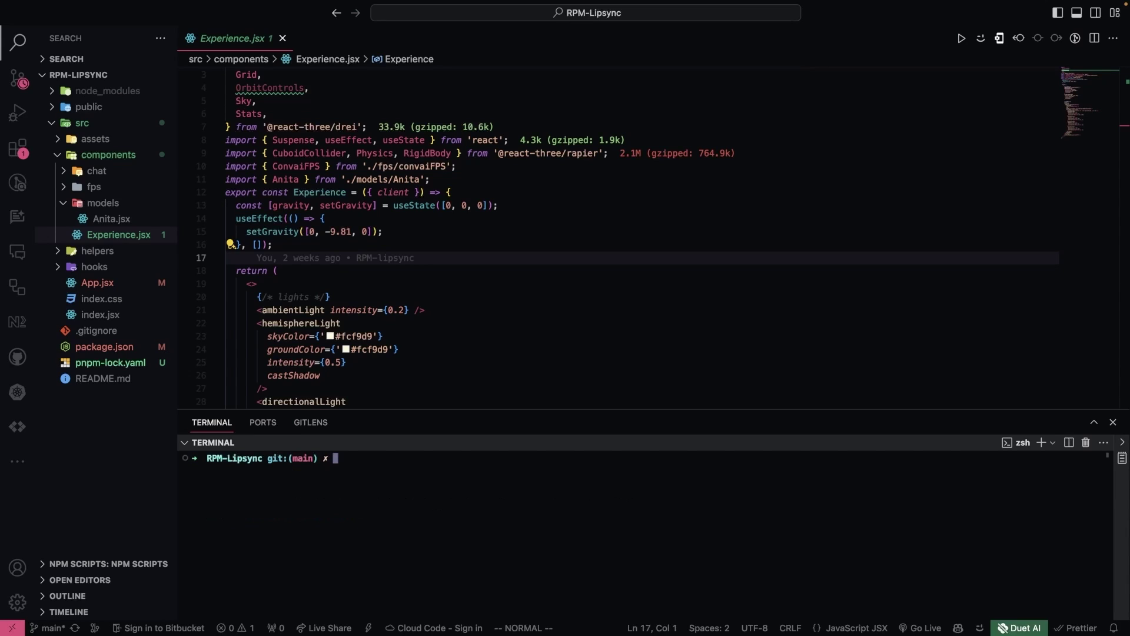
{"action": "key", "text": "super+v"}
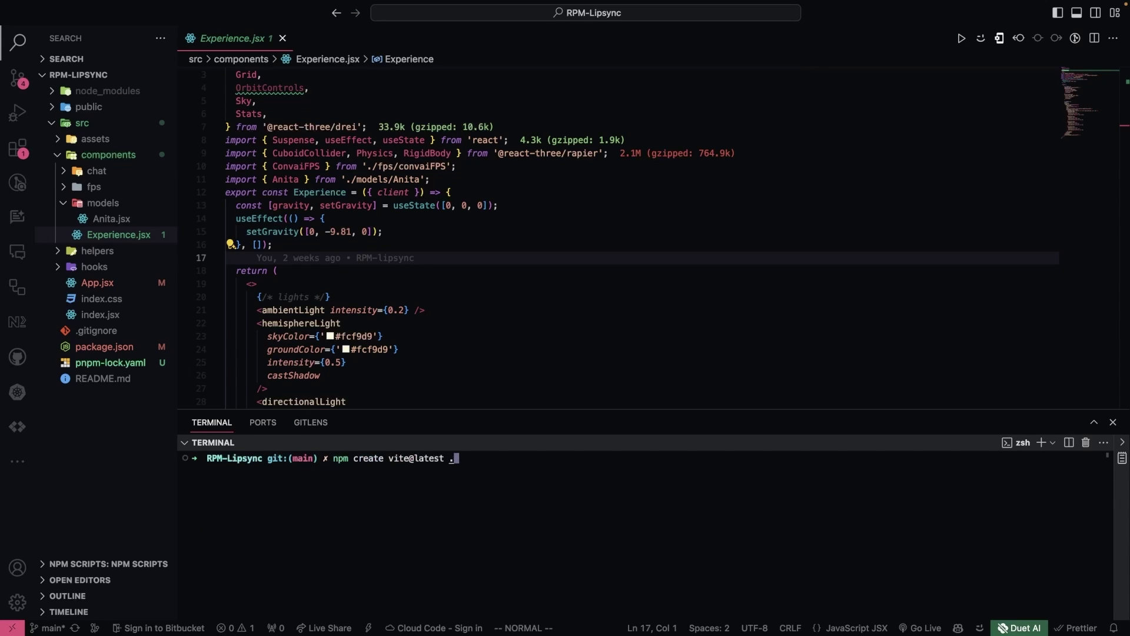
{"action": "key", "text": "BackSpace"}
{"action": "key", "text": "BackSpace"}
{"action": "key", "text": "BackSpace"}
{"action": "key", "text": "BackSpace"}
{"action": "key", "text": "BackSpace"}
{"action": "key", "text": "BackSpace"}
{"action": "key", "text": "BackSpace"}
{"action": "key", "text": "BackSpace"}
{"action": "key", "text": "BackSpace"}
{"action": "key", "text": "BackSpace"}
{"action": "key", "text": "BackSpace"}
{"action": "key", "text": "BackSpace"}
{"action": "key", "text": "BackSpace"}
{"action": "key", "text": "BackSpace"}
{"action": "key", "text": "BackSpace"}
{"action": "key", "text": "BackSpace"}
{"action": "key", "text": "BackSpace"}
{"action": "key", "text": "BackSpace"}
{"action": "key", "text": "BackSpace"}
{"action": "key", "text": "BackSpace"}
{"action": "key", "text": "BackSpace"}
{"action": "key", "text": "super+Tab"}
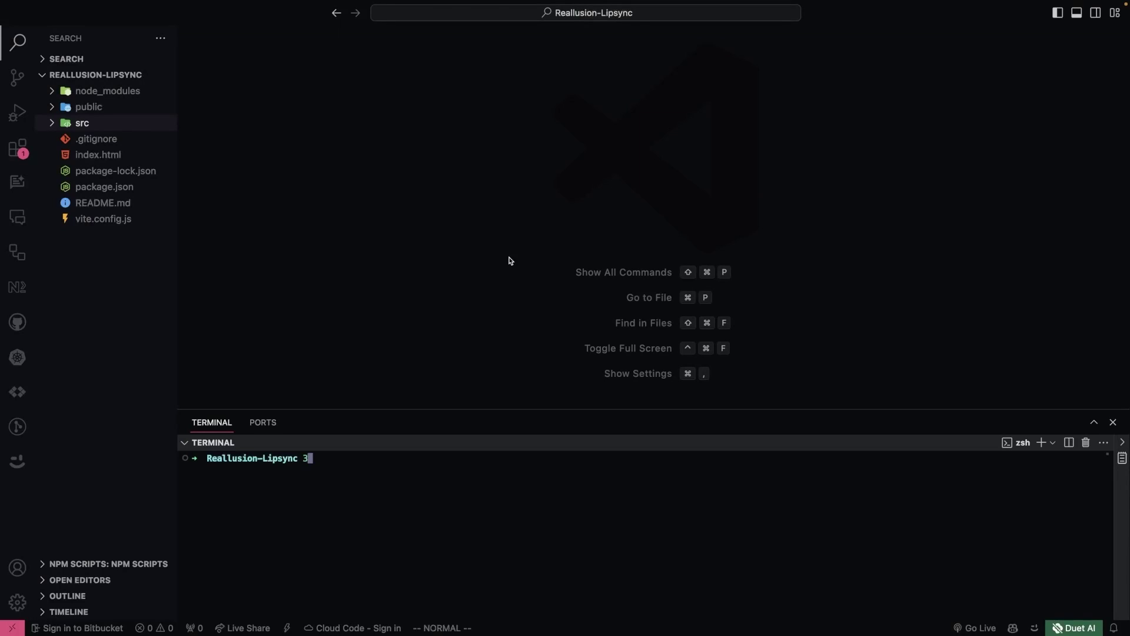
Step: Run npm run dev to start the Reallusion-Lipsync Vite dev server
{"action": "key", "text": "BackSpace"}
{"action": "type", "text": "npm run dev"}
{"action": "key", "text": "Return"}
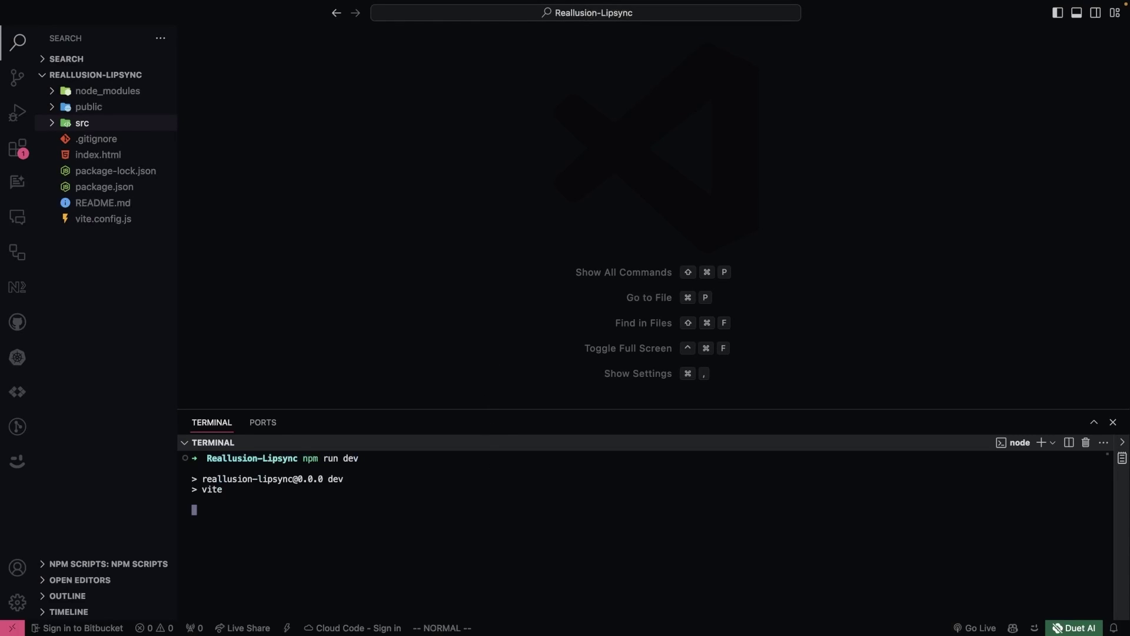